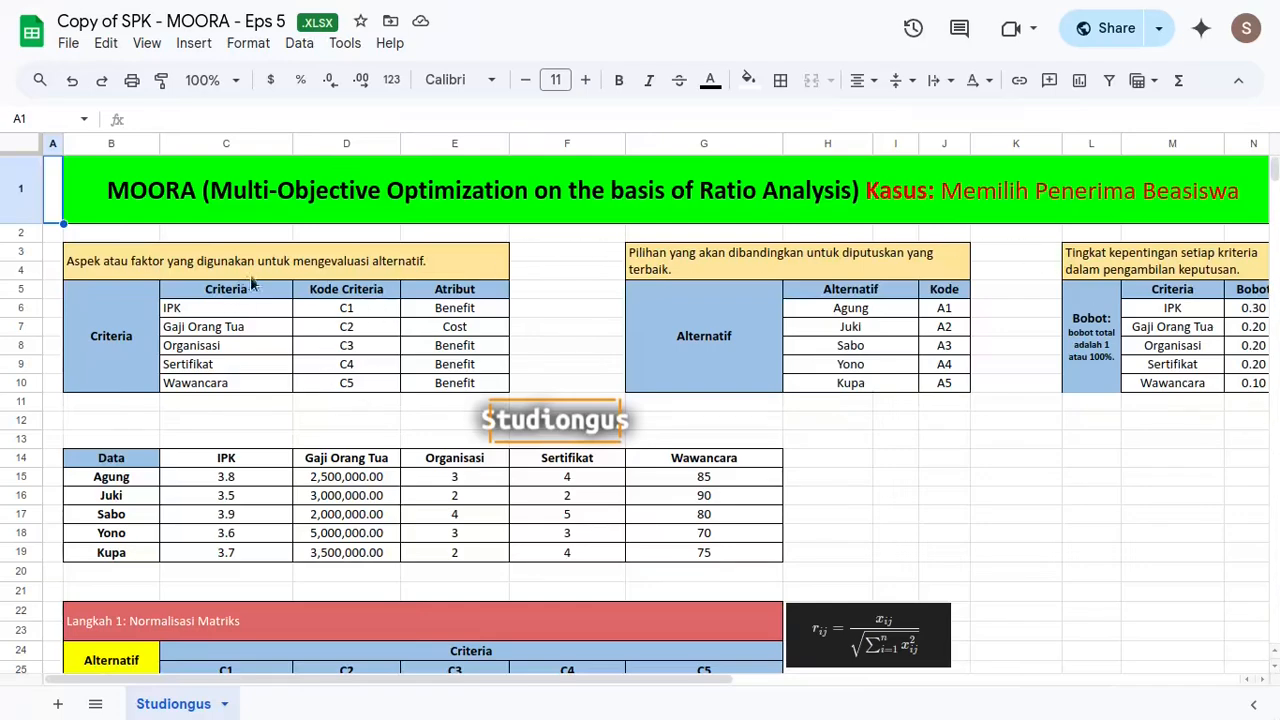
Step: Examine the criteria table, including the criterion codes and the Benefit or Cost attribute of each criterion
{"action": "left_click", "coordinate": [129, 335]}
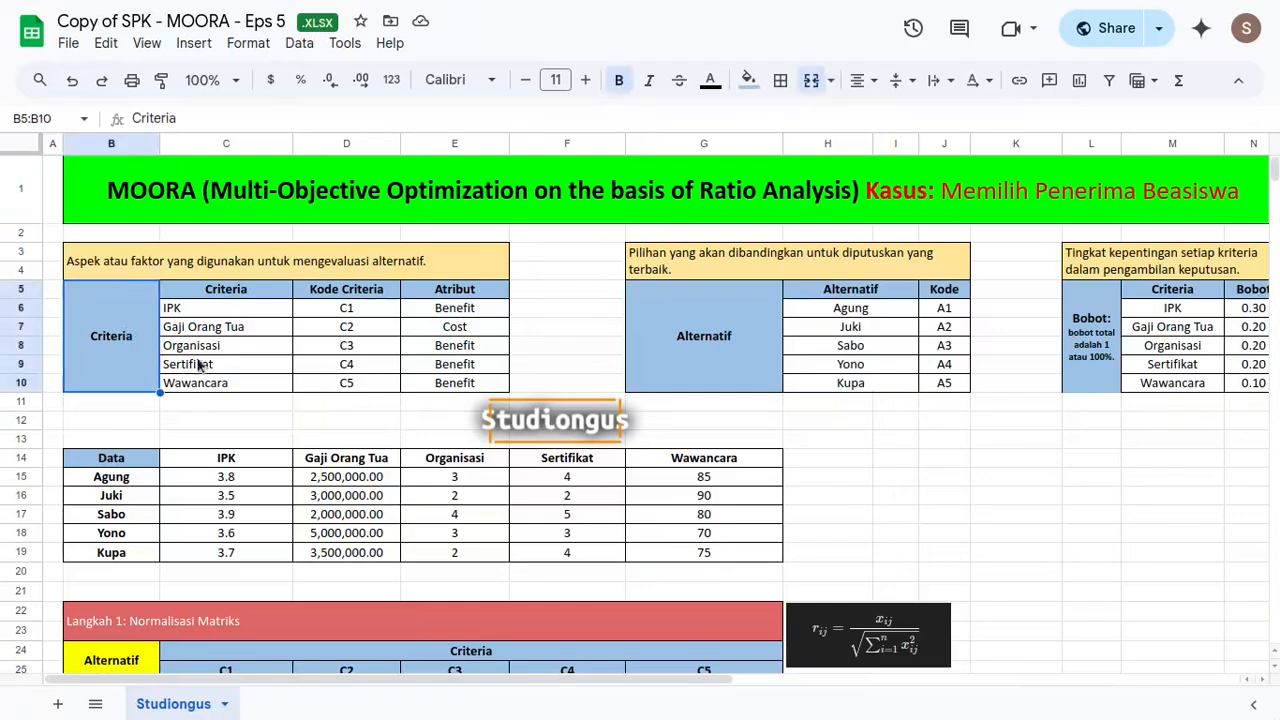
{"action": "left_click", "coordinate": [708, 335]}
{"action": "left_click", "coordinate": [1083, 338]}
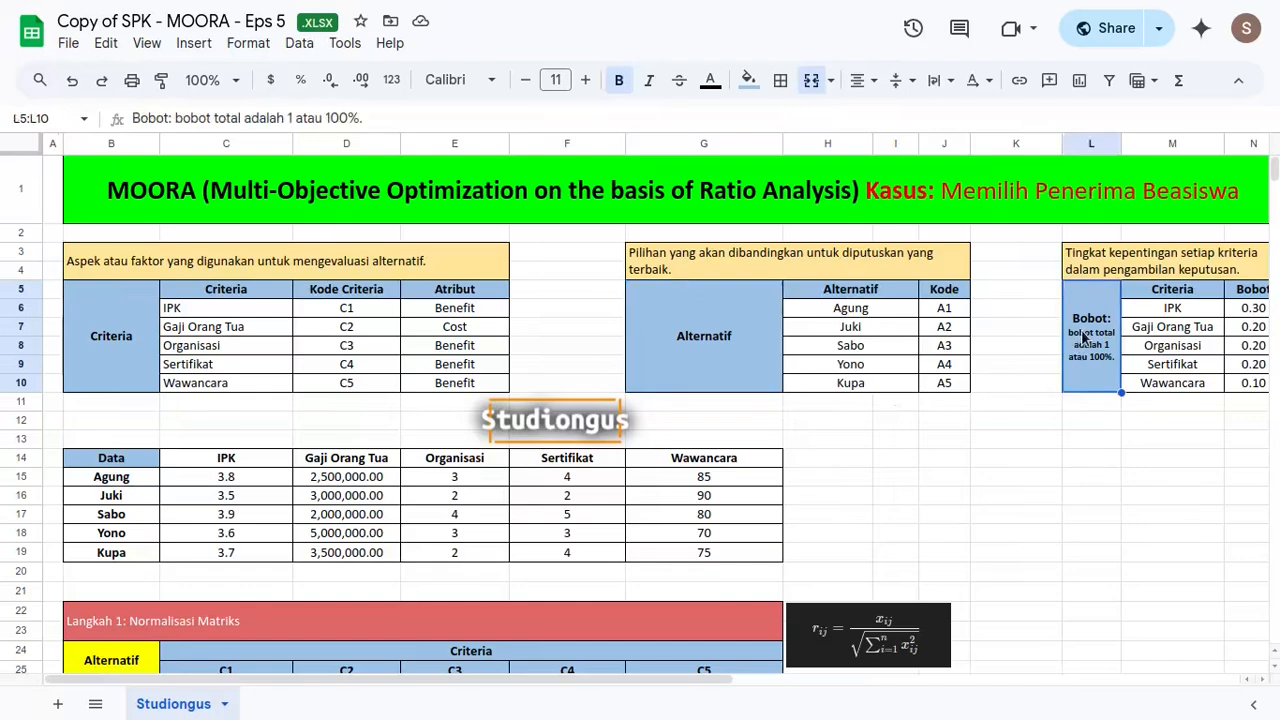
{"action": "left_click", "coordinate": [146, 334]}
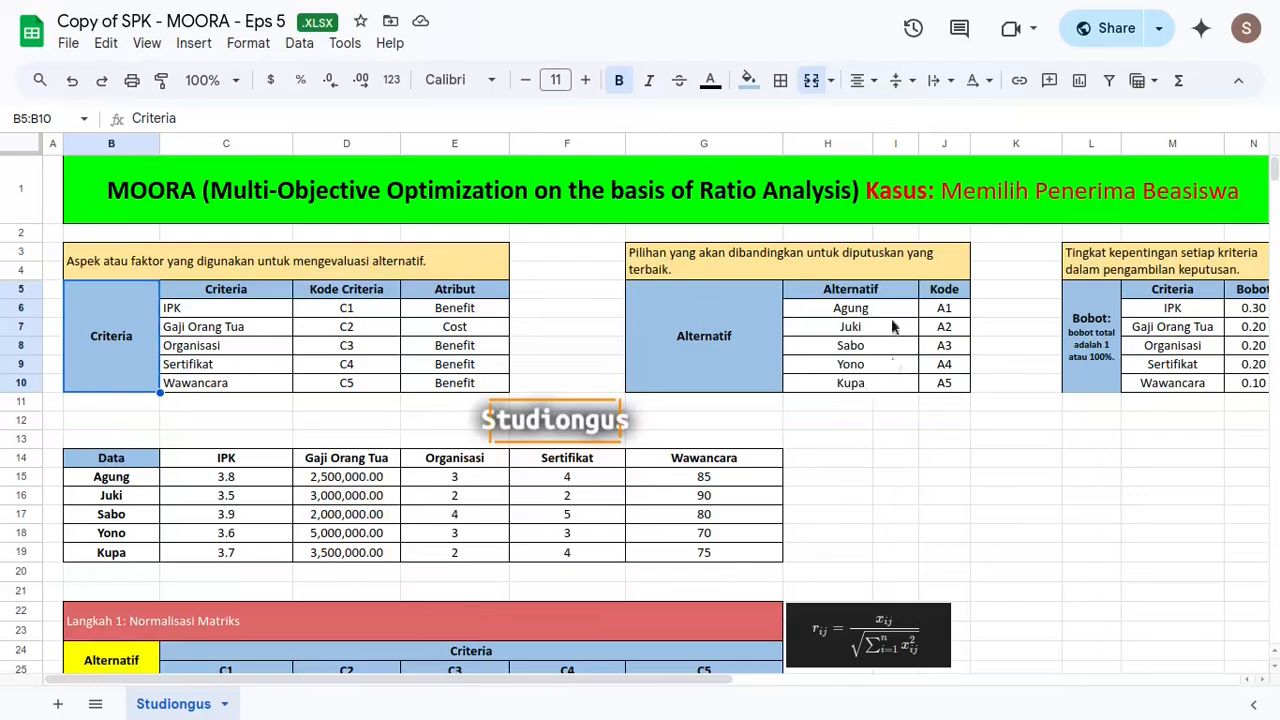
{"action": "left_click", "coordinate": [234, 292]}
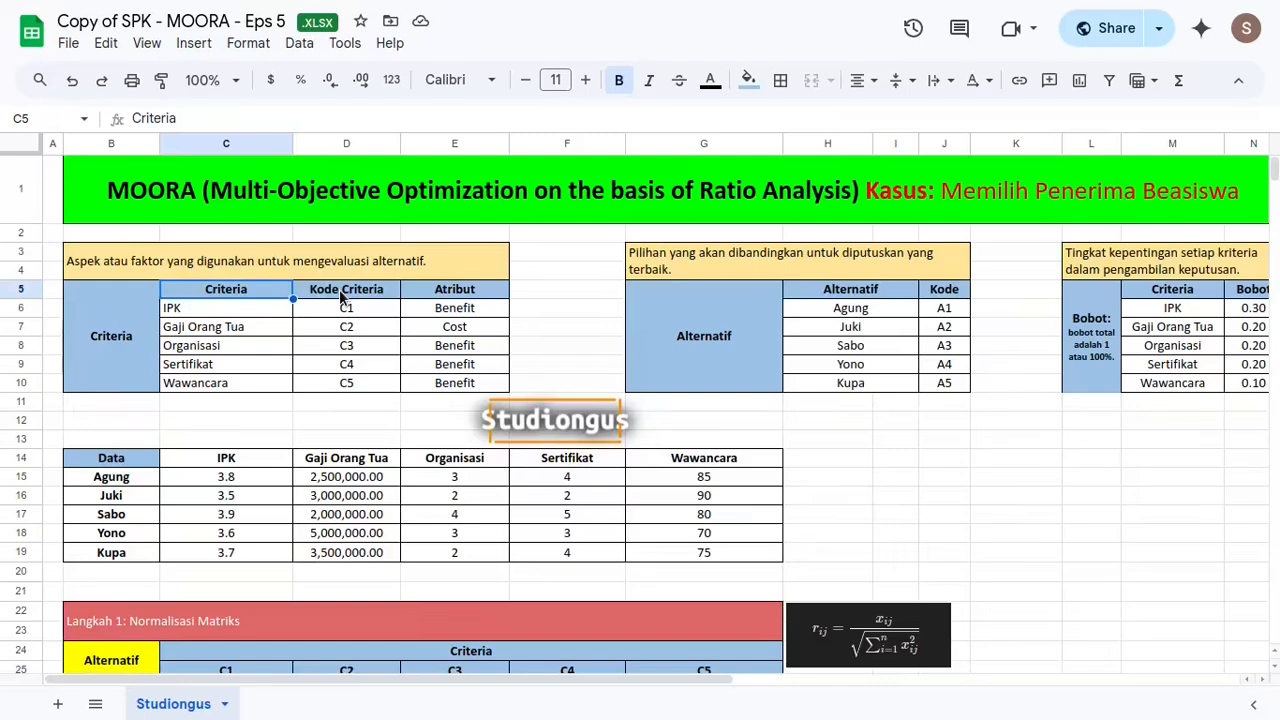
{"action": "left_click_drag", "start_coordinate": [377, 312], "coordinate": [377, 369]}
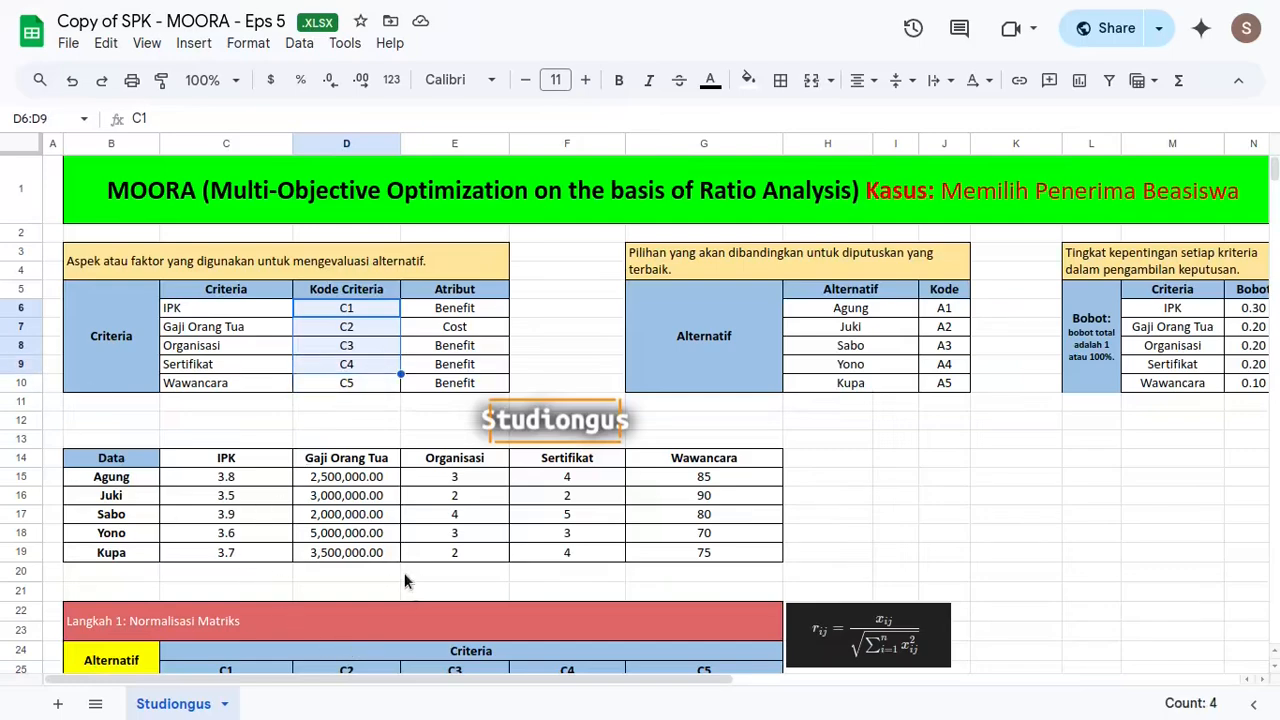
{"action": "left_click_drag", "start_coordinate": [377, 383], "coordinate": [376, 302]}
{"action": "left_click_drag", "start_coordinate": [455, 289], "coordinate": [488, 380]}
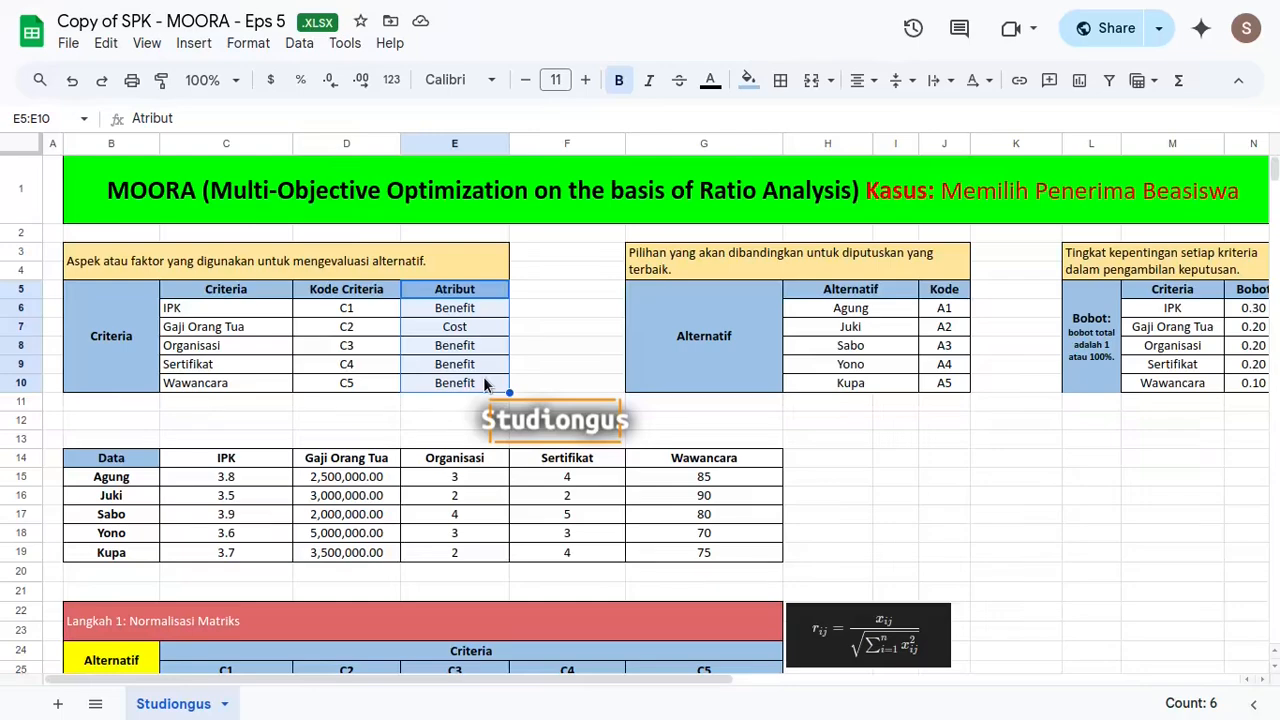
Step: Review the alternatives with their codes and the Bobot table with the weight of each criterion
{"action": "left_click", "coordinate": [736, 310]}
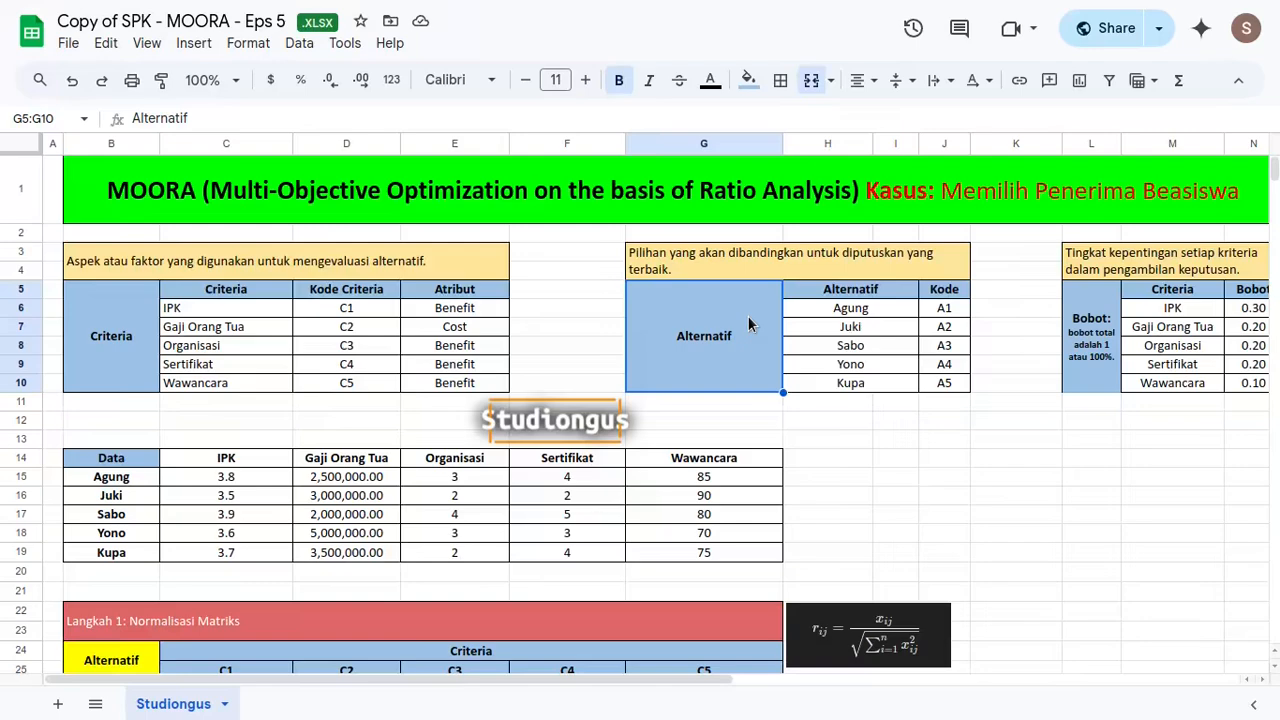
{"action": "left_click_drag", "start_coordinate": [952, 310], "coordinate": [957, 380]}
{"action": "left_click", "coordinate": [895, 330]}
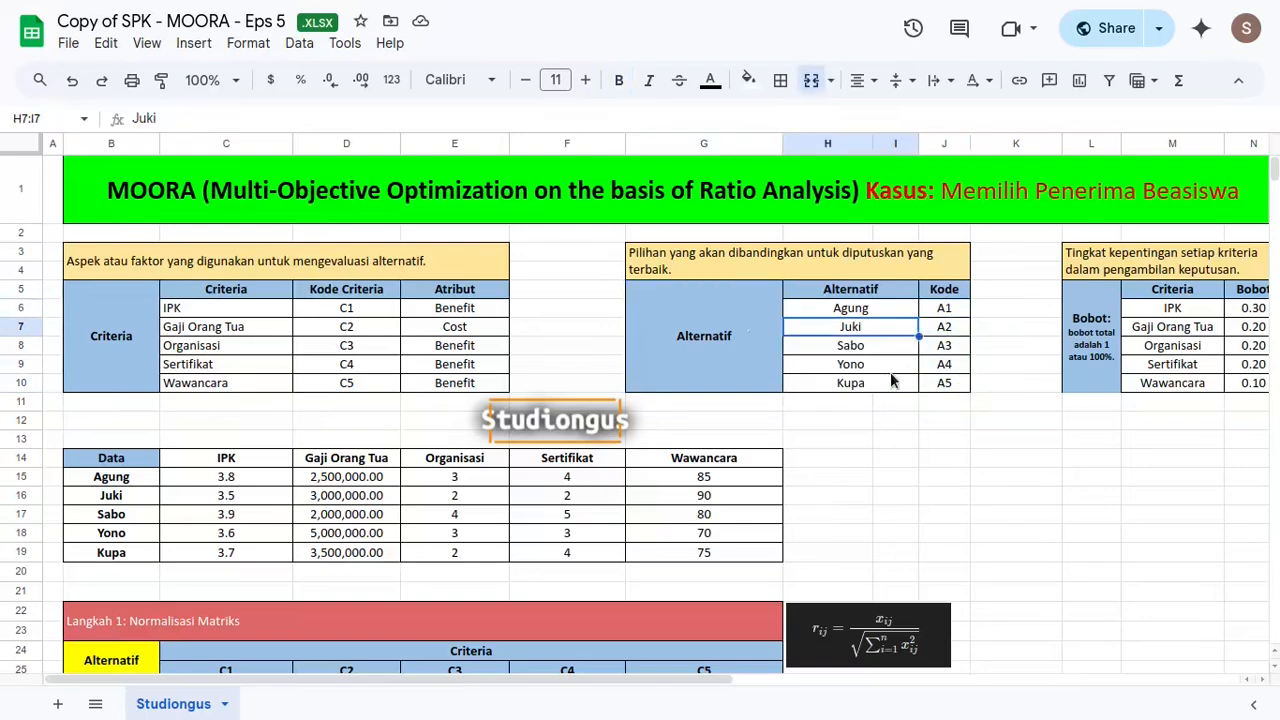
{"action": "scroll", "coordinate": [915, 320], "scroll_direction": "right", "scroll_amount": 2}
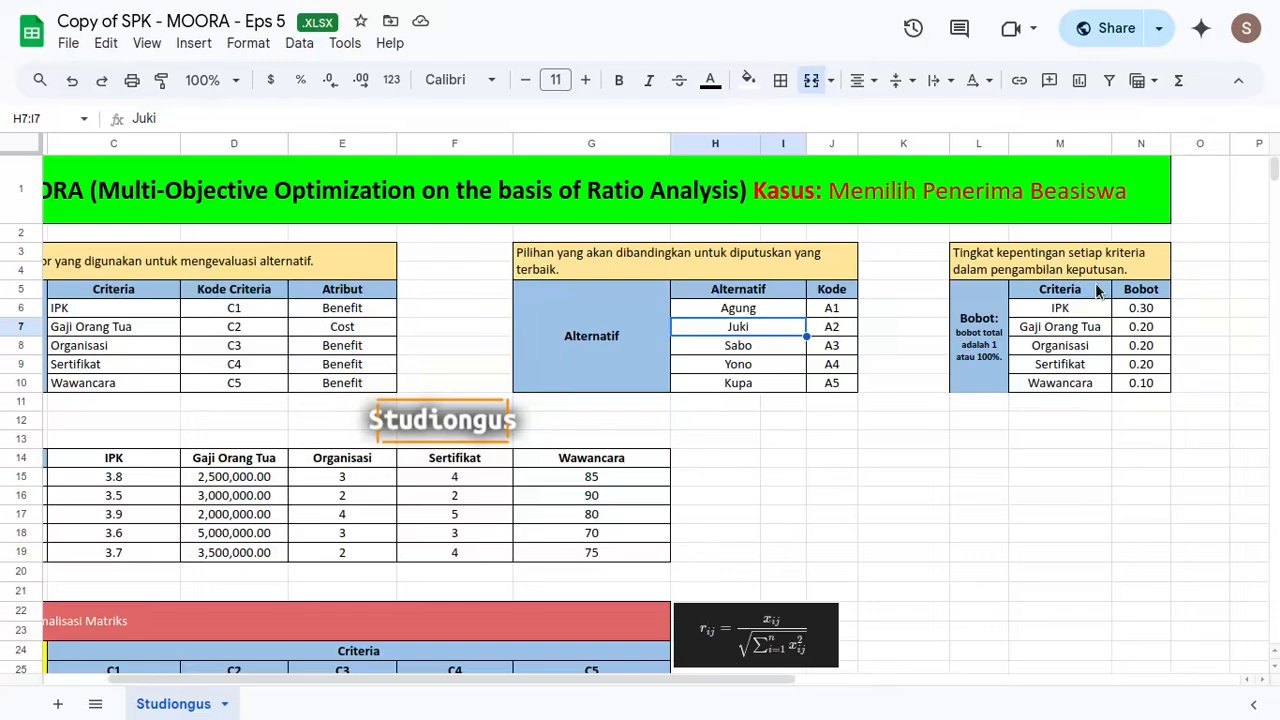
{"action": "left_click", "coordinate": [987, 318]}
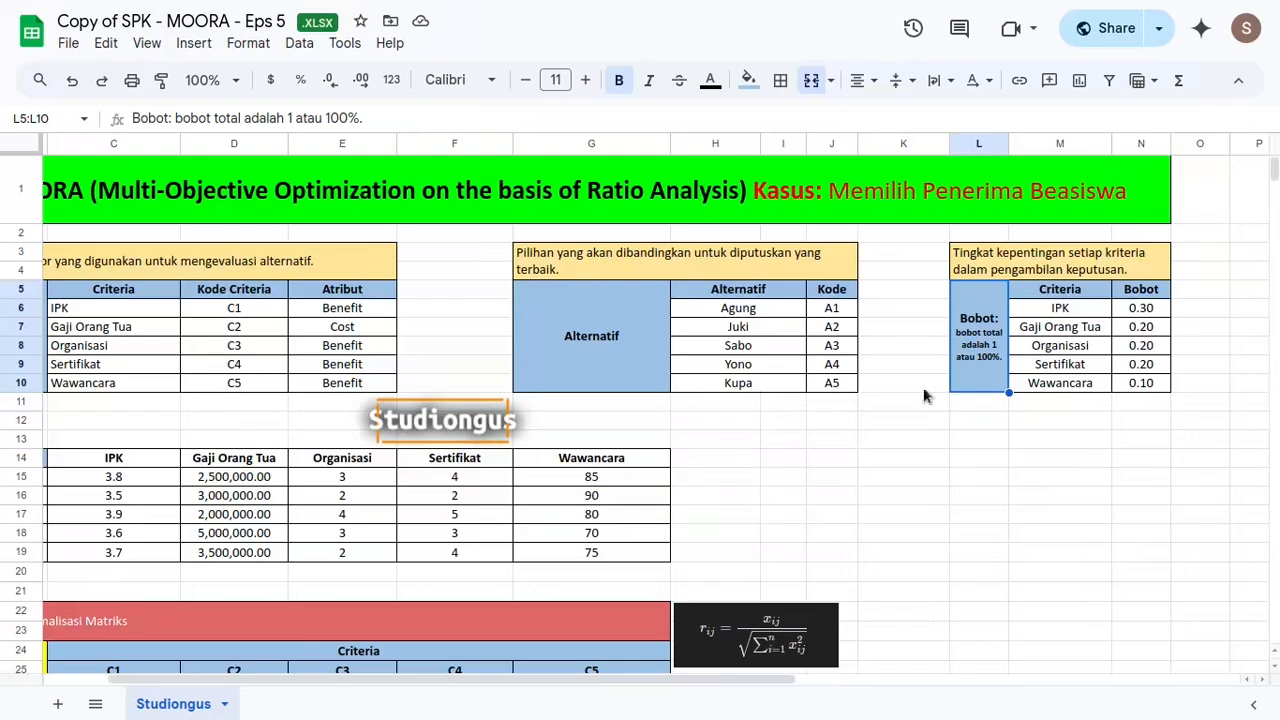
{"action": "left_click", "coordinate": [1083, 311]}
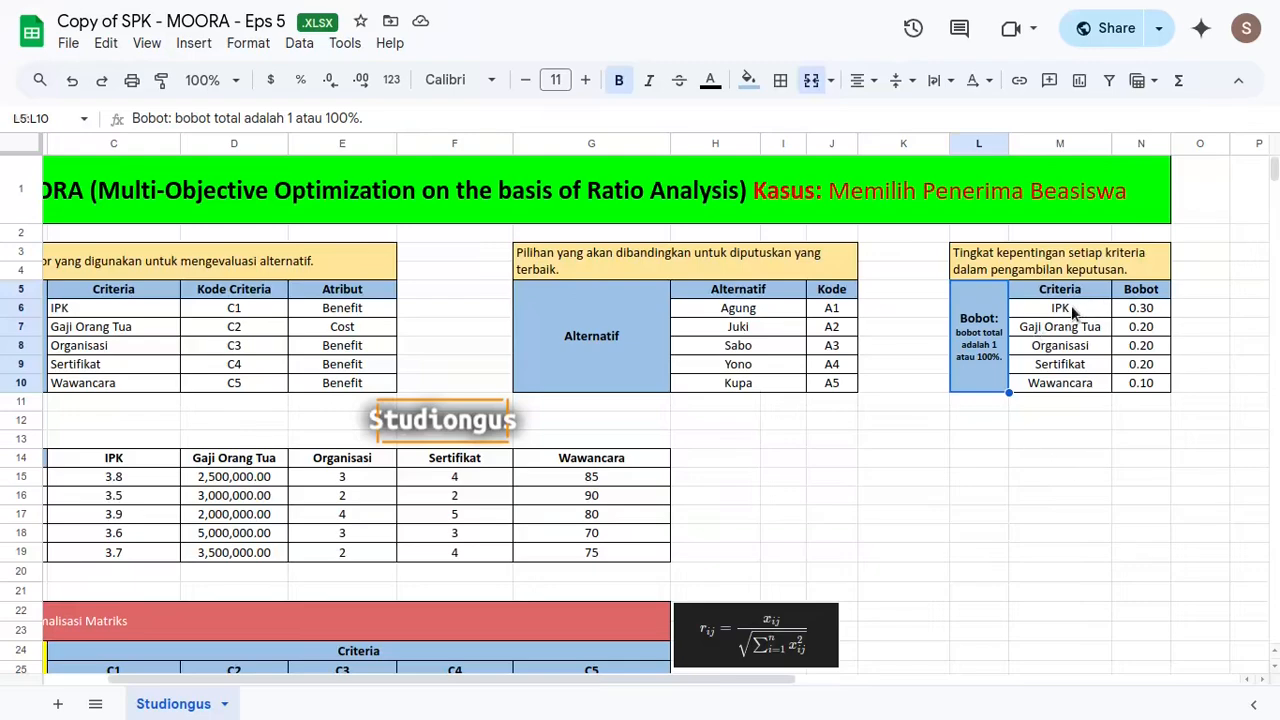
{"action": "left_click", "coordinate": [1128, 307]}
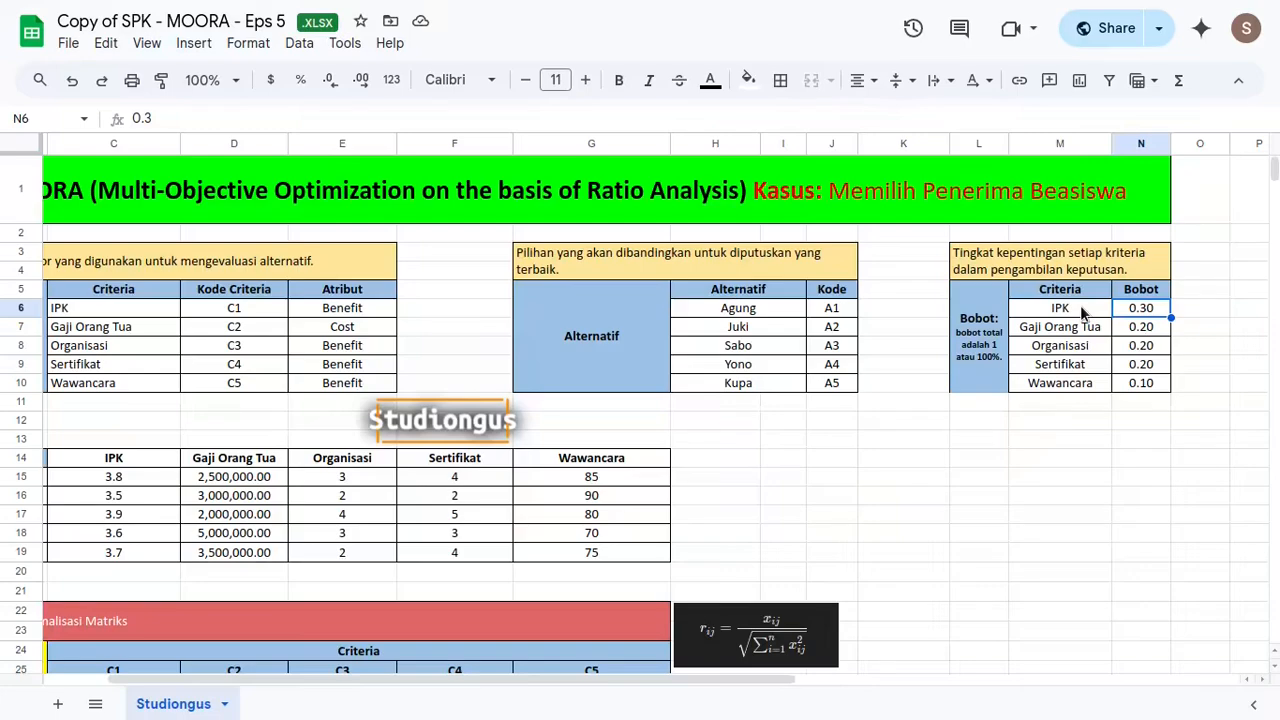
Step: Check the total of the criterion weights with =SUM(N6:N10) in cell N11, and clear the cell again
{"action": "left_click", "coordinate": [1132, 404]}
{"action": "double_click", "coordinate": [1147, 406]}
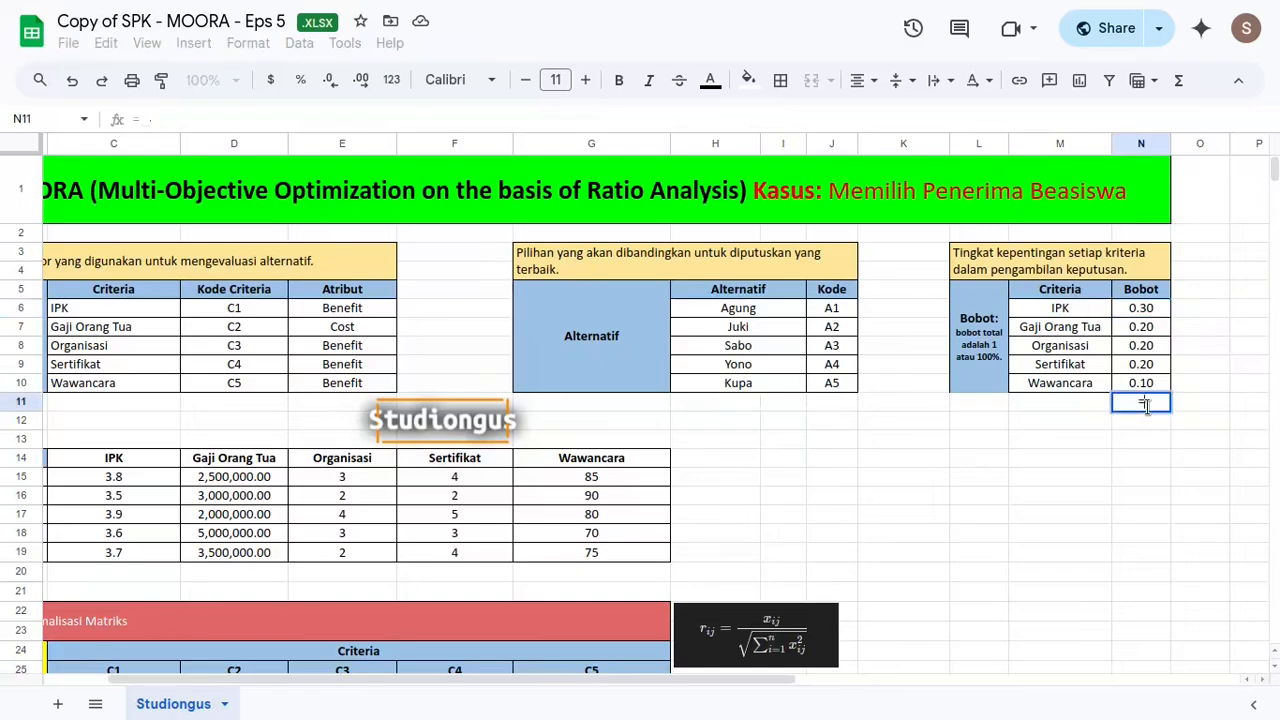
{"action": "type", "text": "=sujm"}
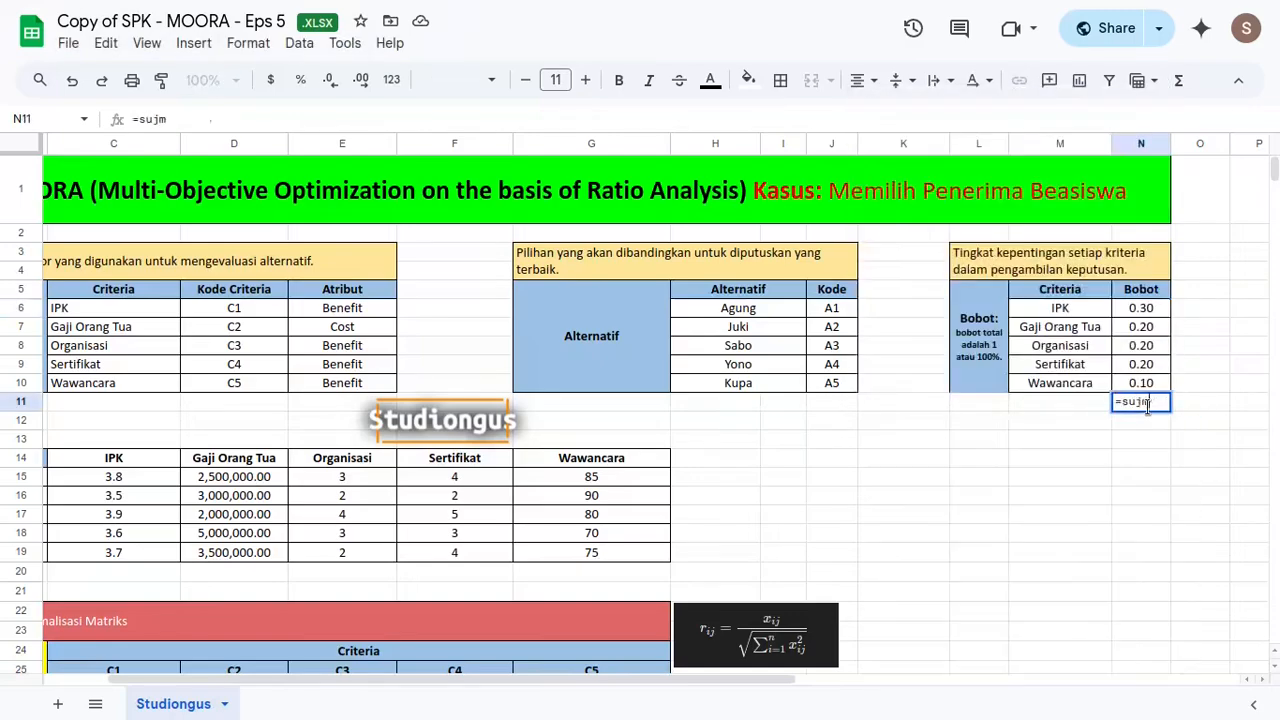
{"action": "key", "text": "Tab"}
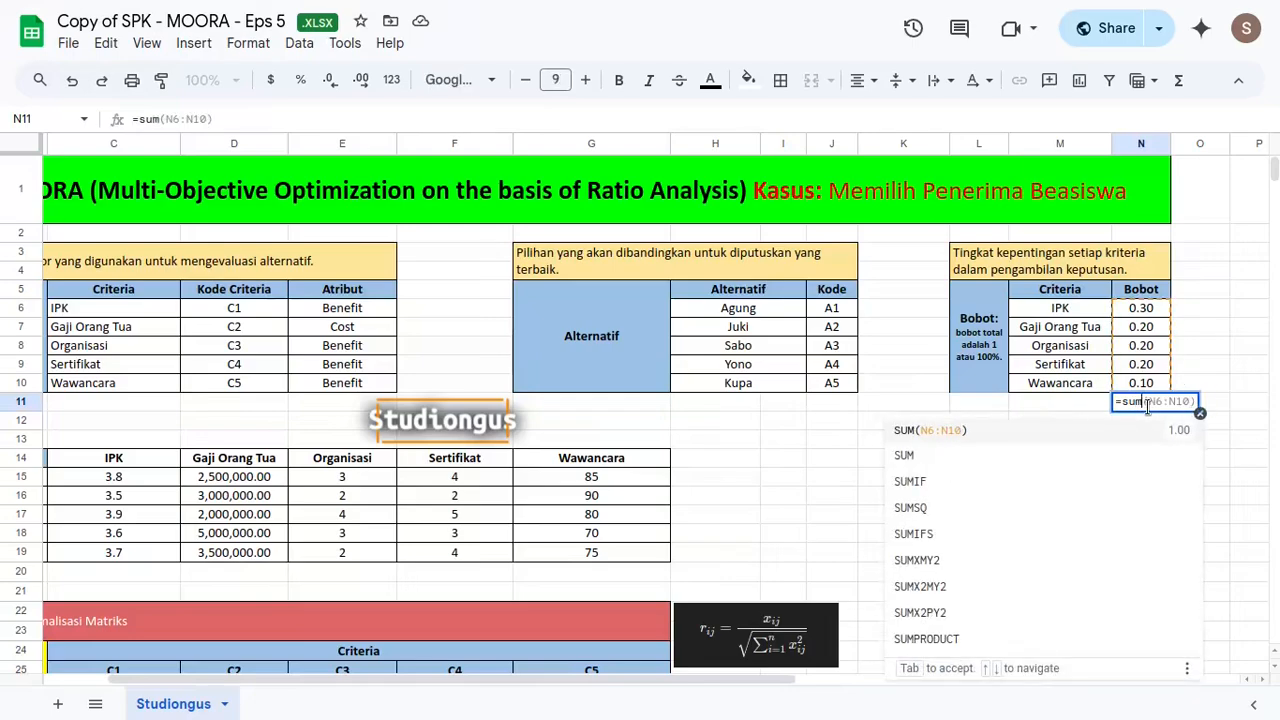
{"action": "key", "text": "Return"}
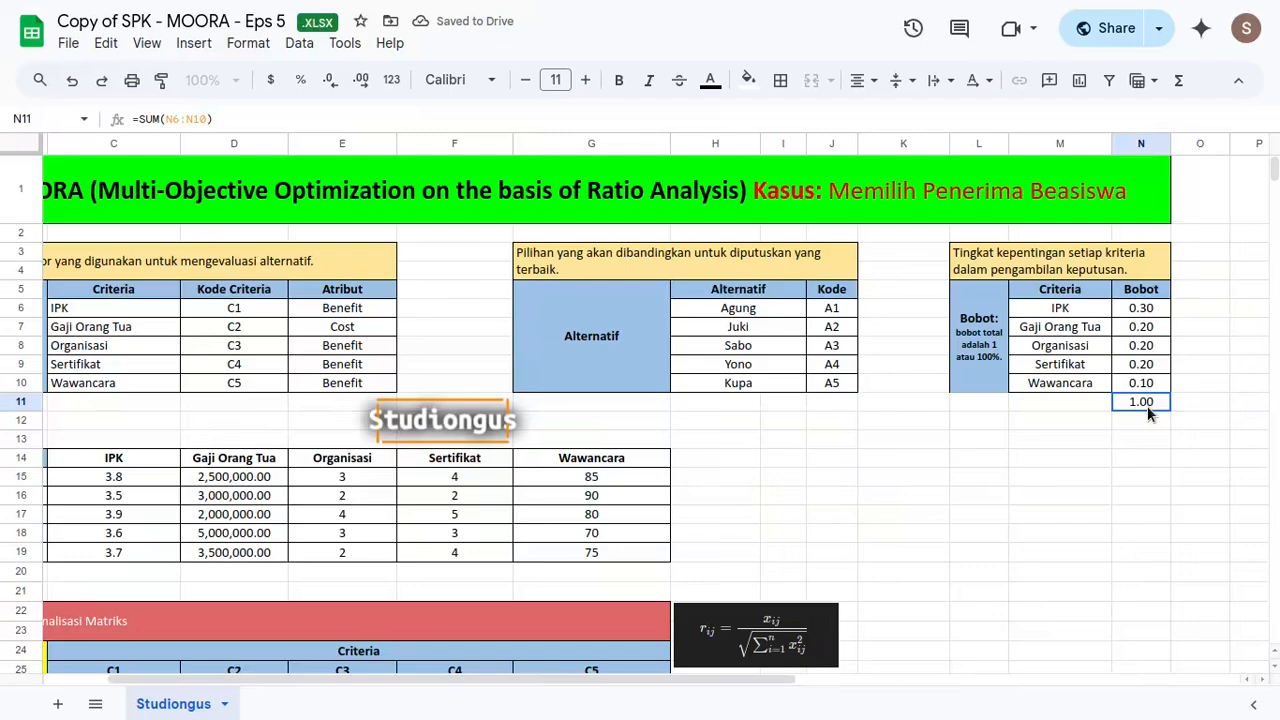
{"action": "key", "text": "Delete"}
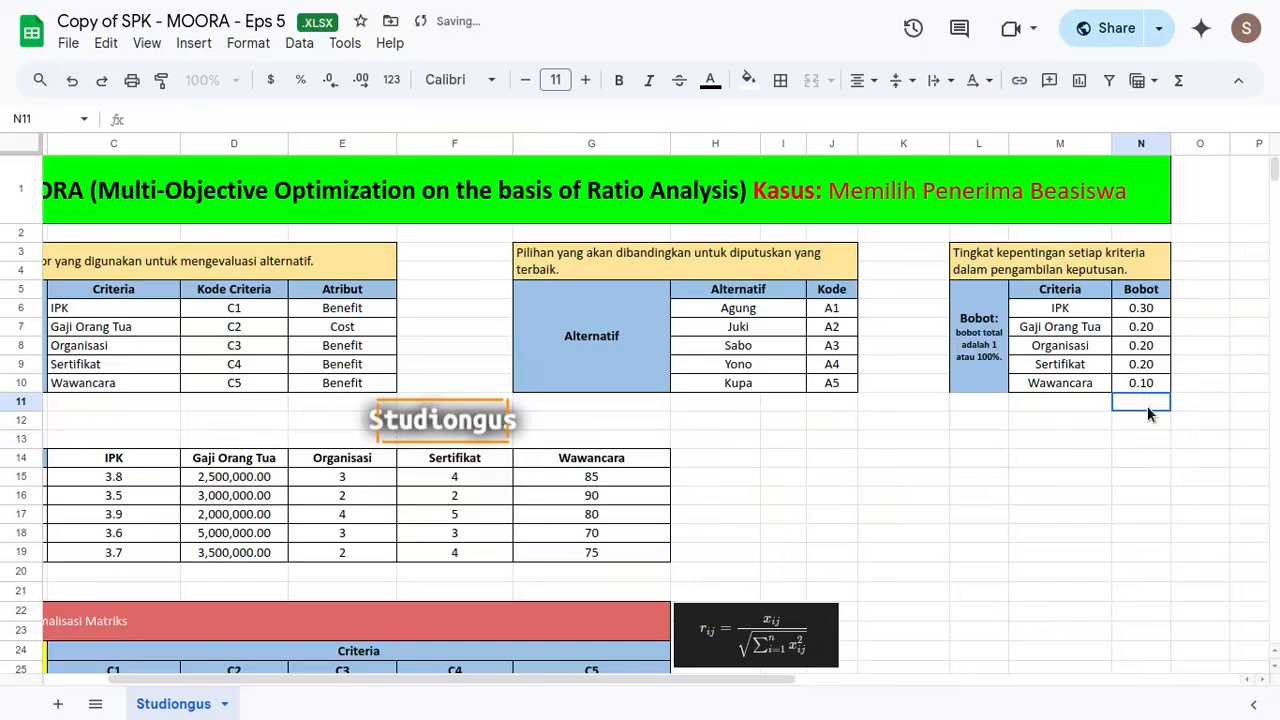
Step: Examine the Data table's values for every alternative together with the criteria, alternative and weight tables above it
{"action": "scroll", "coordinate": [1160, 425], "scroll_direction": "left", "scroll_amount": 2}
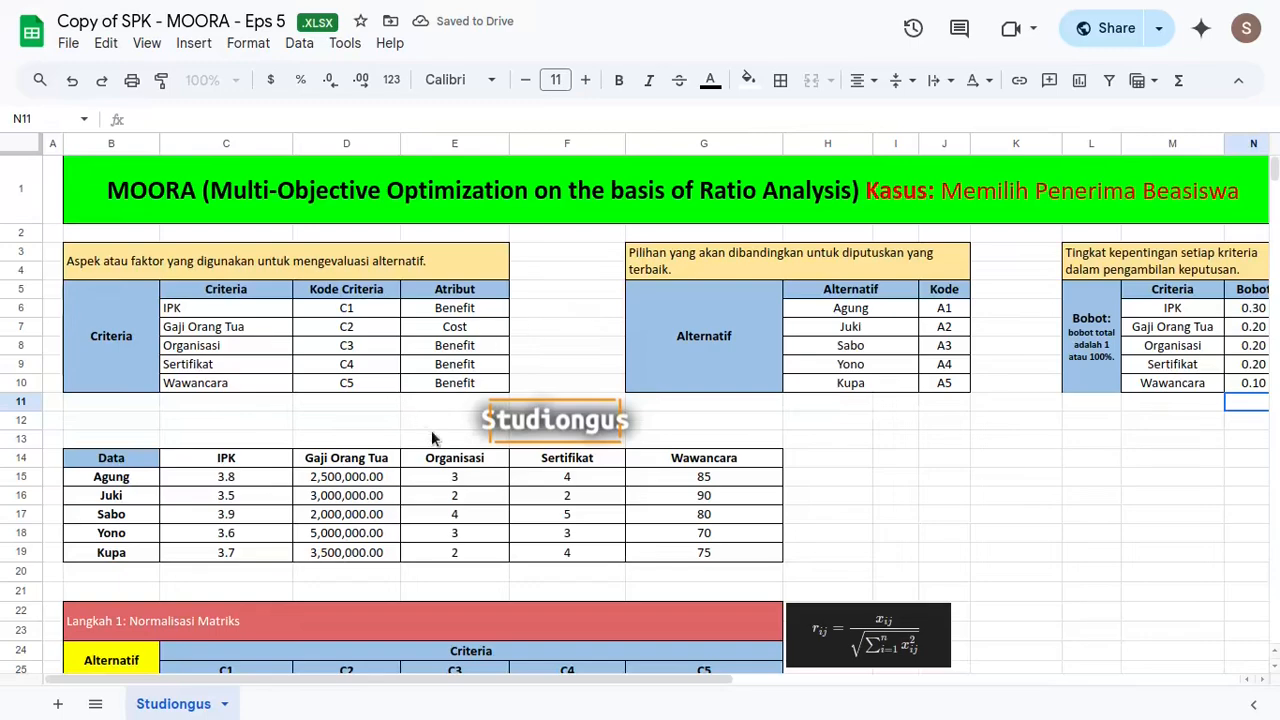
{"action": "left_click", "coordinate": [137, 459]}
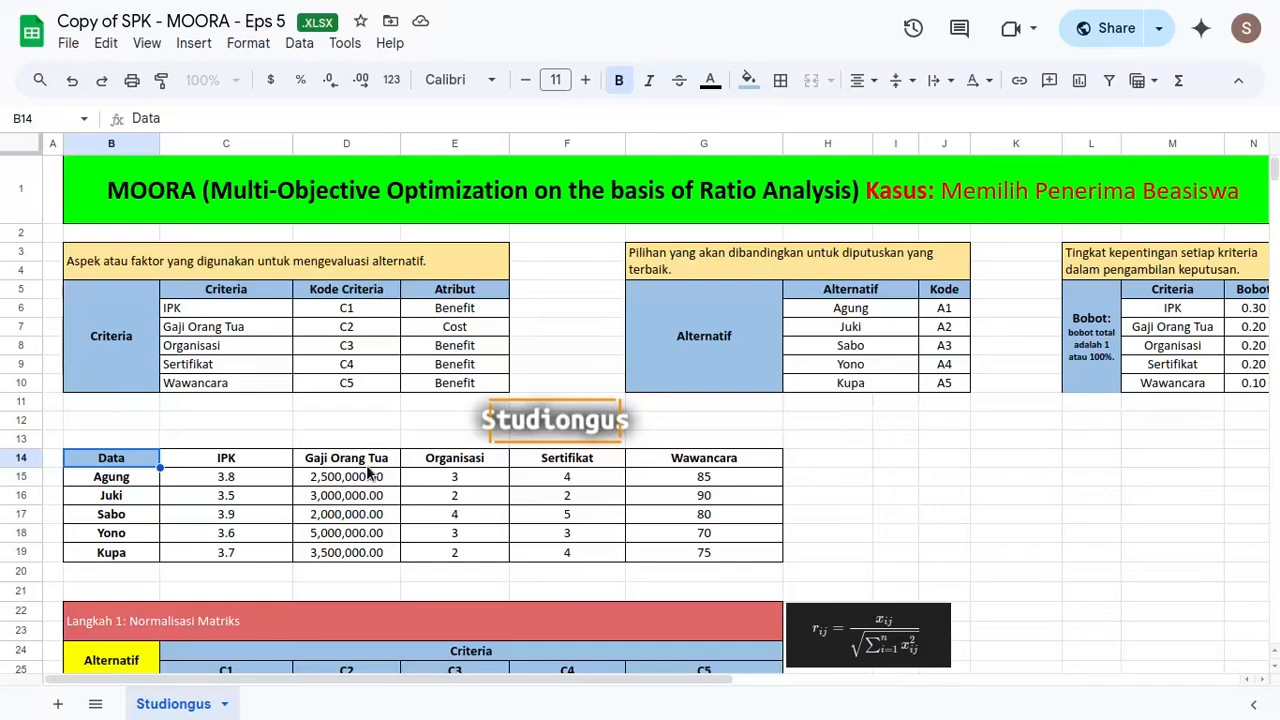
{"action": "left_click_drag", "start_coordinate": [243, 495], "coordinate": [688, 552]}
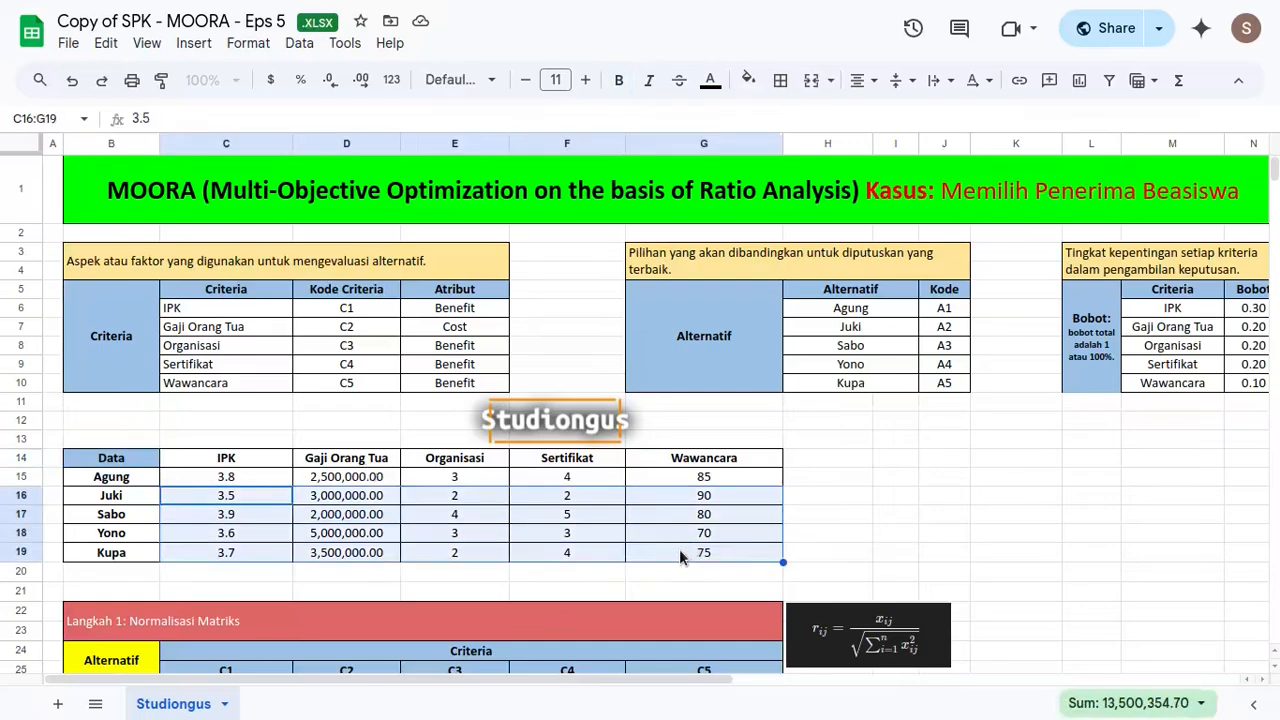
{"action": "left_click_drag", "start_coordinate": [251, 477], "coordinate": [678, 549]}
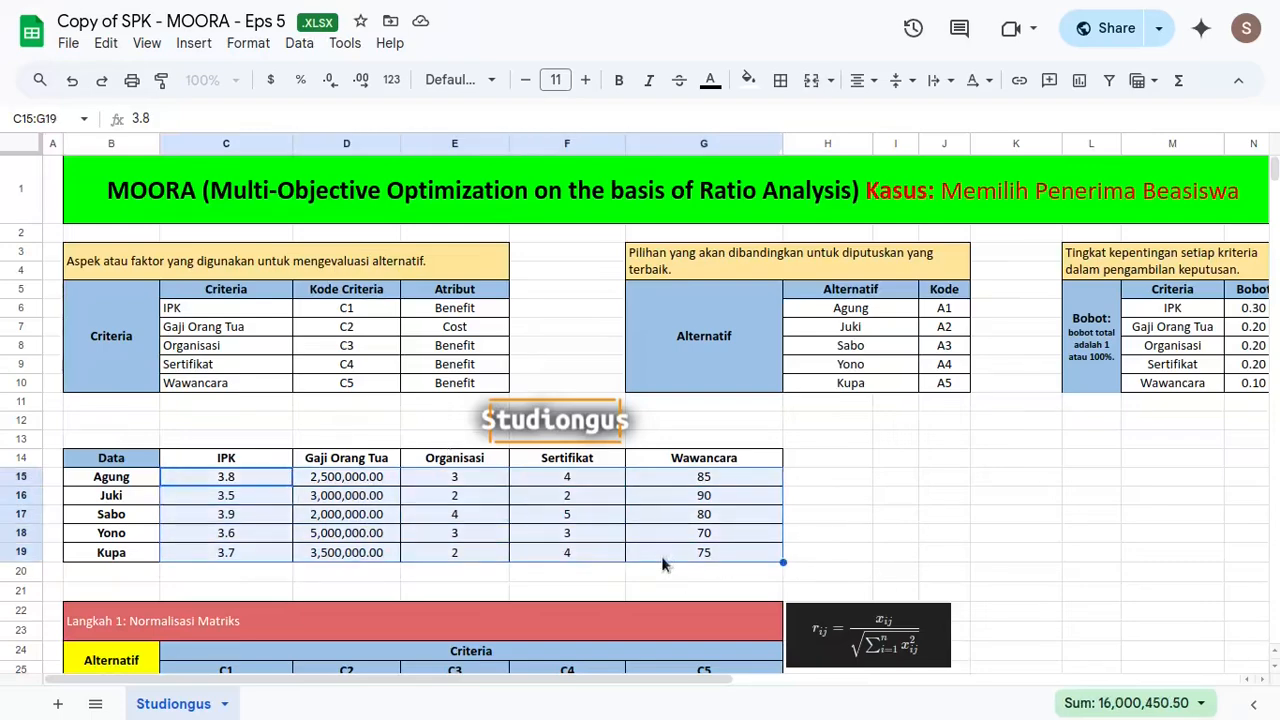
{"action": "left_click", "coordinate": [716, 550]}
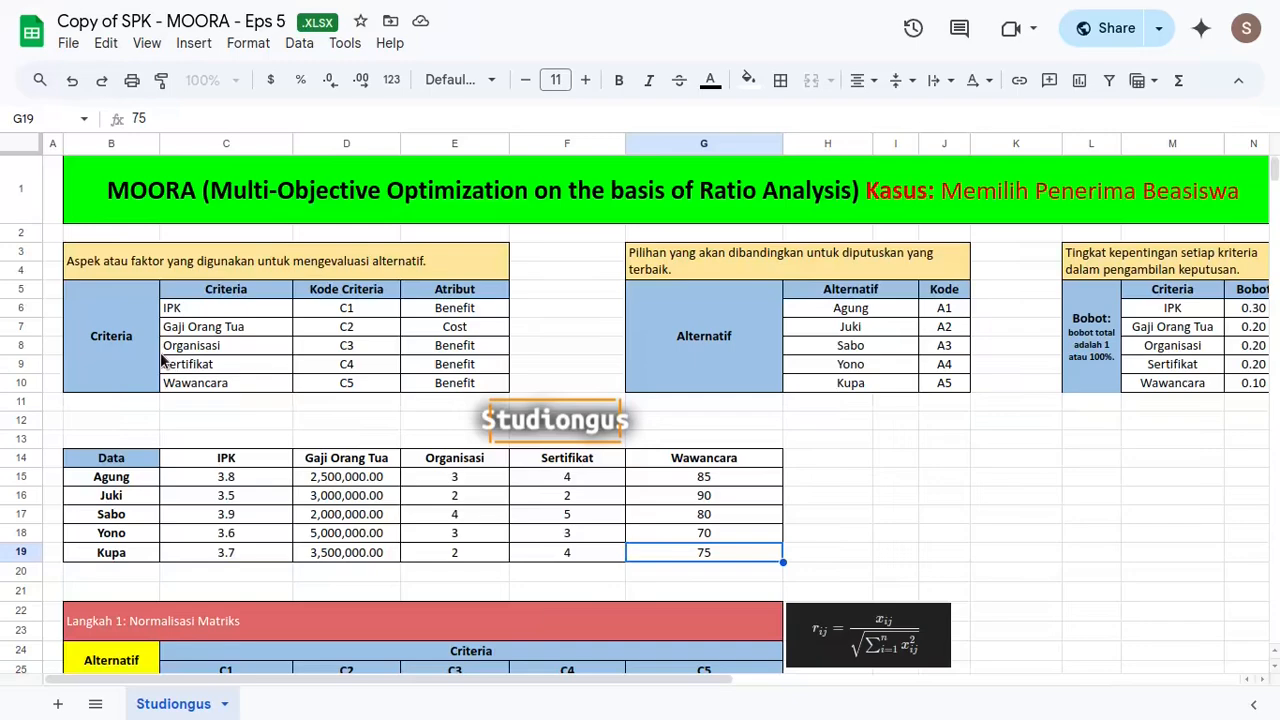
{"action": "left_click_drag", "start_coordinate": [118, 262], "coordinate": [1055, 580]}
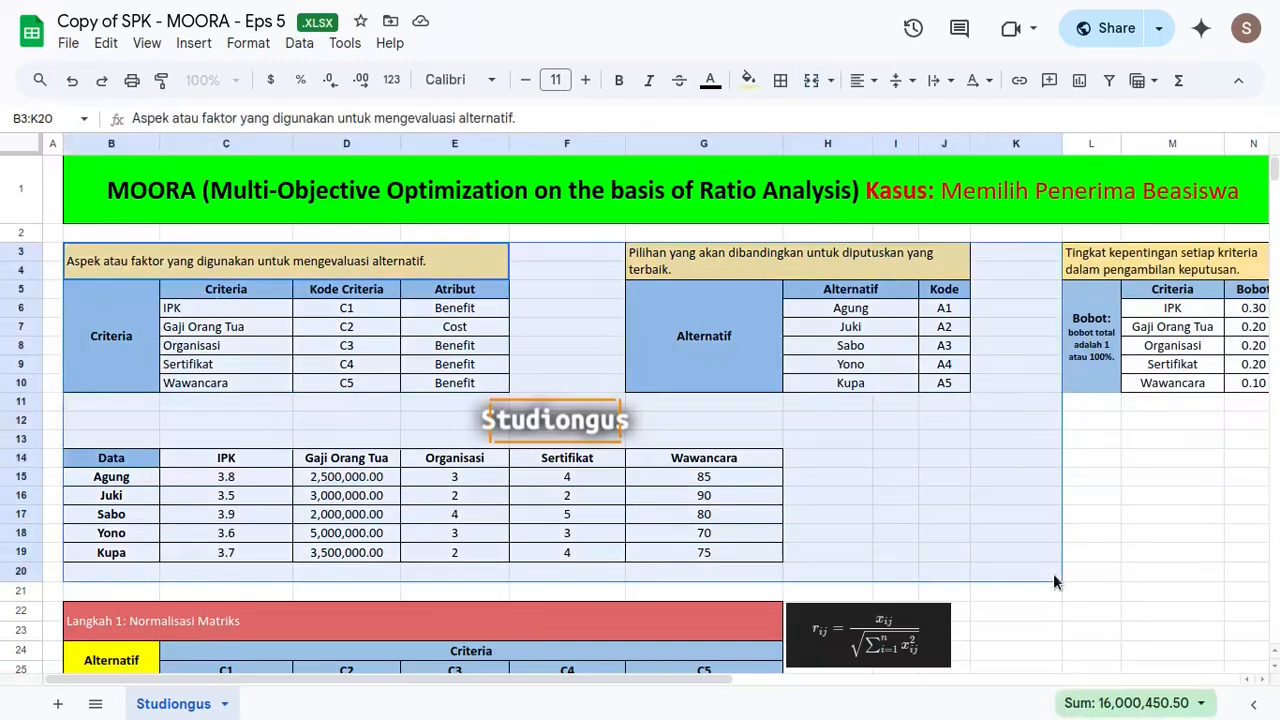
{"action": "left_click", "coordinate": [131, 460]}
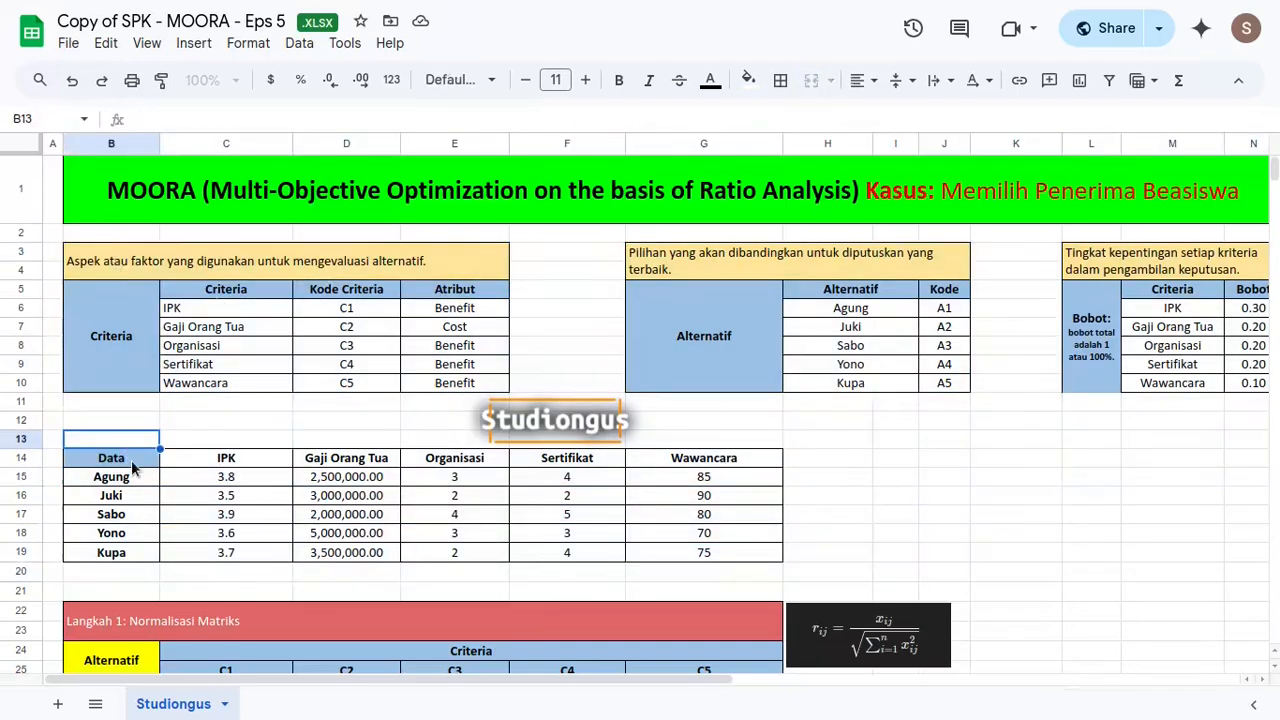
{"action": "left_click", "coordinate": [104, 332]}
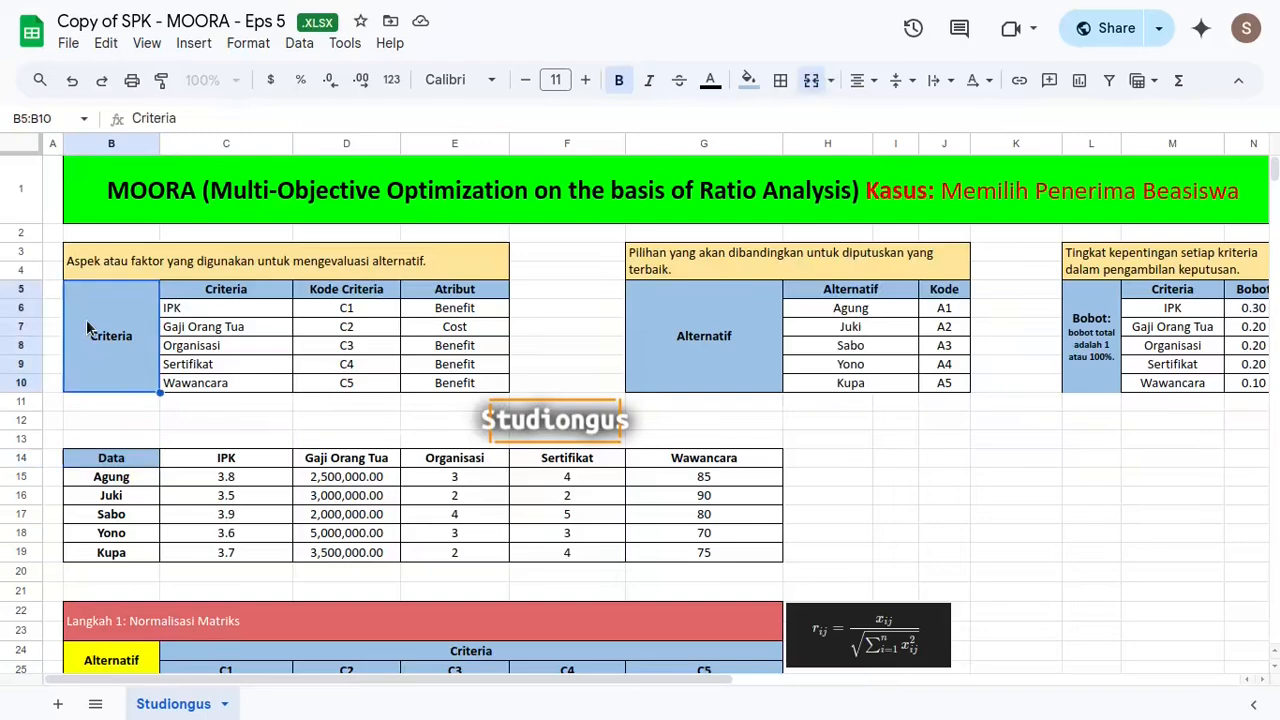
{"action": "left_click", "coordinate": [754, 330]}
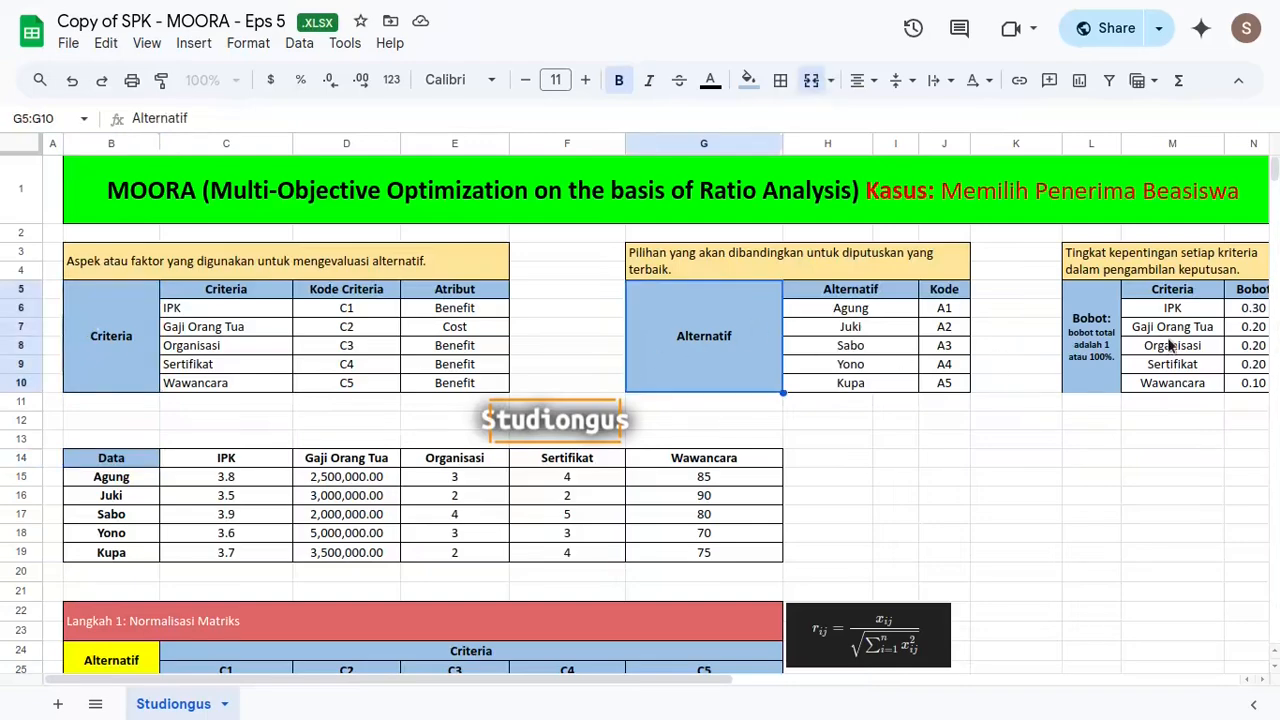
{"action": "left_click", "coordinate": [1172, 345]}
{"action": "left_click", "coordinate": [1066, 338]}
Step: Compare the data values in C15:G19 with the Langkah 1: Normalisasi Matriks table and its formula image
{"action": "scroll", "coordinate": [797, 368], "scroll_direction": "down", "scroll_amount": 5}
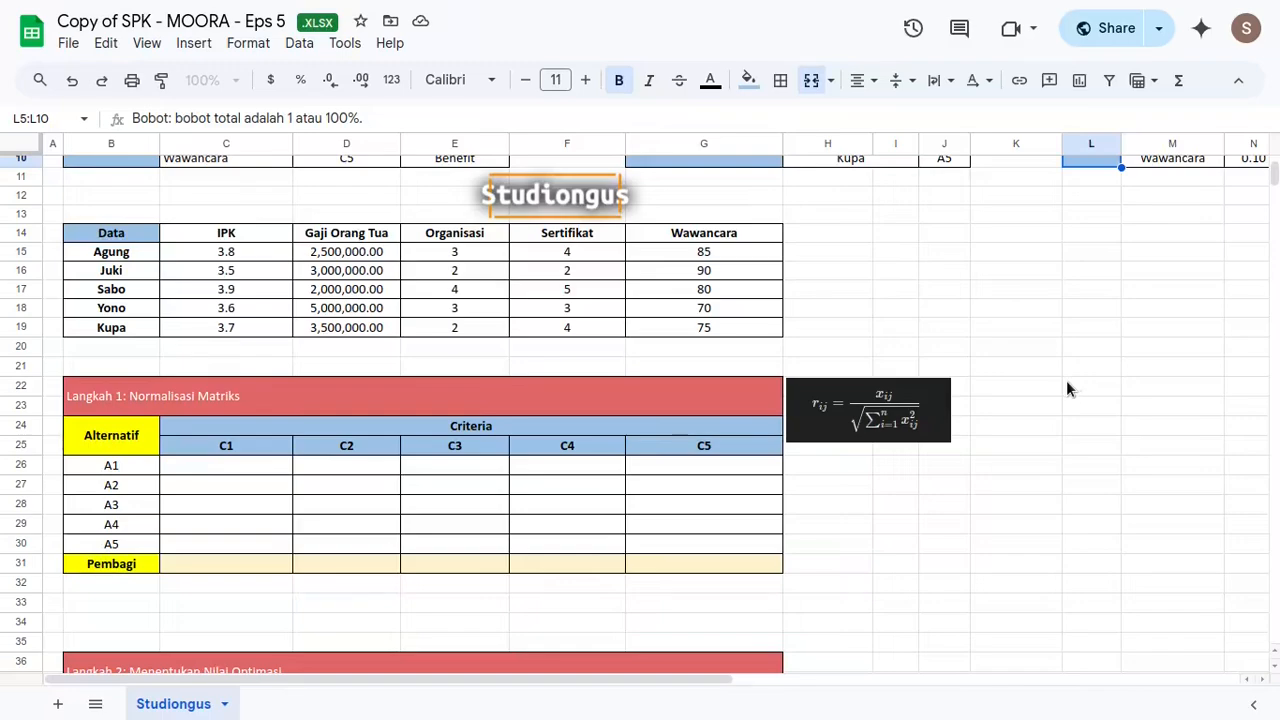
{"action": "left_click_drag", "start_coordinate": [277, 259], "coordinate": [704, 328]}
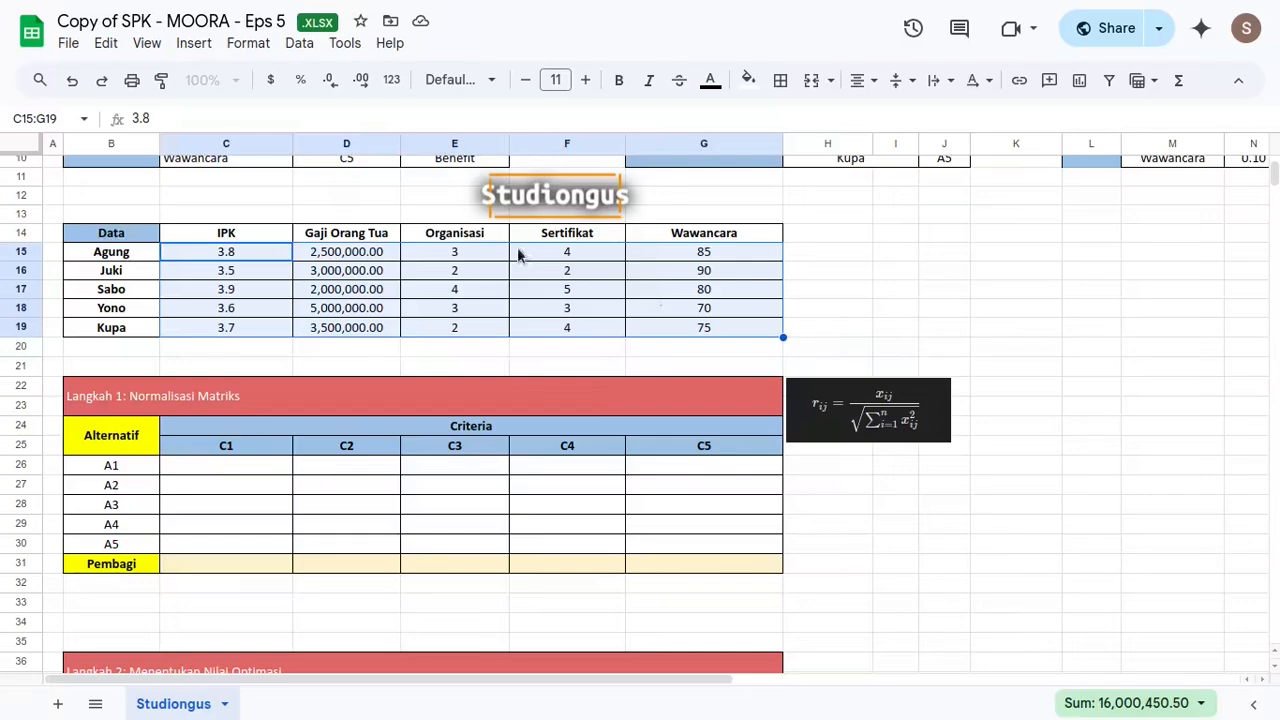
{"action": "left_click_drag", "start_coordinate": [266, 254], "coordinate": [735, 325]}
{"action": "left_click", "coordinate": [208, 403]}
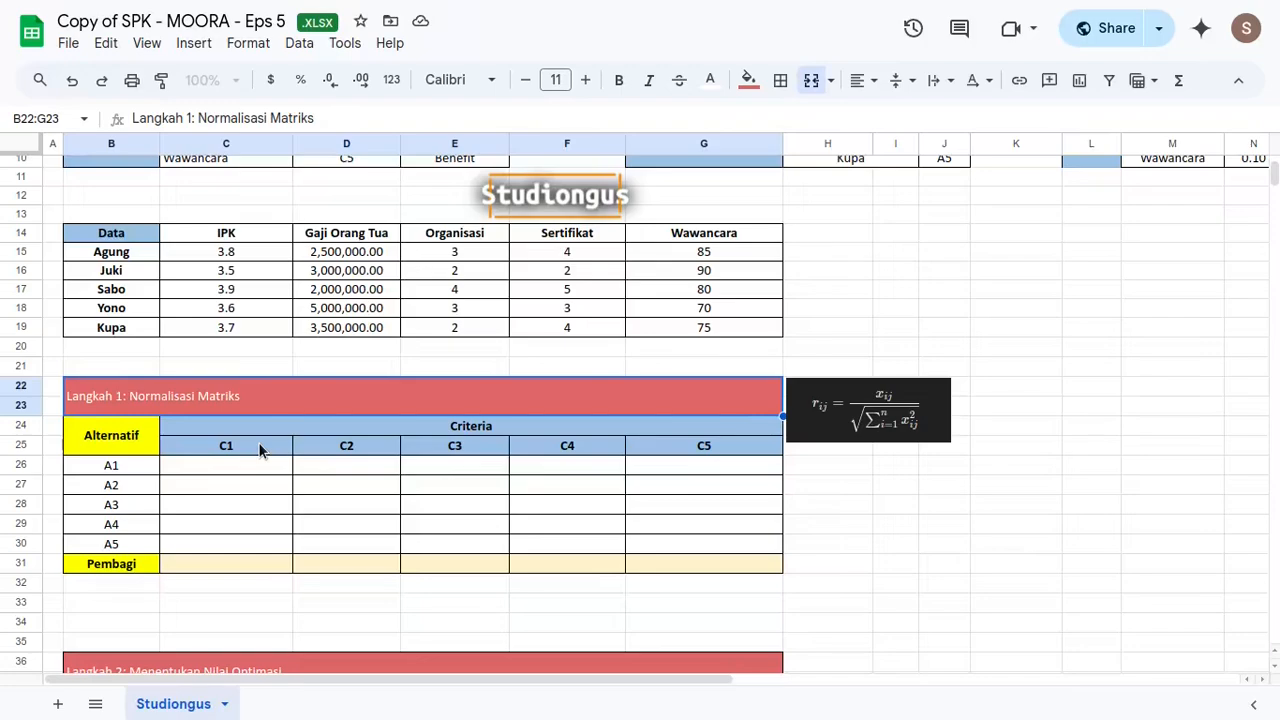
{"action": "left_click", "coordinate": [893, 424]}
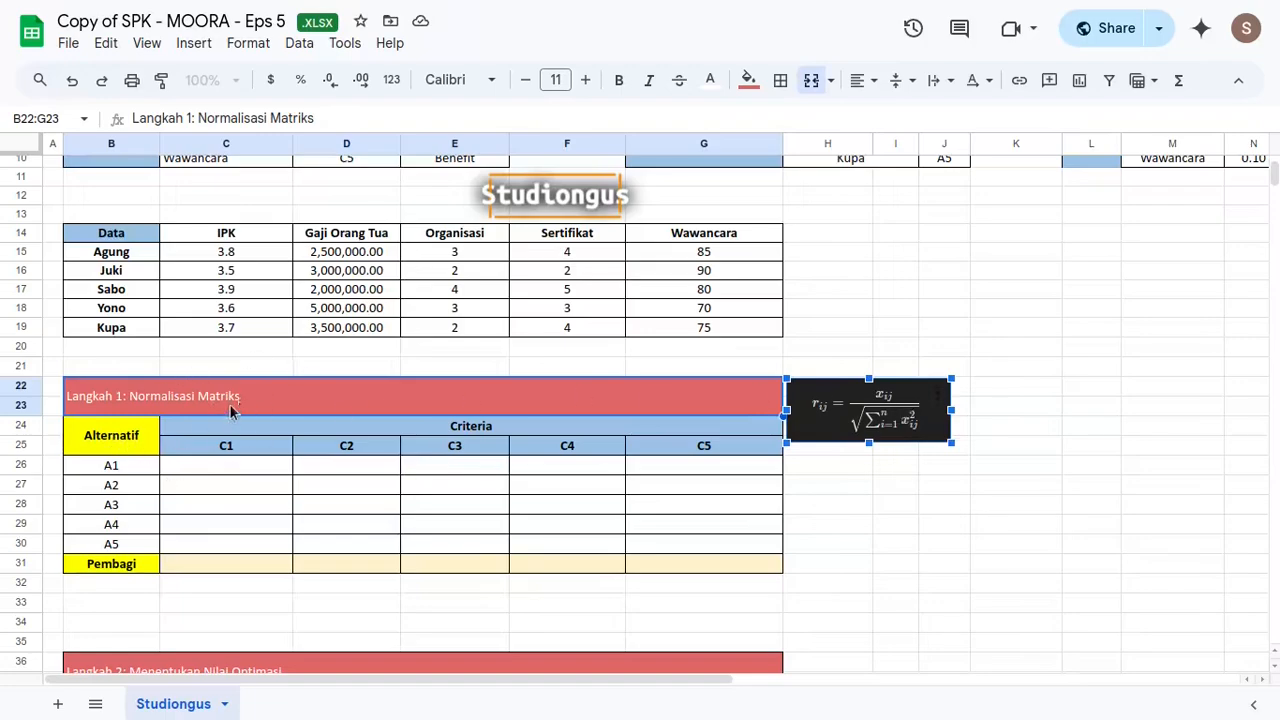
{"action": "left_click", "coordinate": [200, 466]}
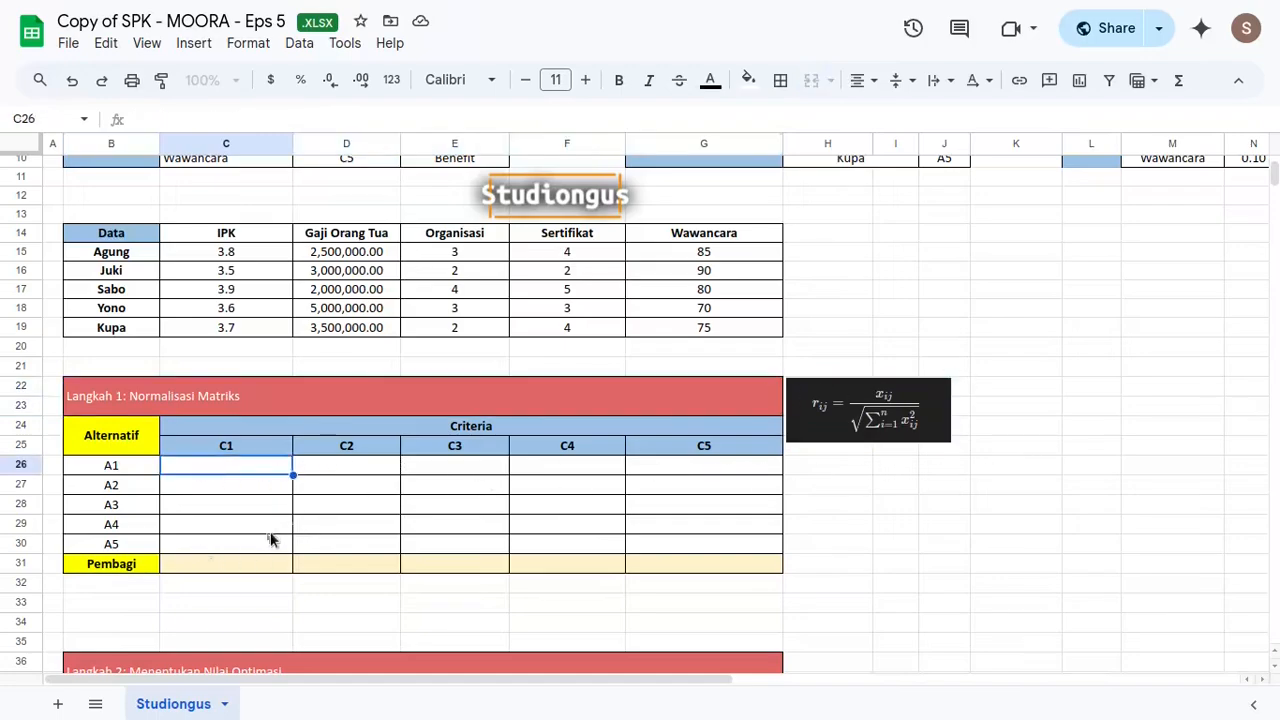
Step: Enter =SQRT((C15^2)+(C16^2)+(C17^2)+(C18^2)+(C19^2)) in Pembagi cell C31 and fill the formula across to G31
{"action": "left_click", "coordinate": [219, 564]}
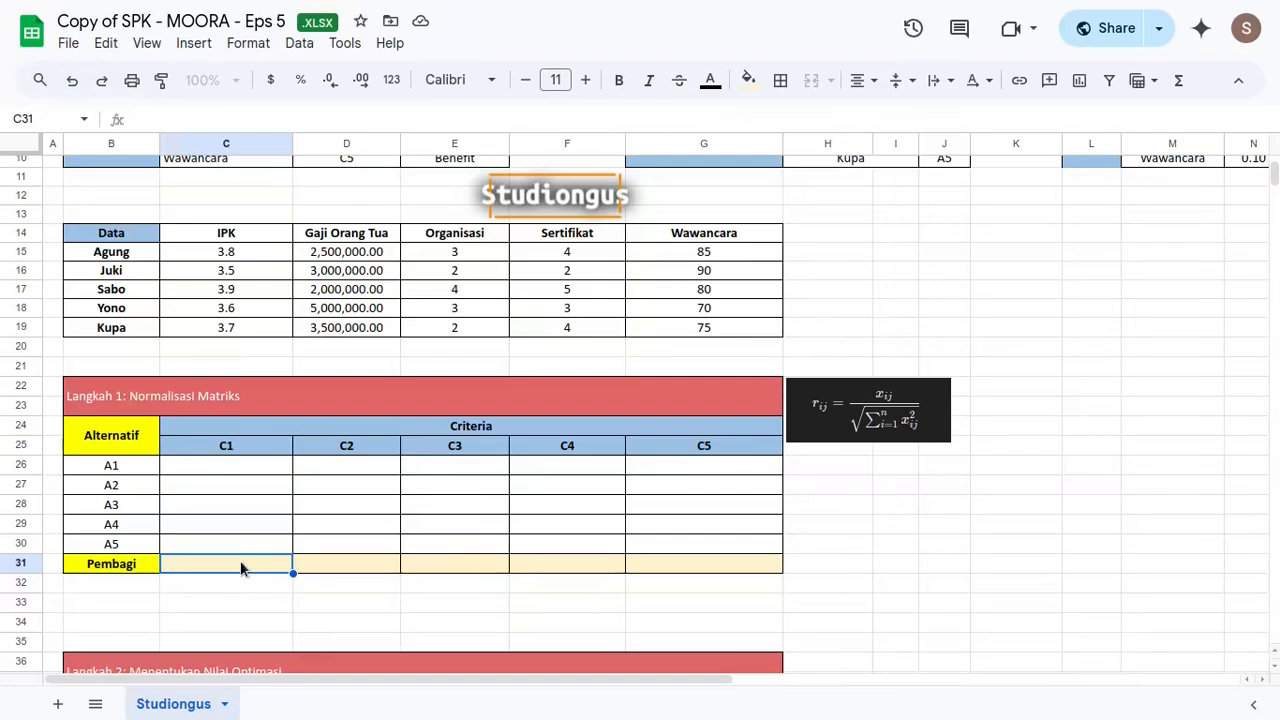
{"action": "type", "text": "="}
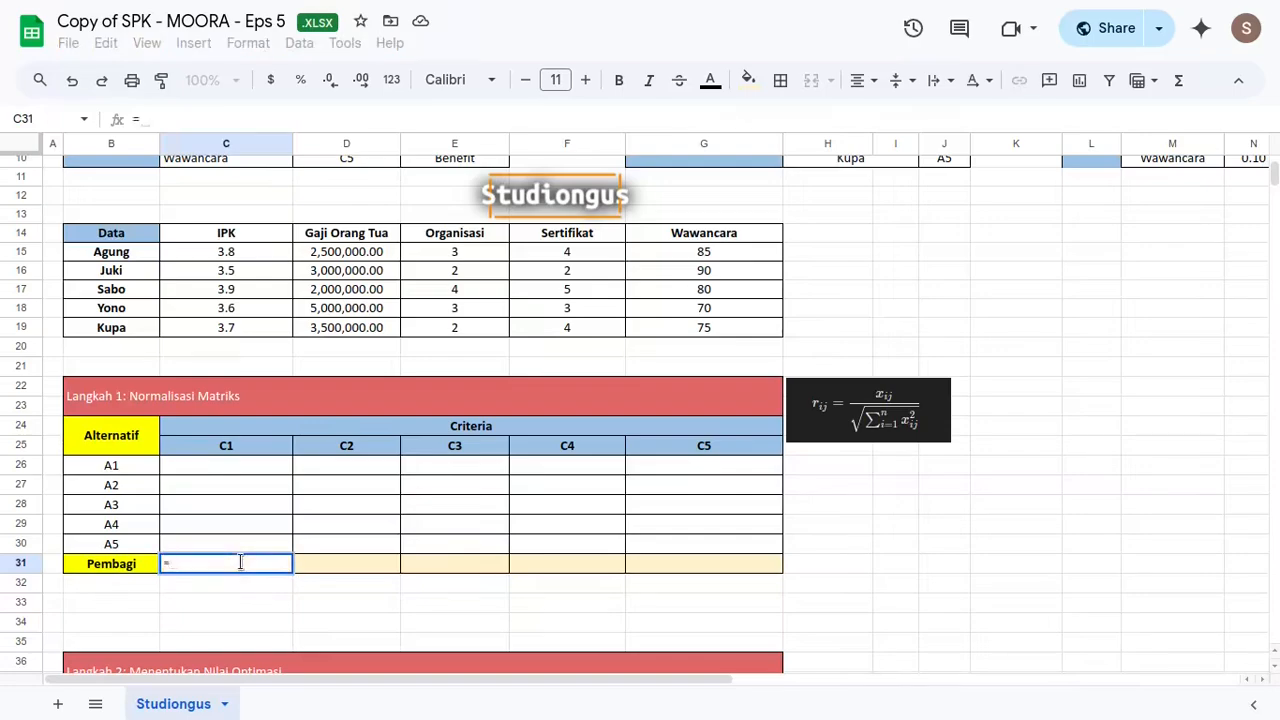
{"action": "type", "text": "sqrt"}
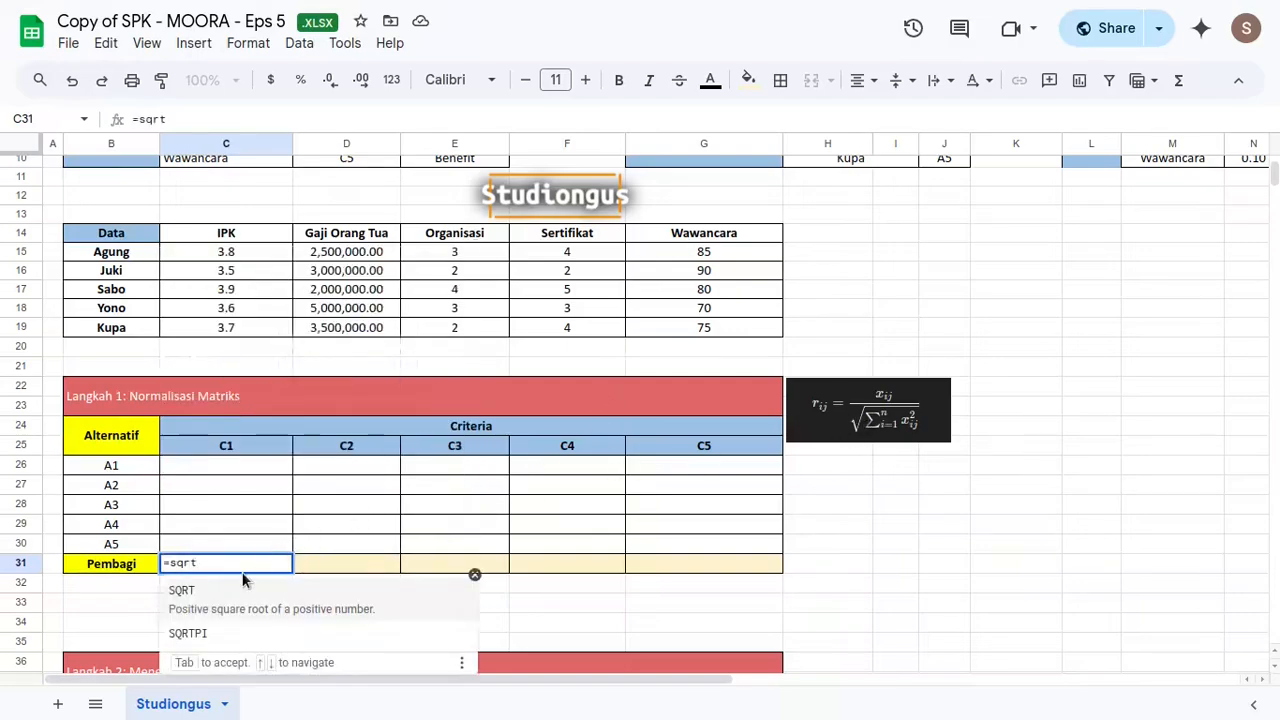
{"action": "key", "text": "Tab"}
{"action": "type", "text": "("}
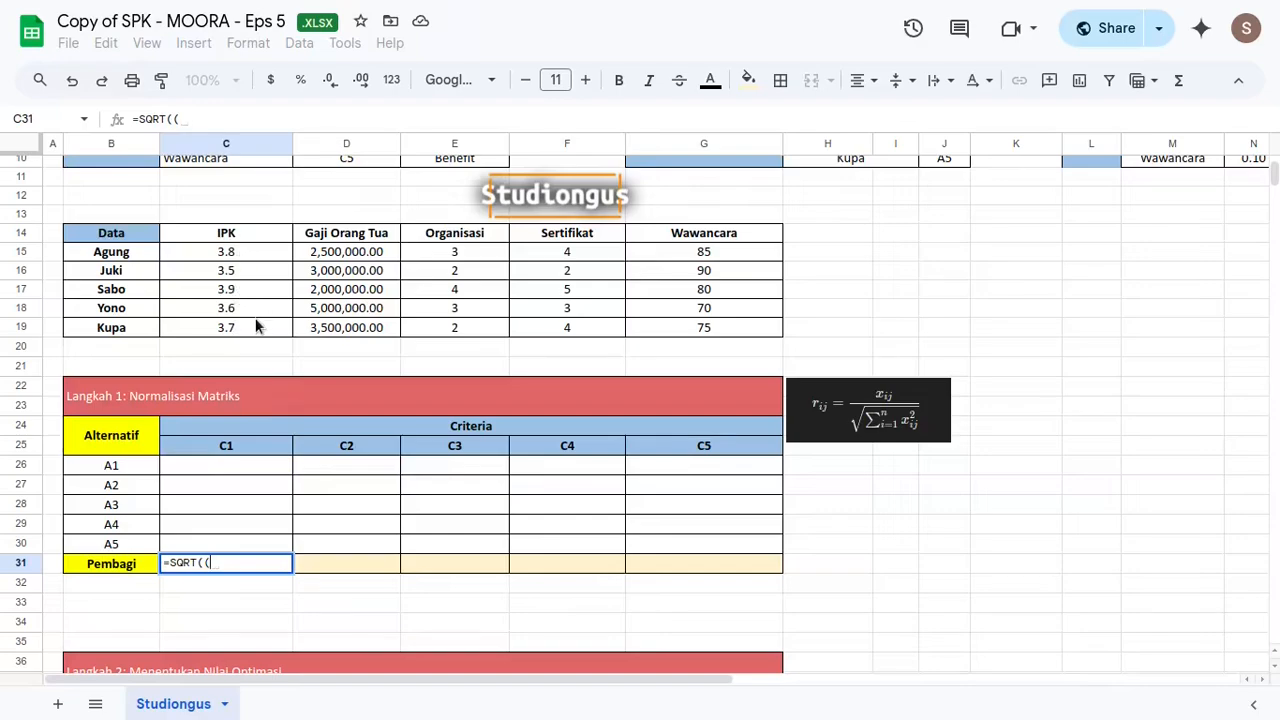
{"action": "left_click", "coordinate": [264, 250]}
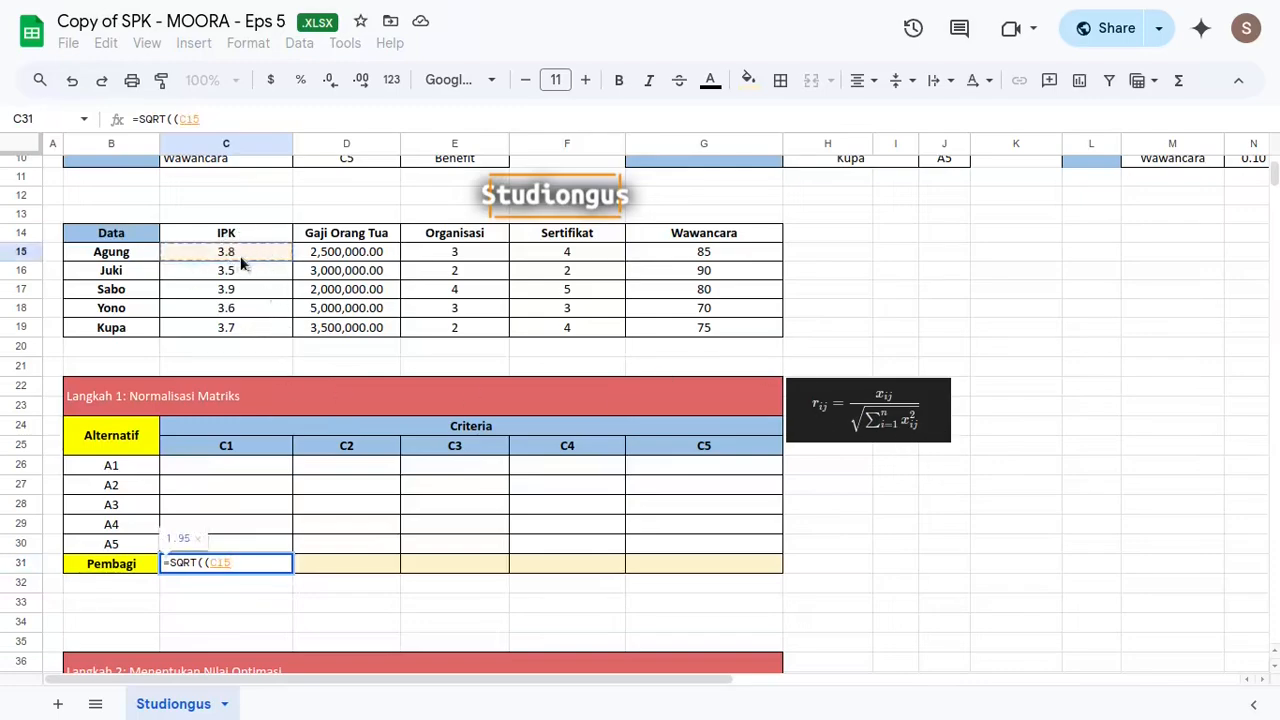
{"action": "type", "text": "^2)"}
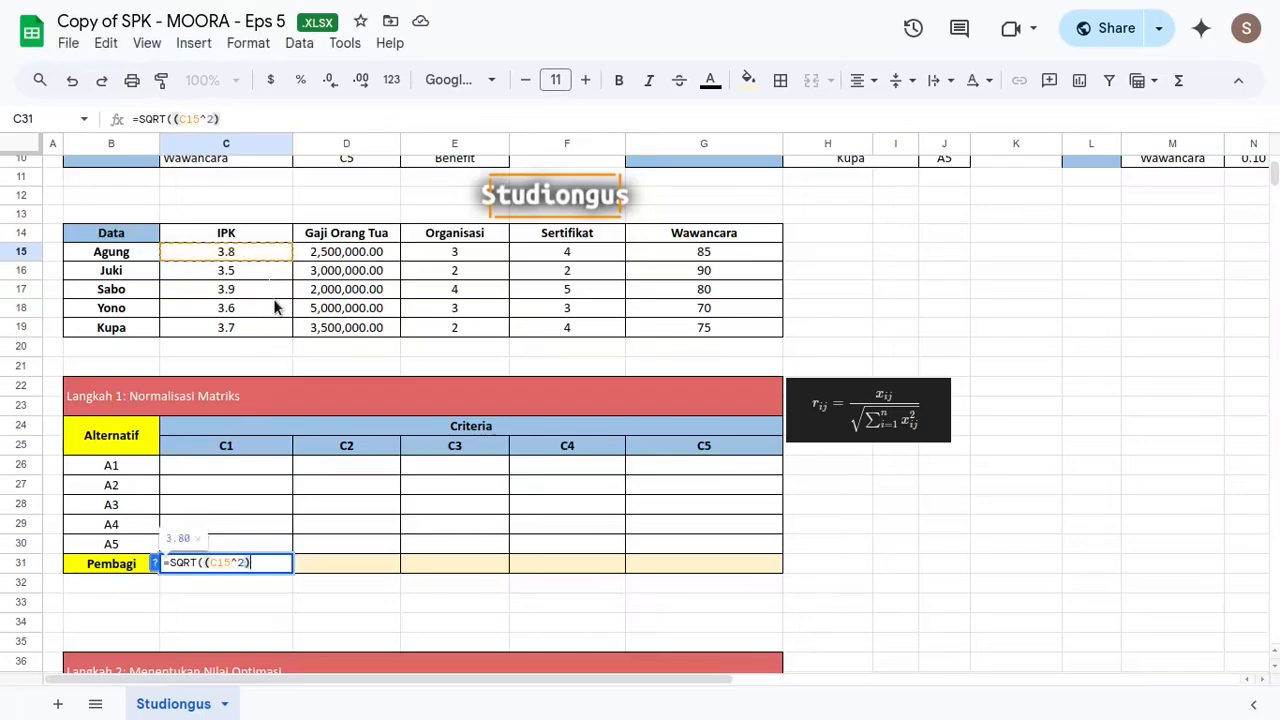
{"action": "type", "text": "+"}
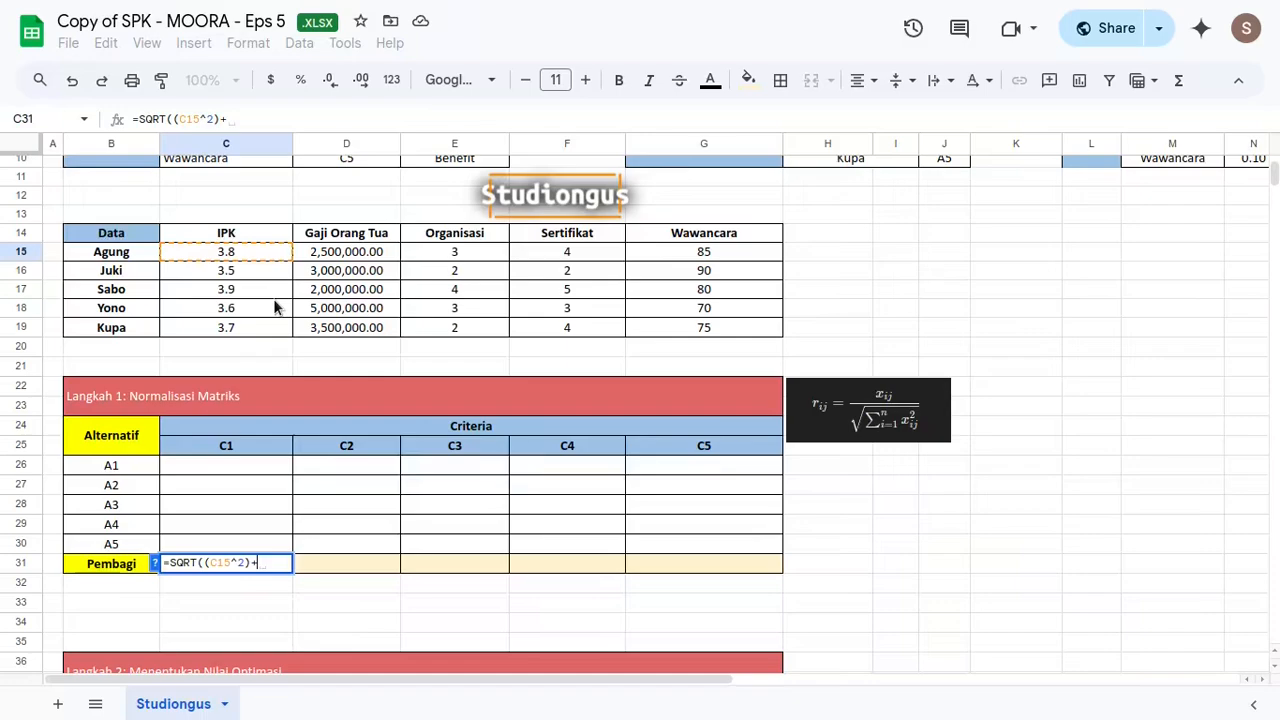
{"action": "type", "text": "("}
{"action": "left_click", "coordinate": [238, 276]}
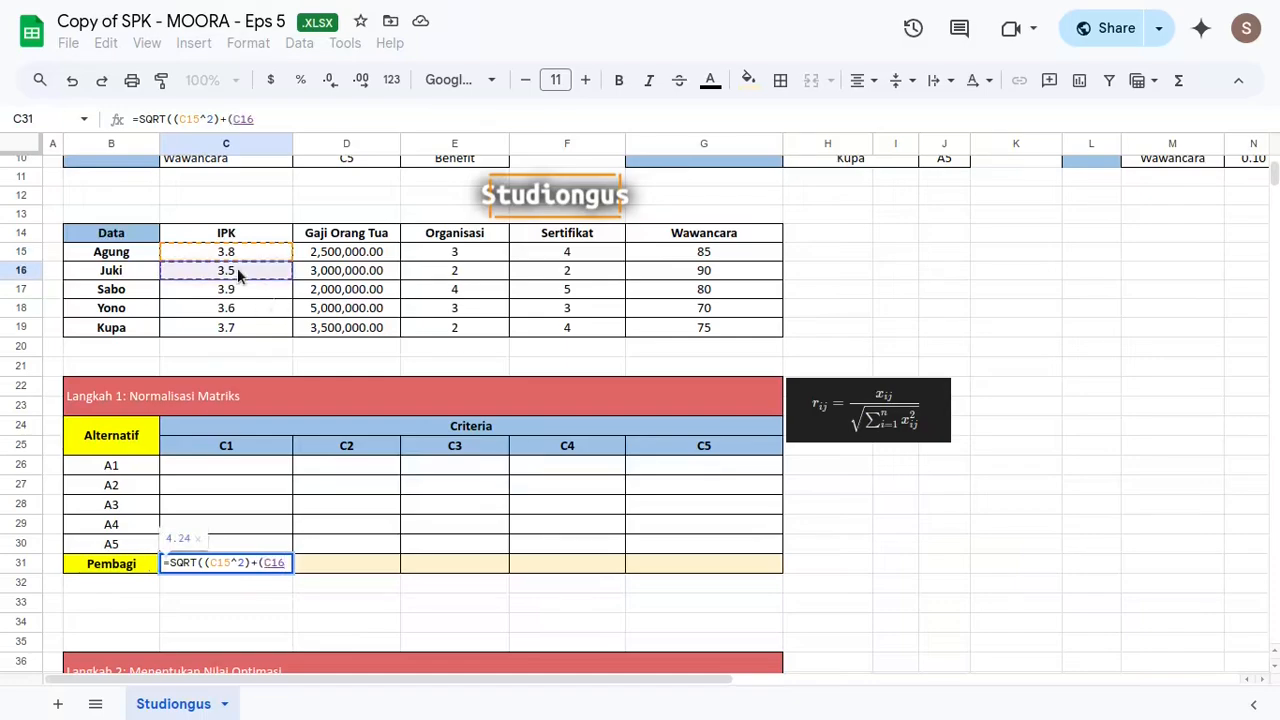
{"action": "type", "text": "^2)"}
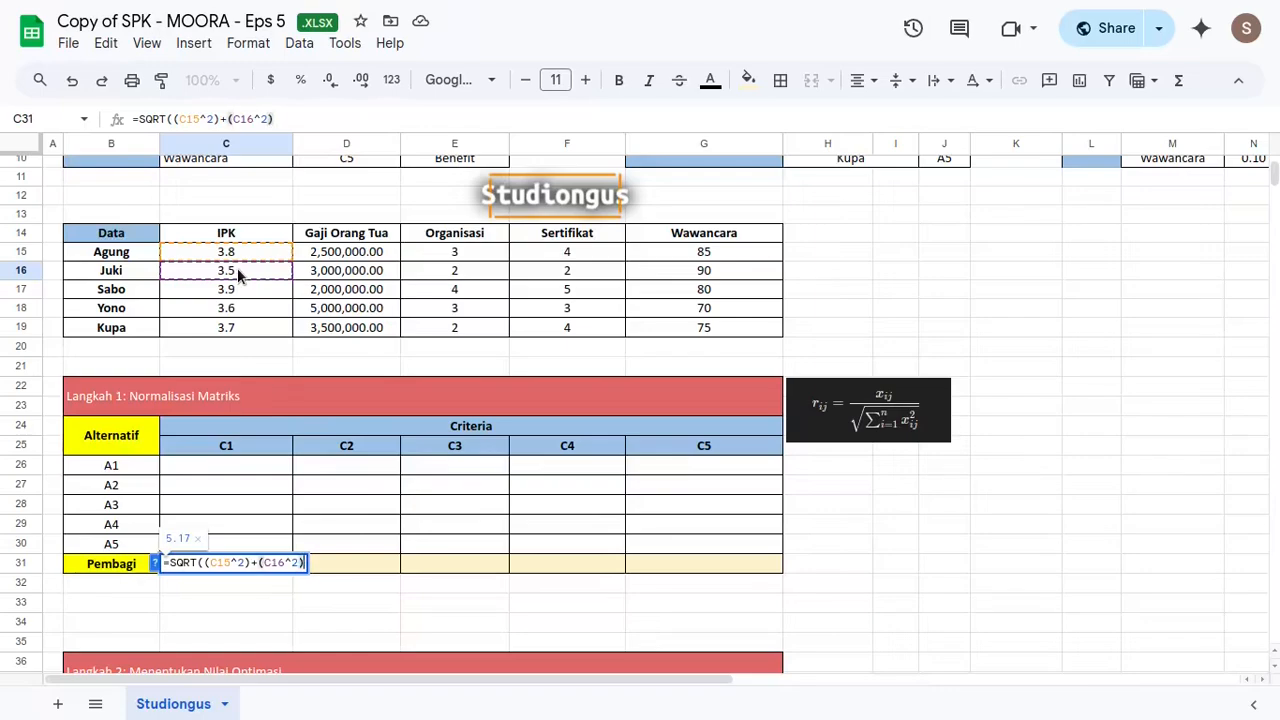
{"action": "type", "text": "+("}
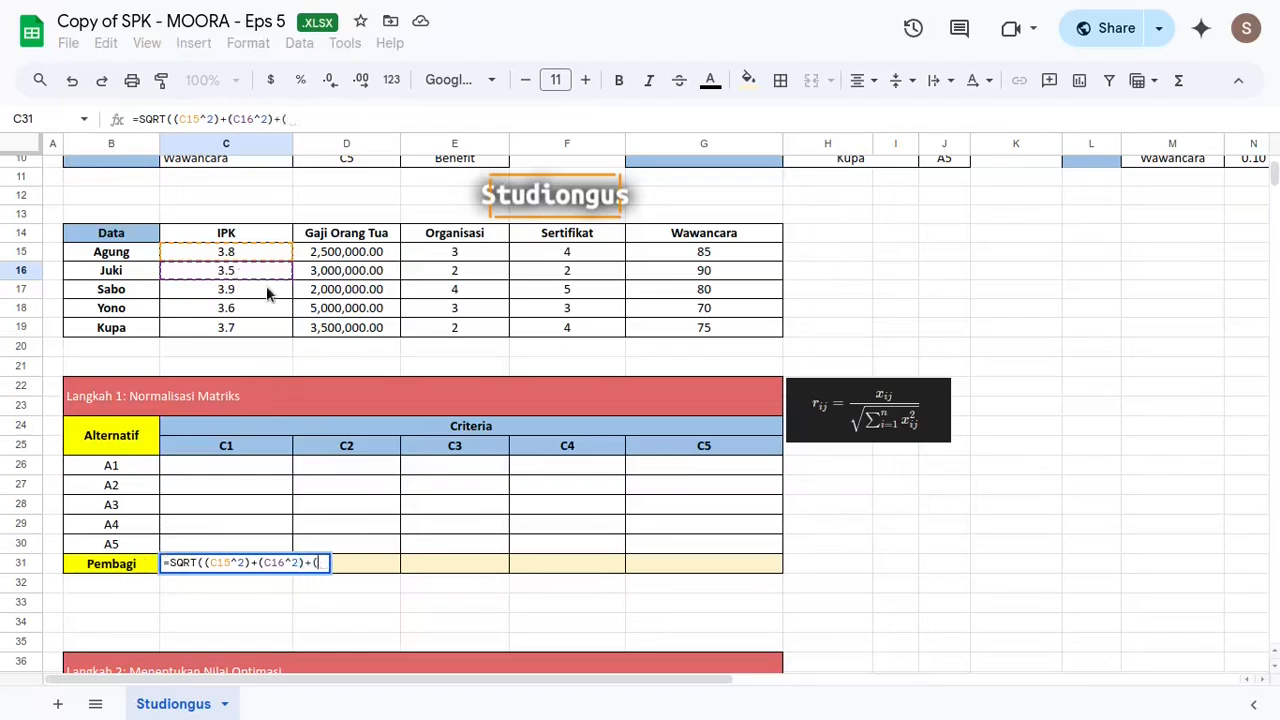
{"action": "left_click", "coordinate": [267, 285]}
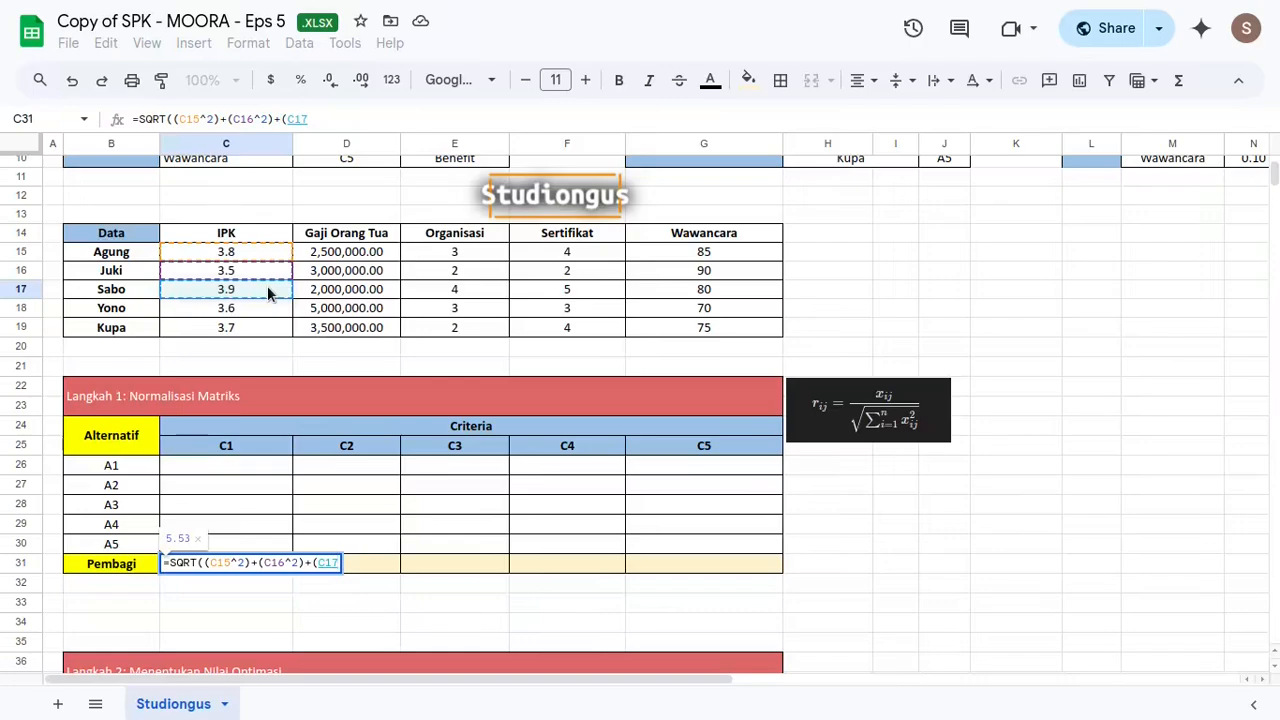
{"action": "type", "text": "^2)"}
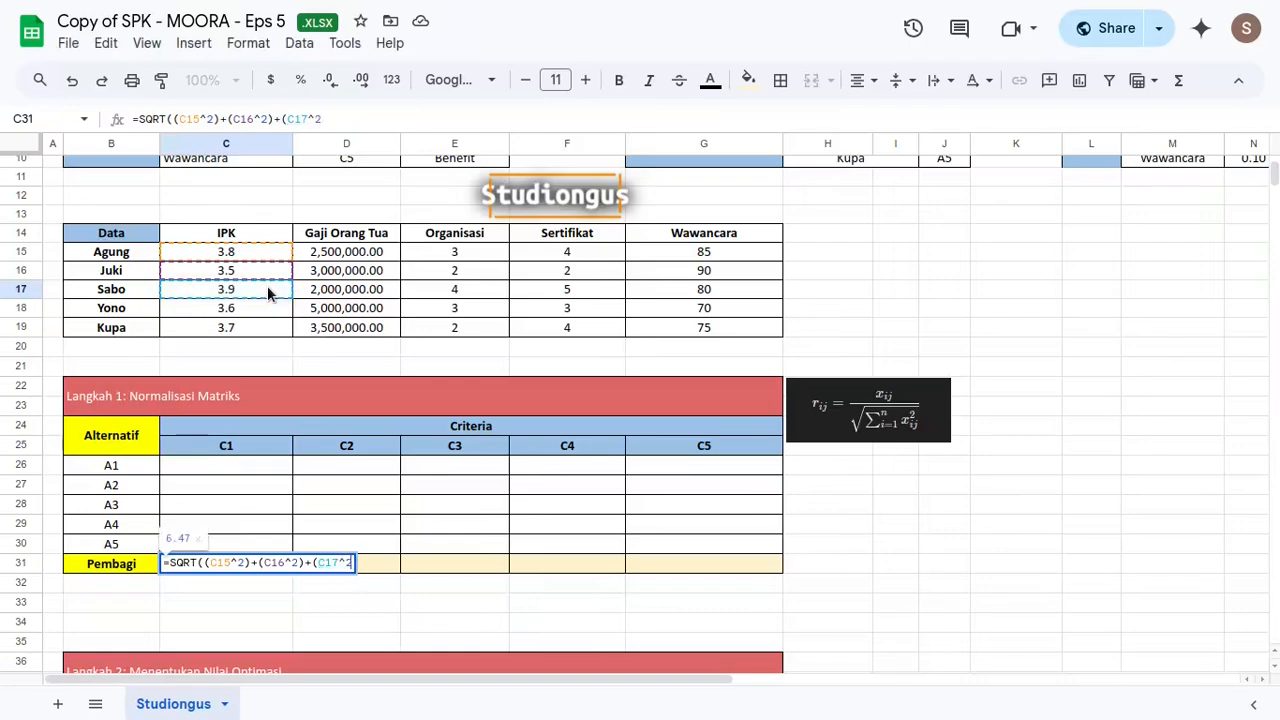
{"action": "type", "text": "+("}
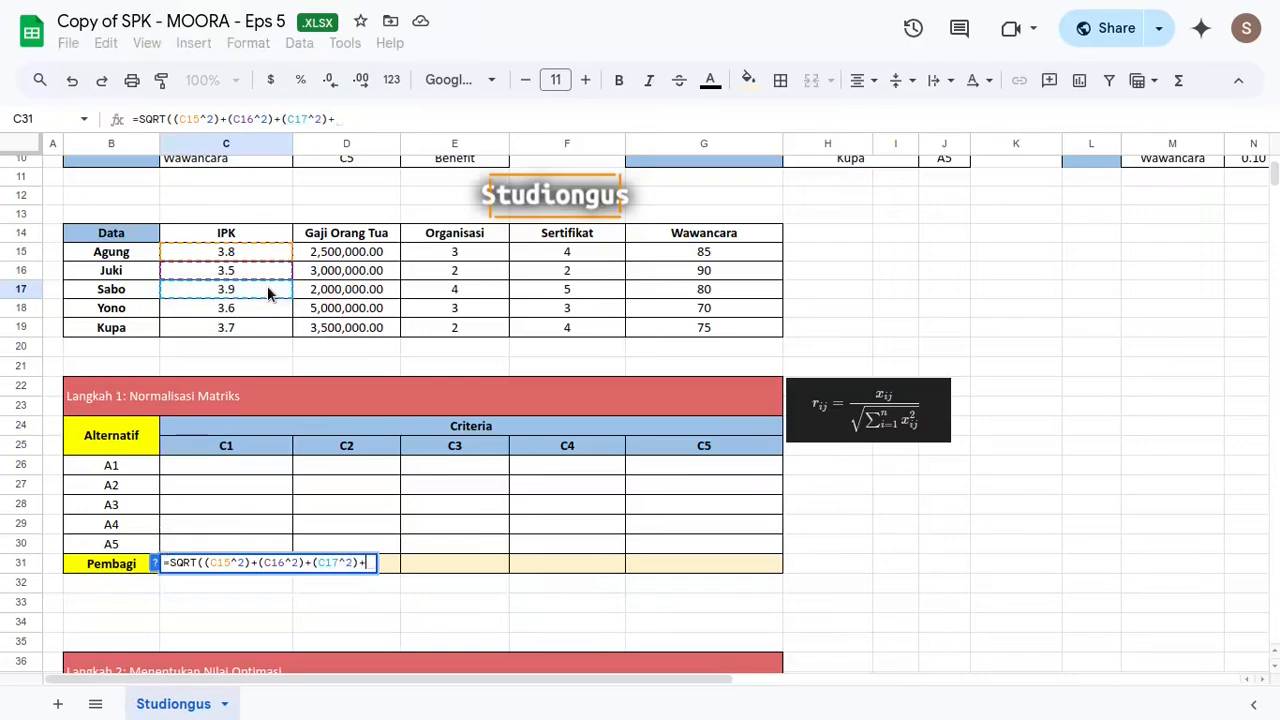
{"action": "left_click", "coordinate": [255, 308]}
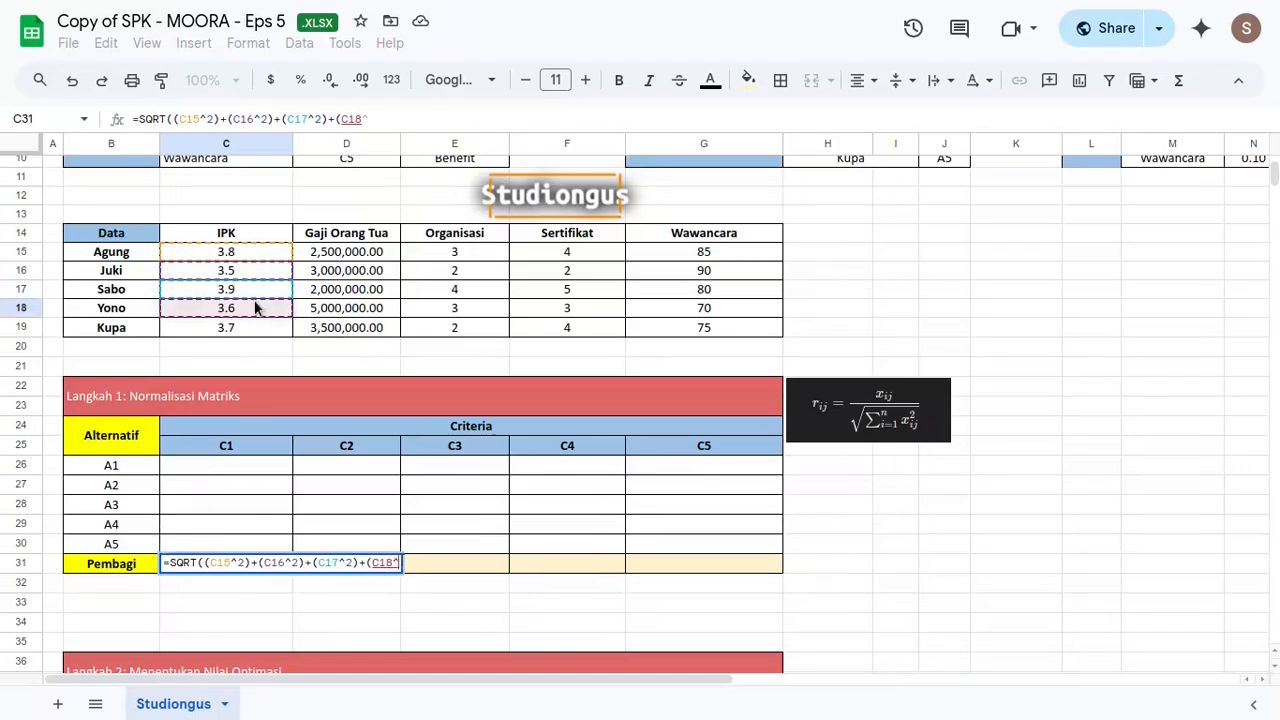
{"action": "type", "text": "^2)+("}
{"action": "left_click", "coordinate": [245, 328]}
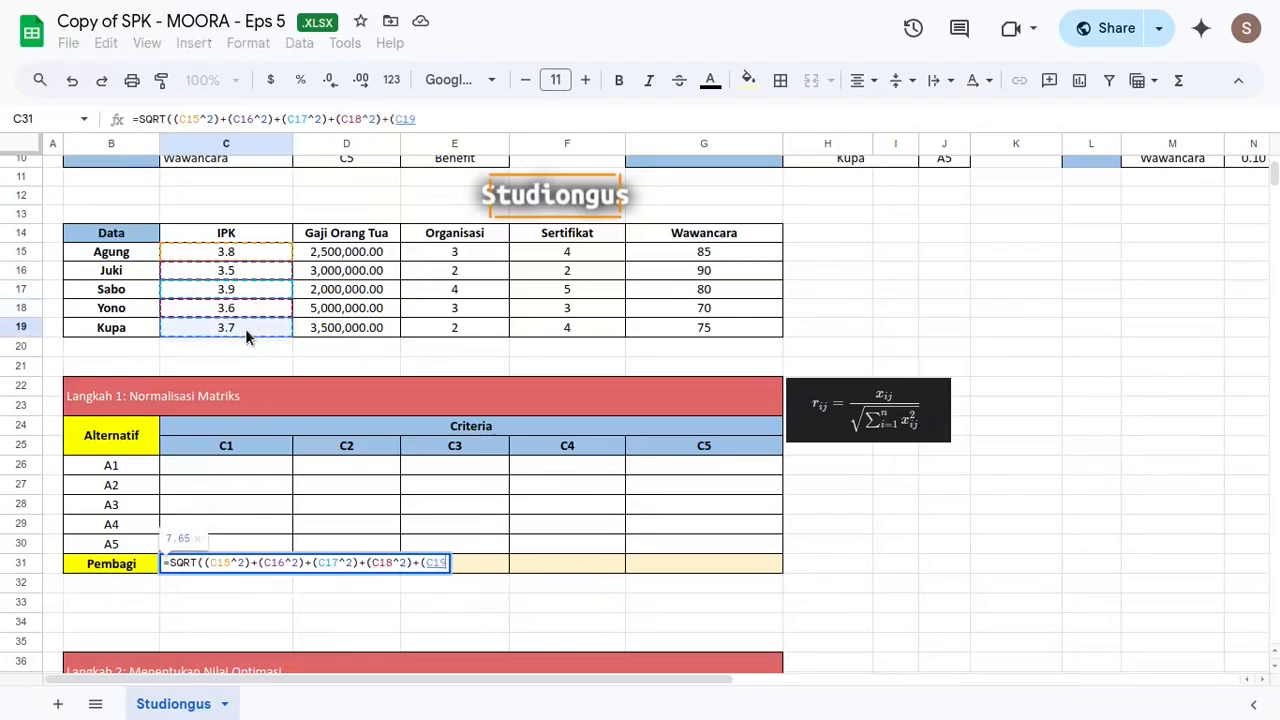
{"action": "type", "text": "^2"}
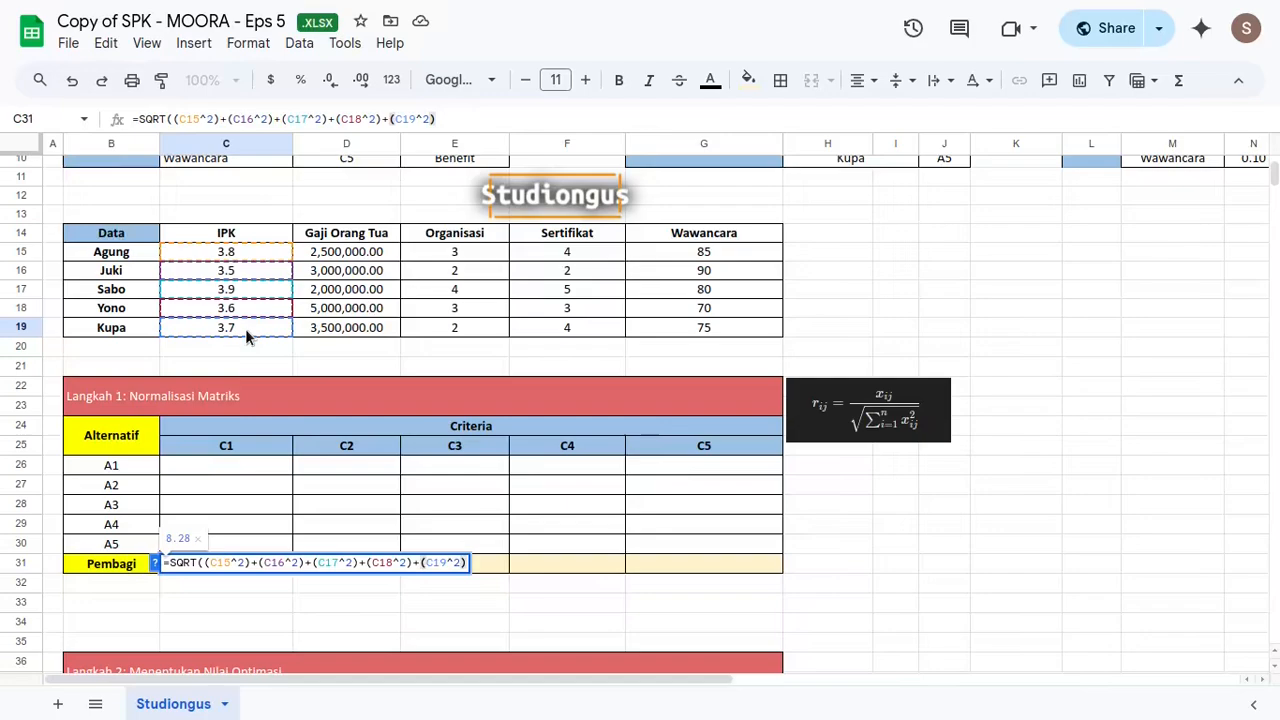
{"action": "key", "text": "Return"}
{"action": "key", "text": "Up"}
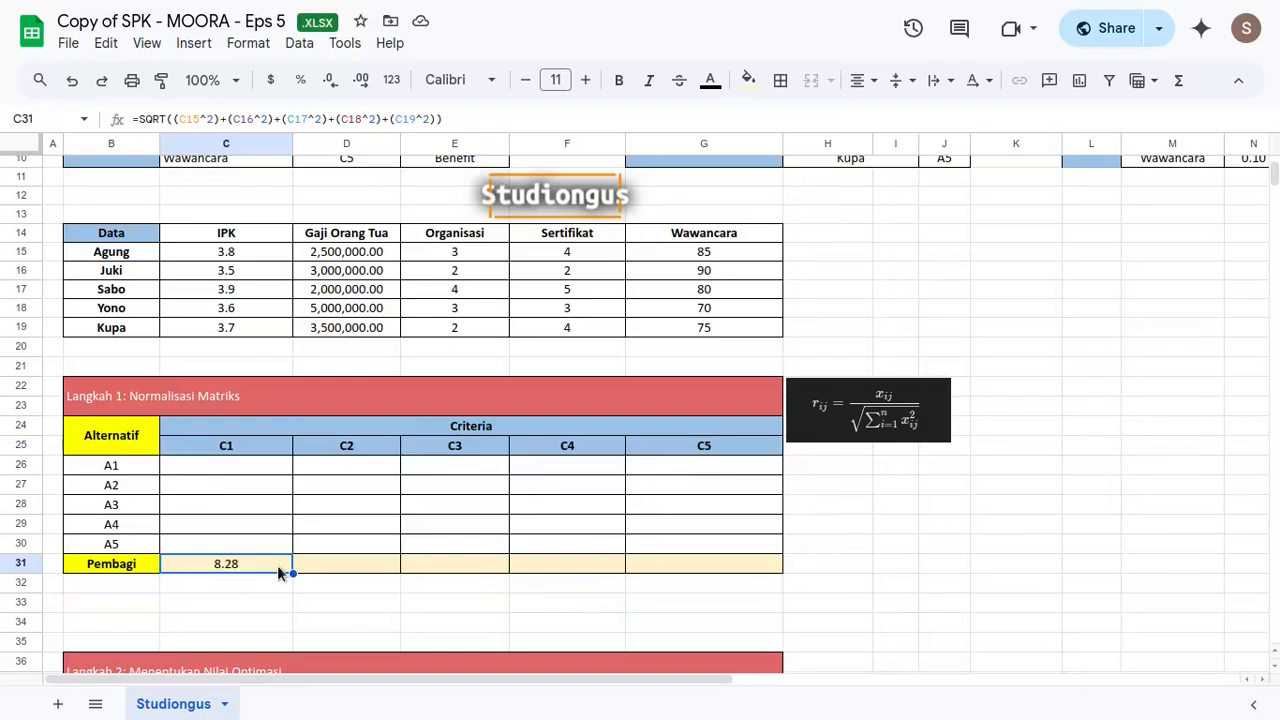
{"action": "left_click_drag", "start_coordinate": [293, 573], "coordinate": [775, 570]}
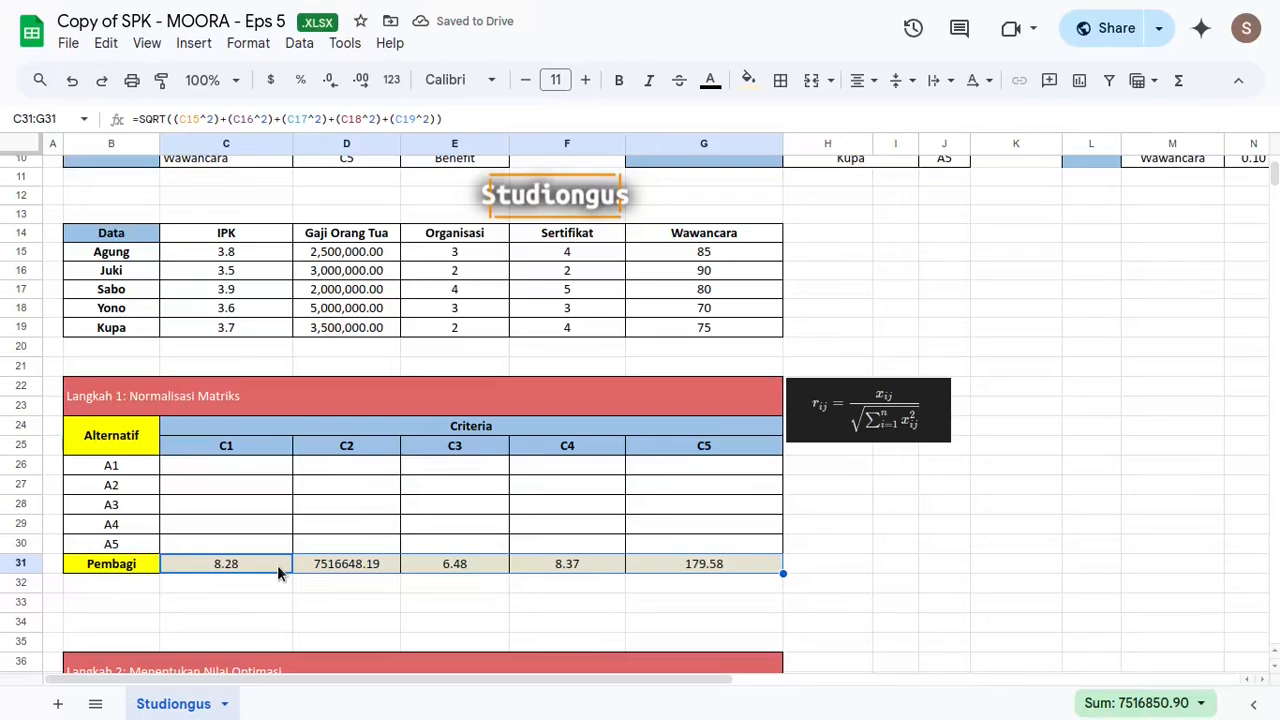
Step: Normalise alternative A1 on criterion C1 by entering =C15/C31 in cell C26
{"action": "key", "text": "Up"}
{"action": "key", "text": "Up"}
{"action": "key", "text": "Up"}
{"action": "key", "text": "Up"}
{"action": "key", "text": "Up"}
{"action": "key", "text": "Up"}
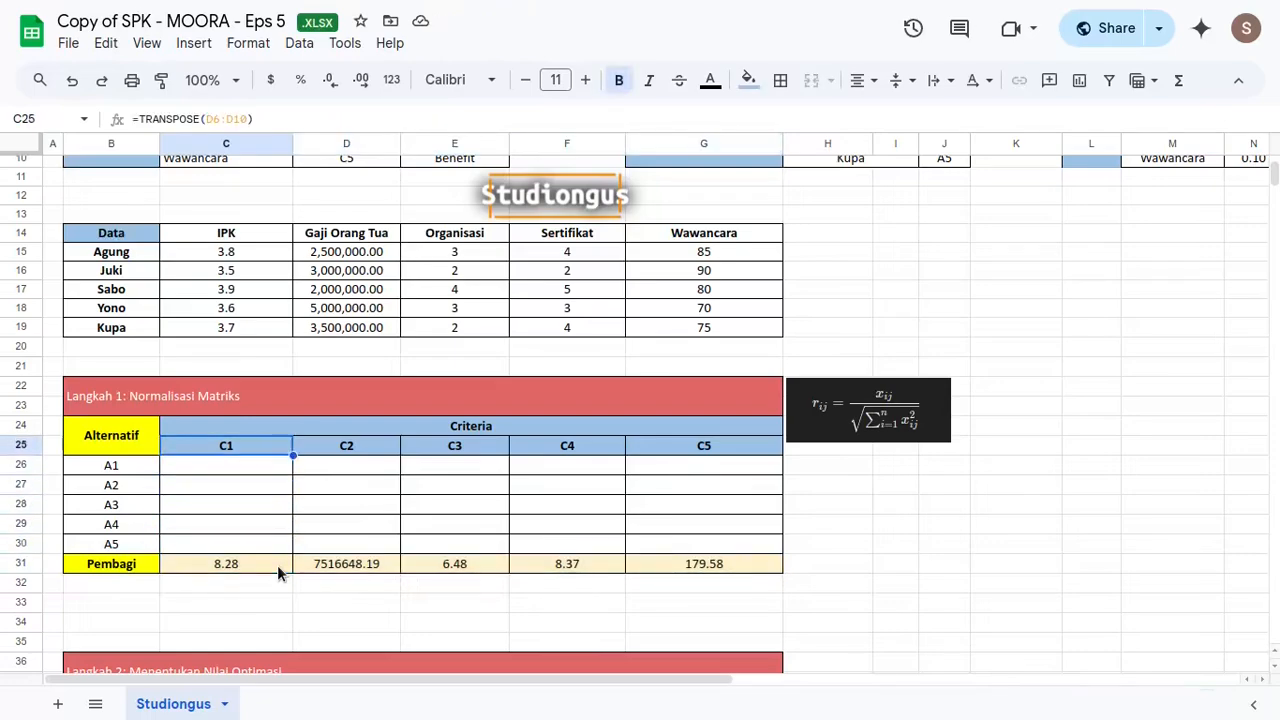
{"action": "key", "text": "Down"}
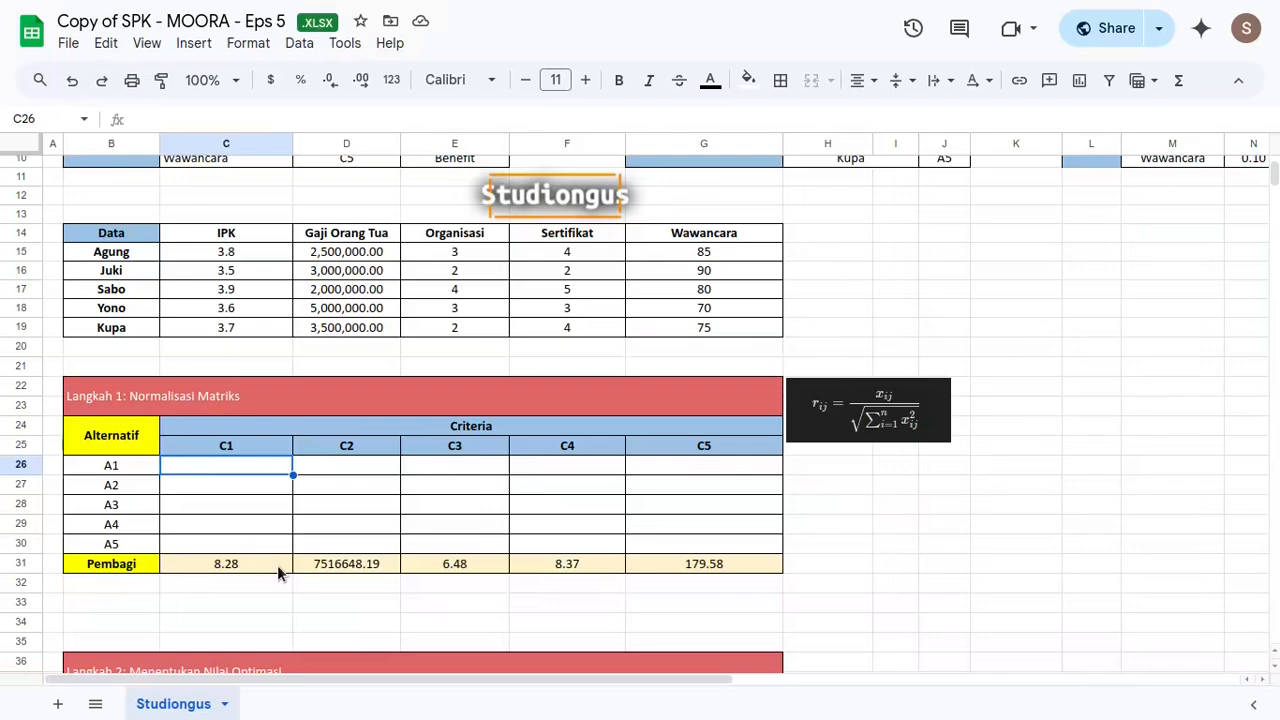
{"action": "type", "text": "="}
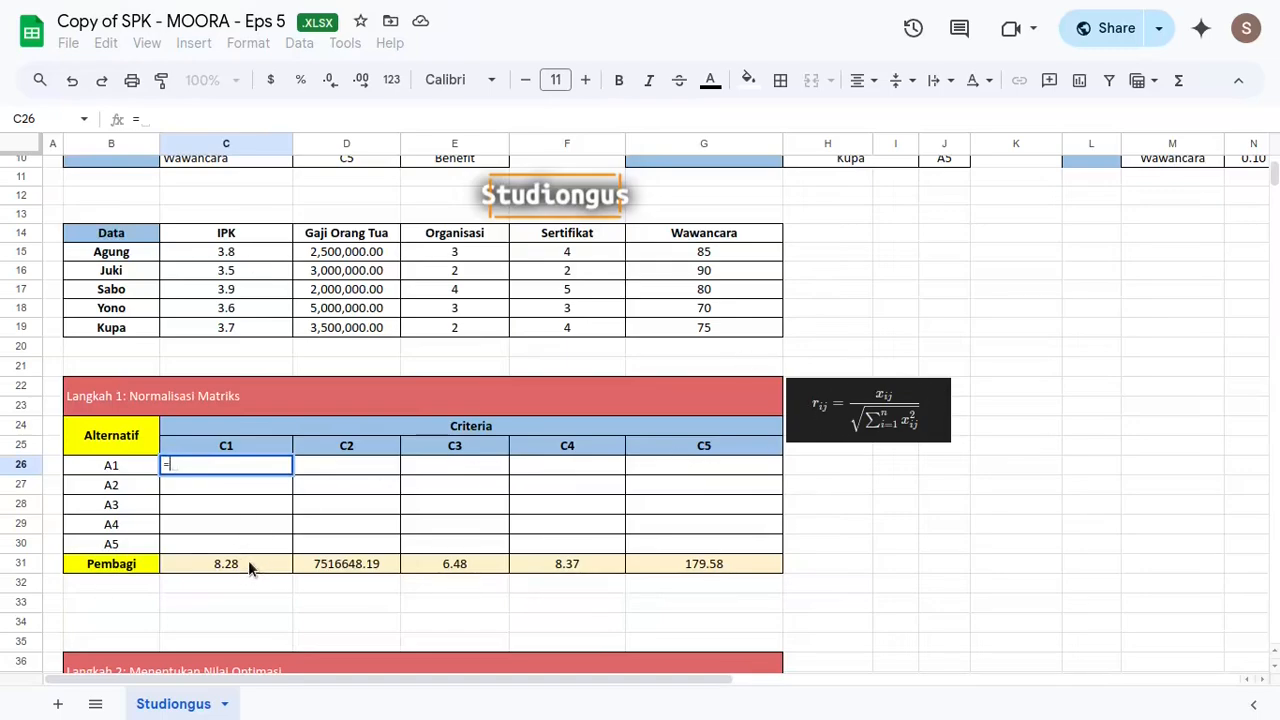
{"action": "left_click", "coordinate": [255, 256]}
{"action": "type", "text": "/"}
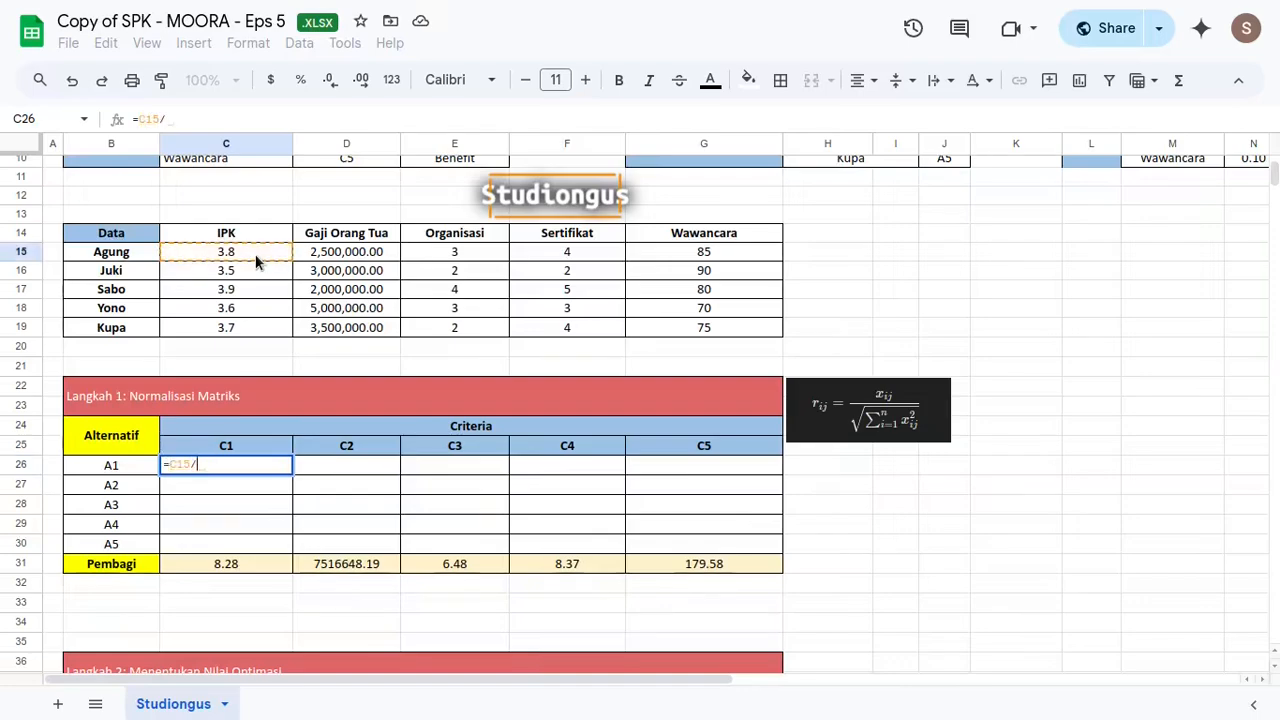
{"action": "left_click", "coordinate": [241, 566]}
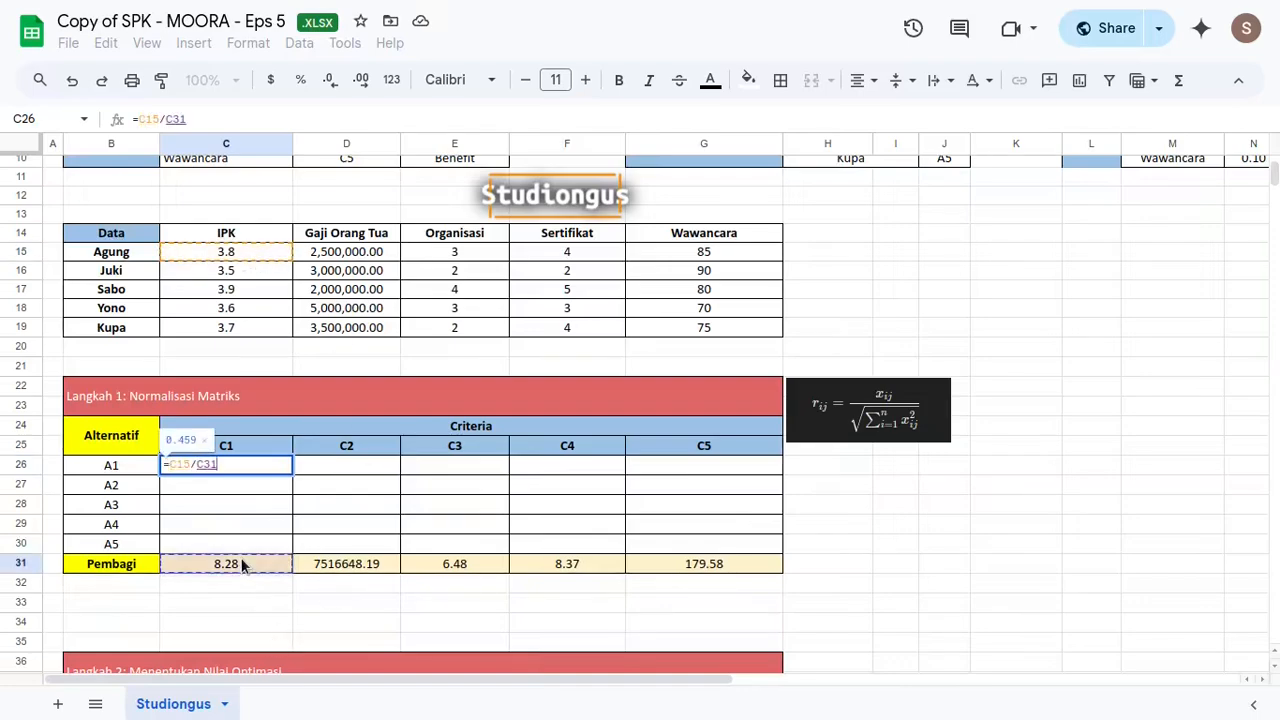
{"action": "key", "text": "Return"}
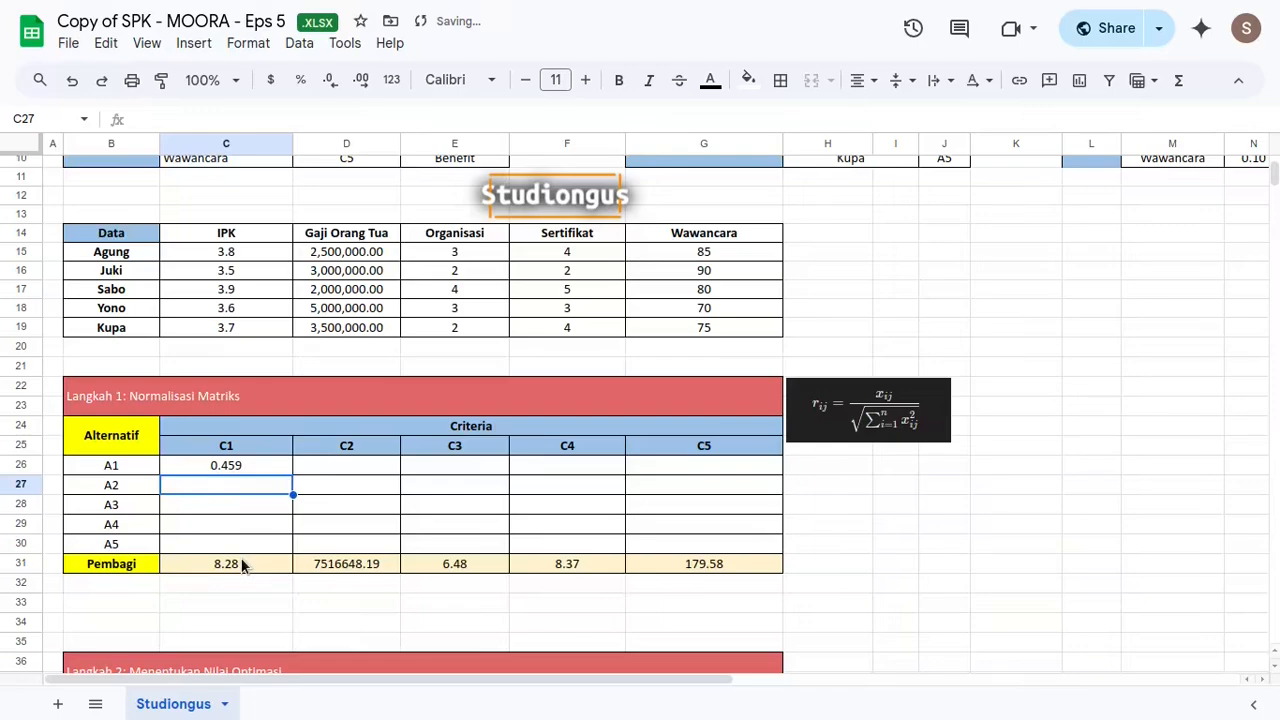
Step: Lock the row of the divisor reference in C26 so the formula reads =C15/C$31
{"action": "key", "text": "Up"}
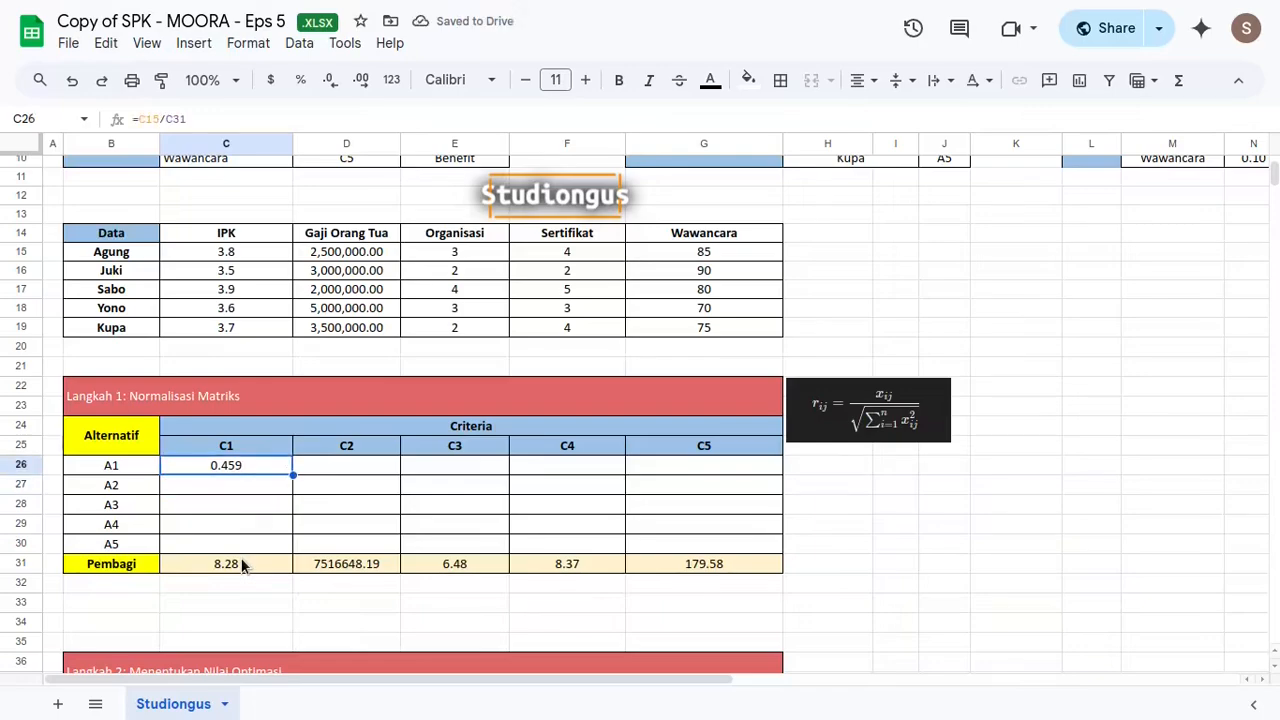
{"action": "key", "text": "F2"}
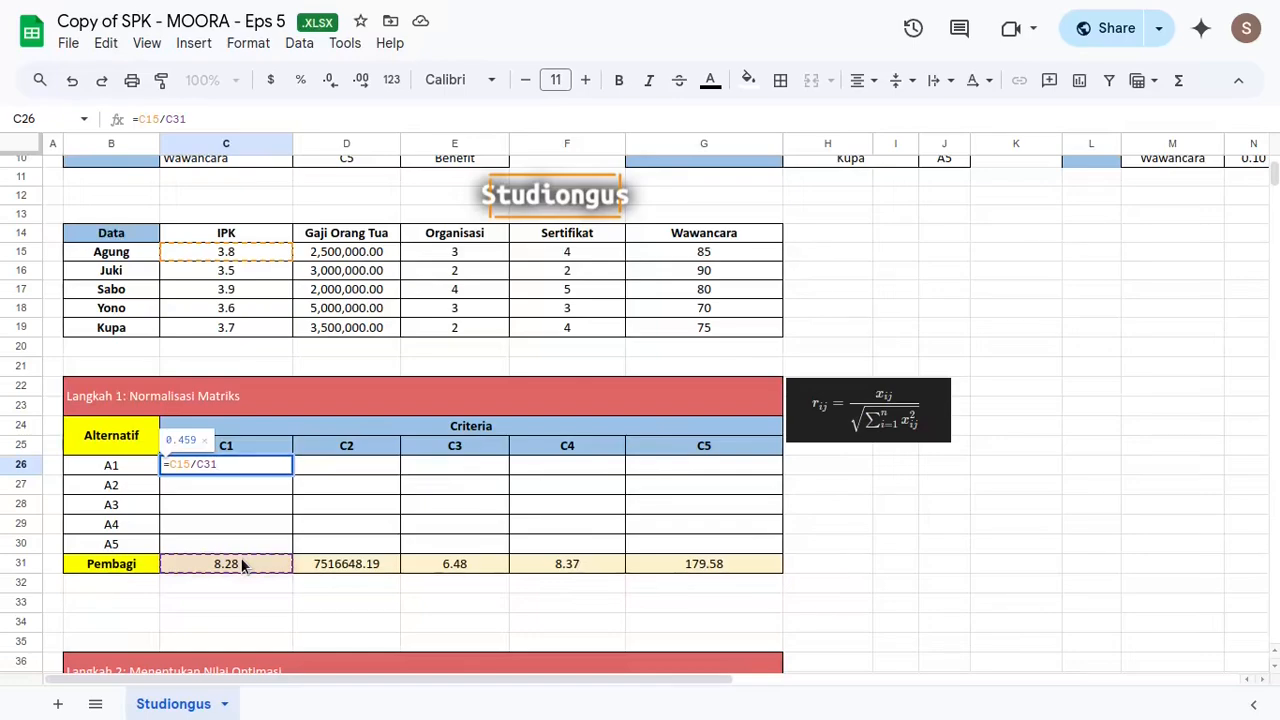
{"action": "key", "text": "F4"}
{"action": "key", "text": "F4"}
{"action": "key", "text": "Return"}
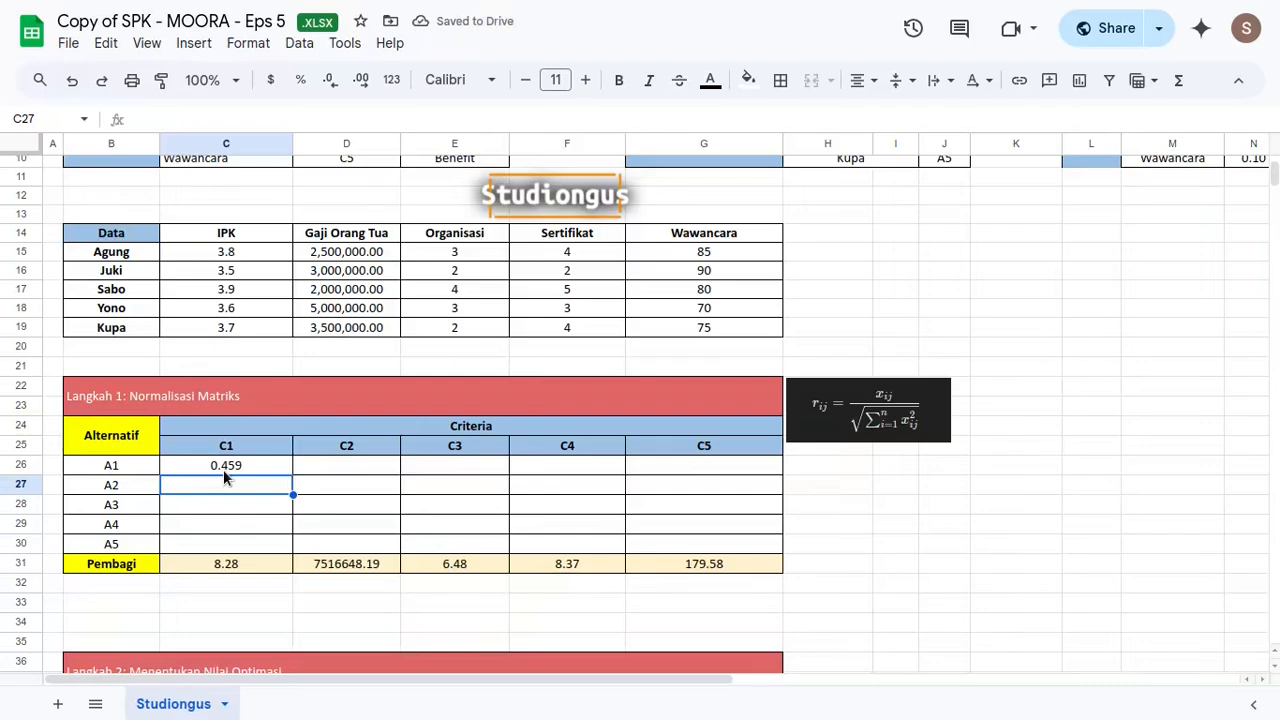
Step: Fill the normalisation formula from C26 down to C30 for alternatives A2 to A5
{"action": "left_click", "coordinate": [223, 469]}
{"action": "key", "text": "shift+Down"}
{"action": "key", "text": "shift+Down"}
{"action": "key", "text": "shift+Down"}
{"action": "key", "text": "shift+Down"}
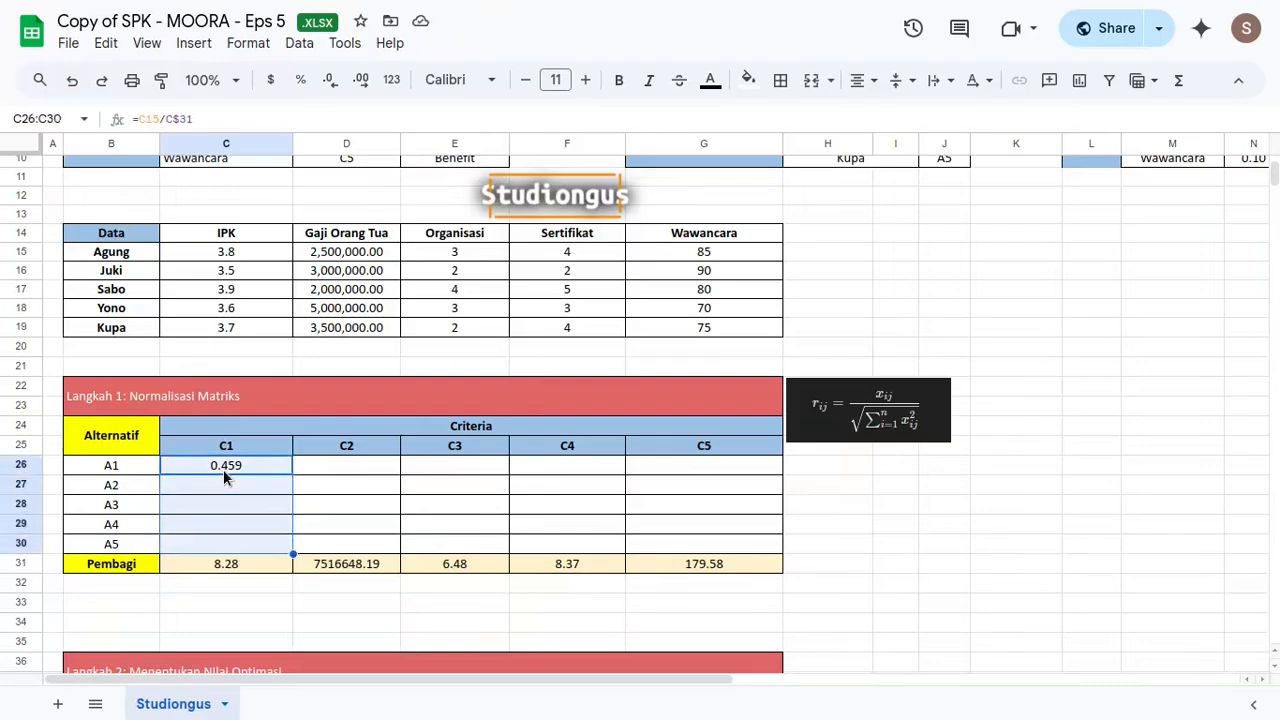
{"action": "key", "text": "ctrl+d"}
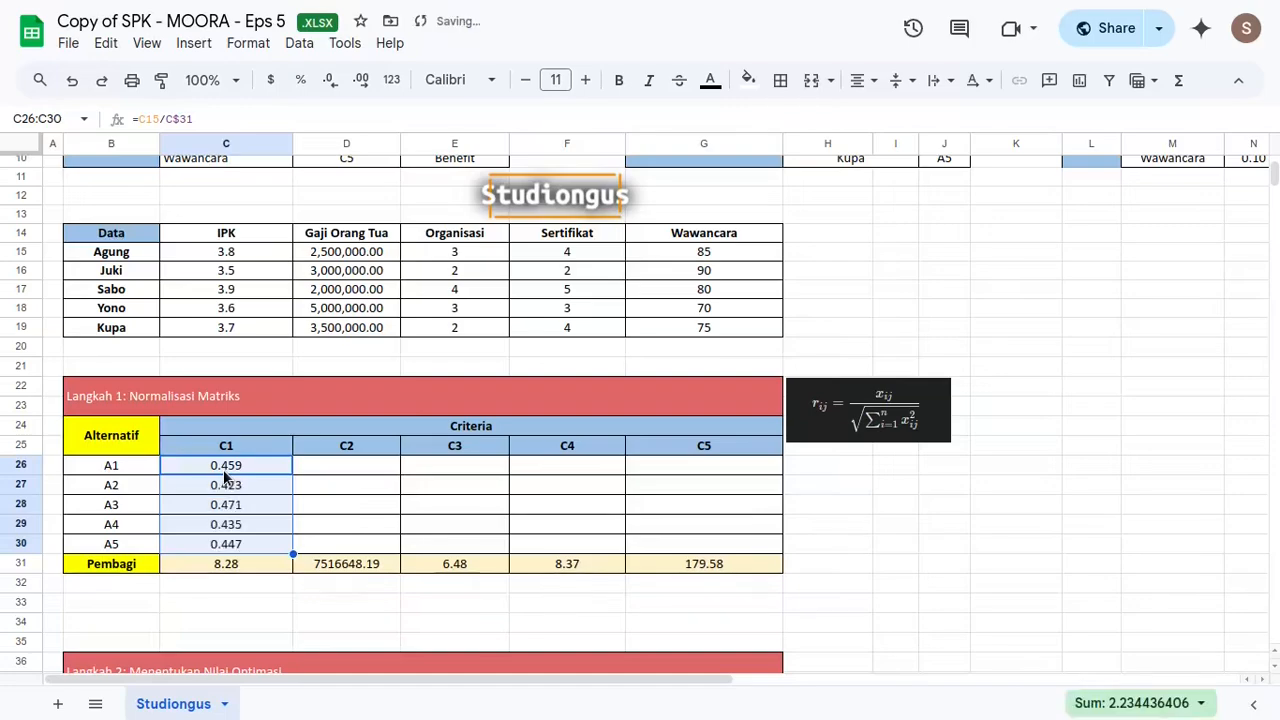
Step: Extend the normalisation formulas of column C across to column G, covering criteria C2 to C5 in rows 26 to 30
{"action": "key", "text": "shift+Right"}
{"action": "key", "text": "shift+Right"}
{"action": "key", "text": "shift+Right"}
{"action": "key", "text": "shift+Right"}
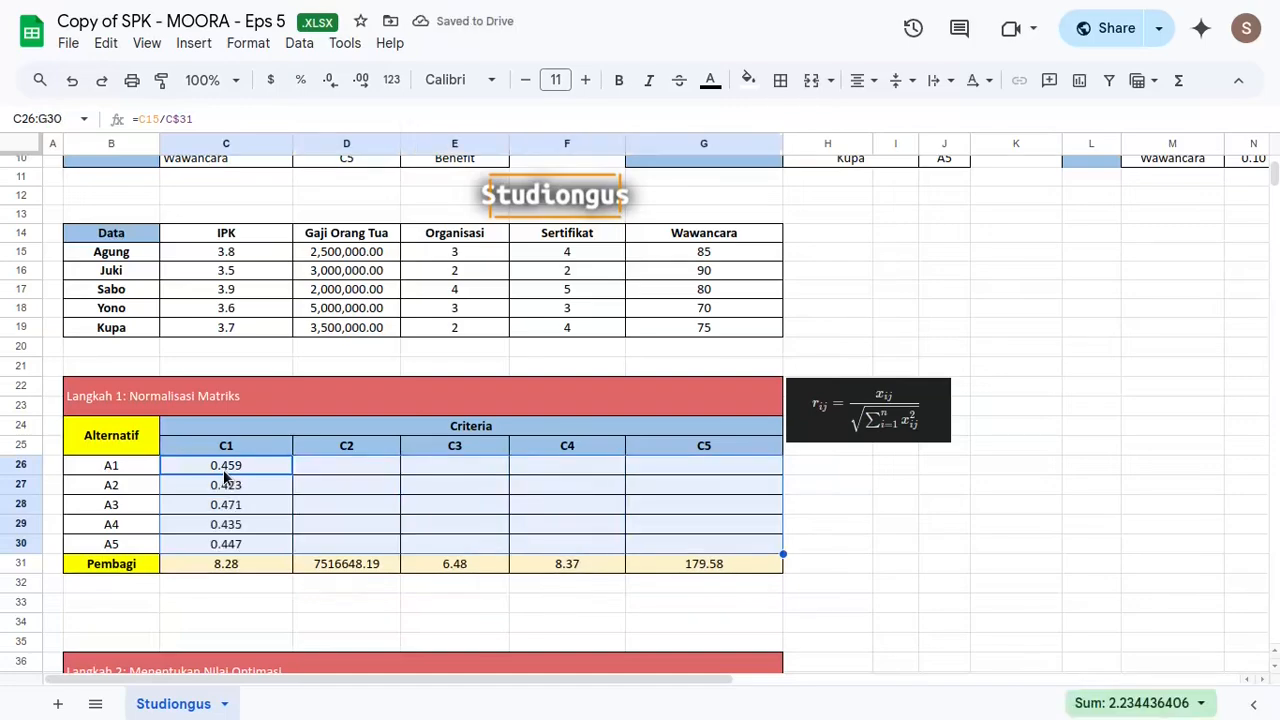
{"action": "key", "text": "ctrl+r"}
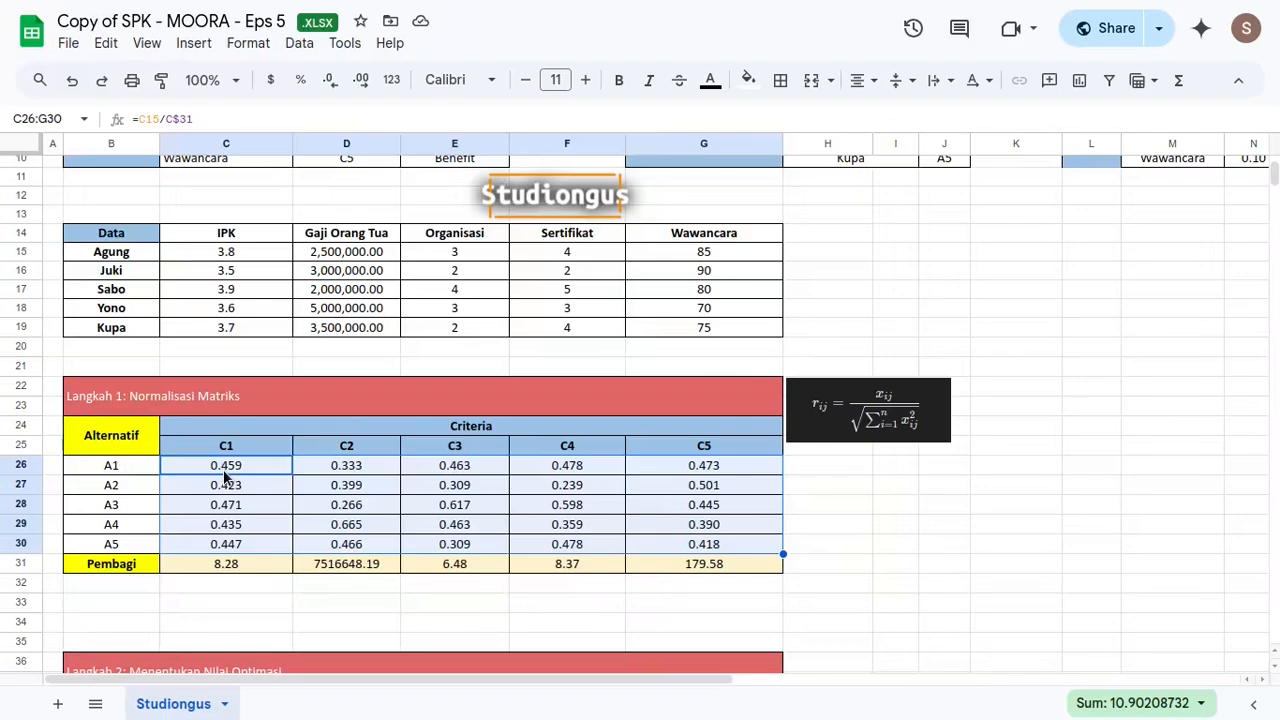
Step: Examine the Langkah 2: Menentukan Nilai Optimasi tables in B36:H54 together with their formula image
{"action": "scroll", "coordinate": [505, 457], "scroll_direction": "down", "scroll_amount": 4}
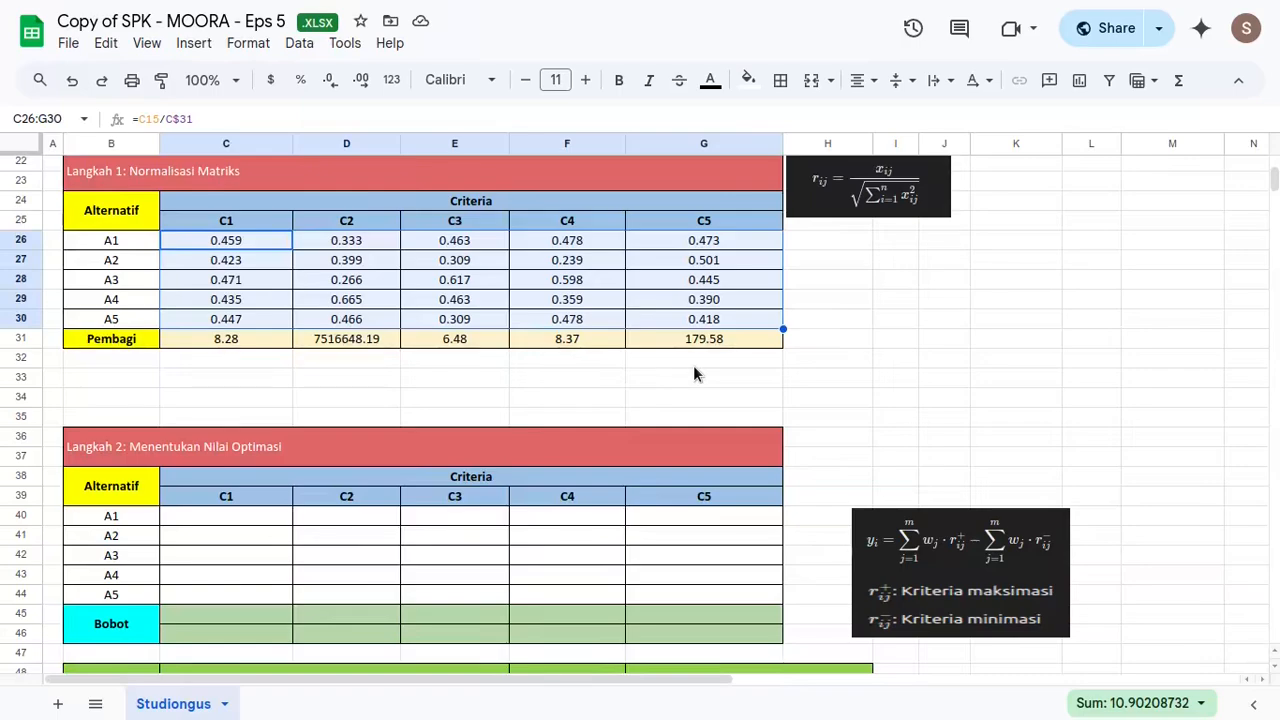
{"action": "scroll", "coordinate": [680, 371], "scroll_direction": "down", "scroll_amount": 3}
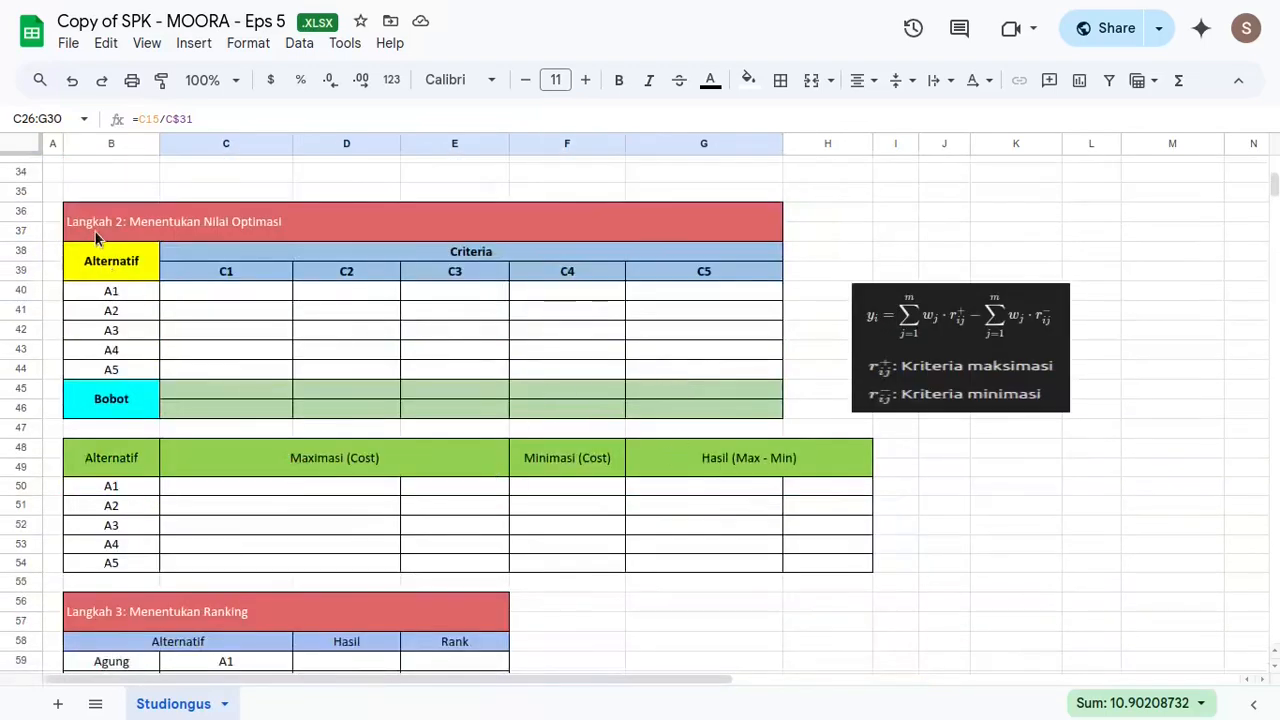
{"action": "left_click", "coordinate": [953, 328]}
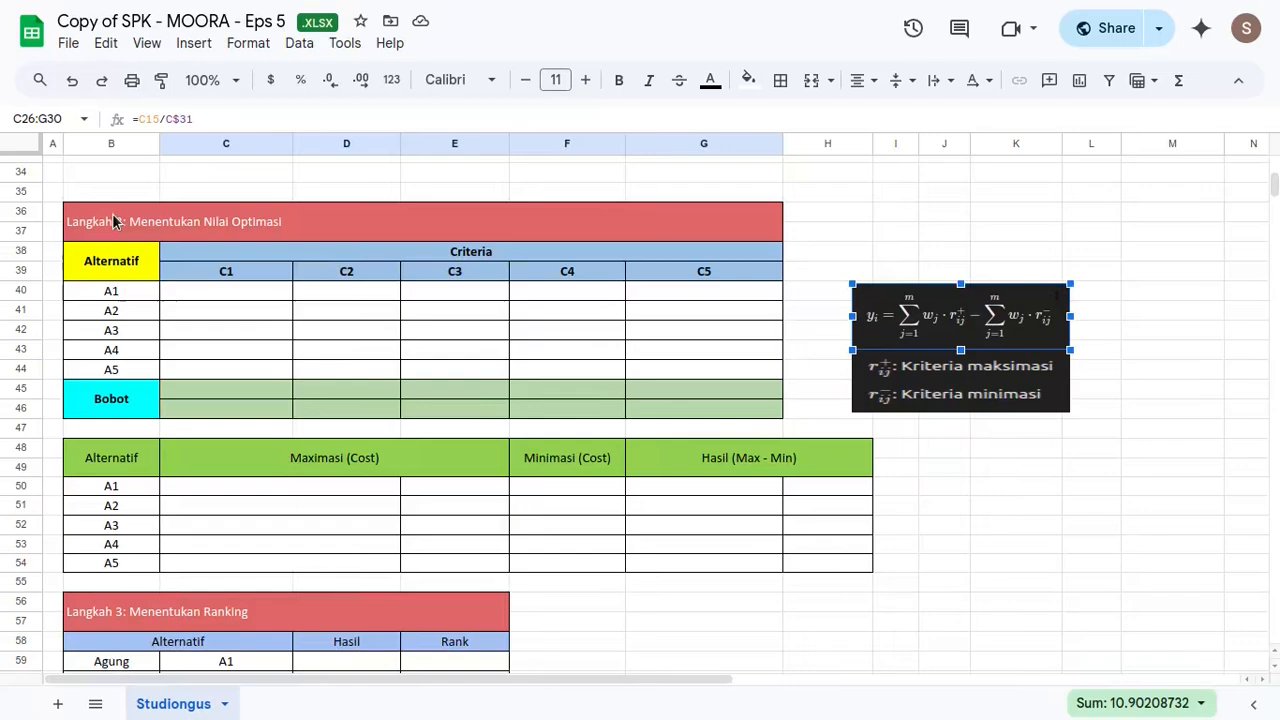
{"action": "left_click_drag", "start_coordinate": [113, 221], "coordinate": [810, 553]}
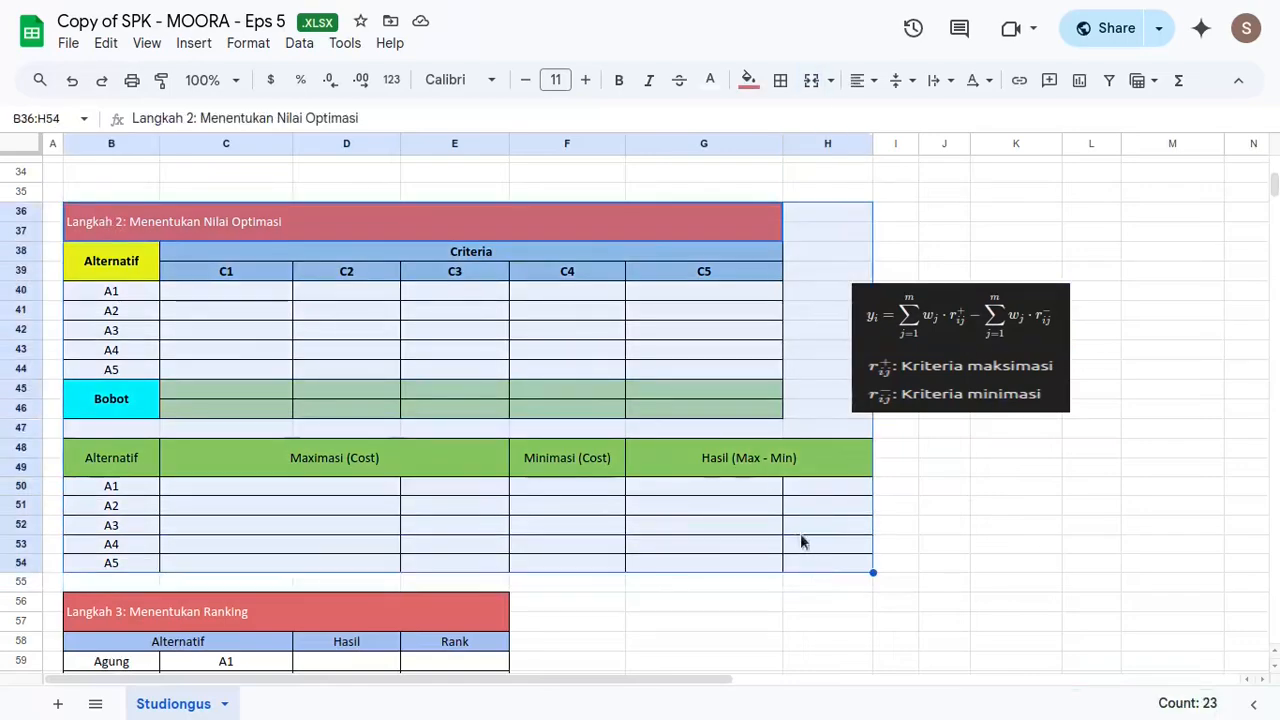
Step: Transpose the criteria weights N6:N10 into the lower Bobot row starting at C46
{"action": "left_click", "coordinate": [537, 233]}
{"action": "left_click", "coordinate": [190, 291]}
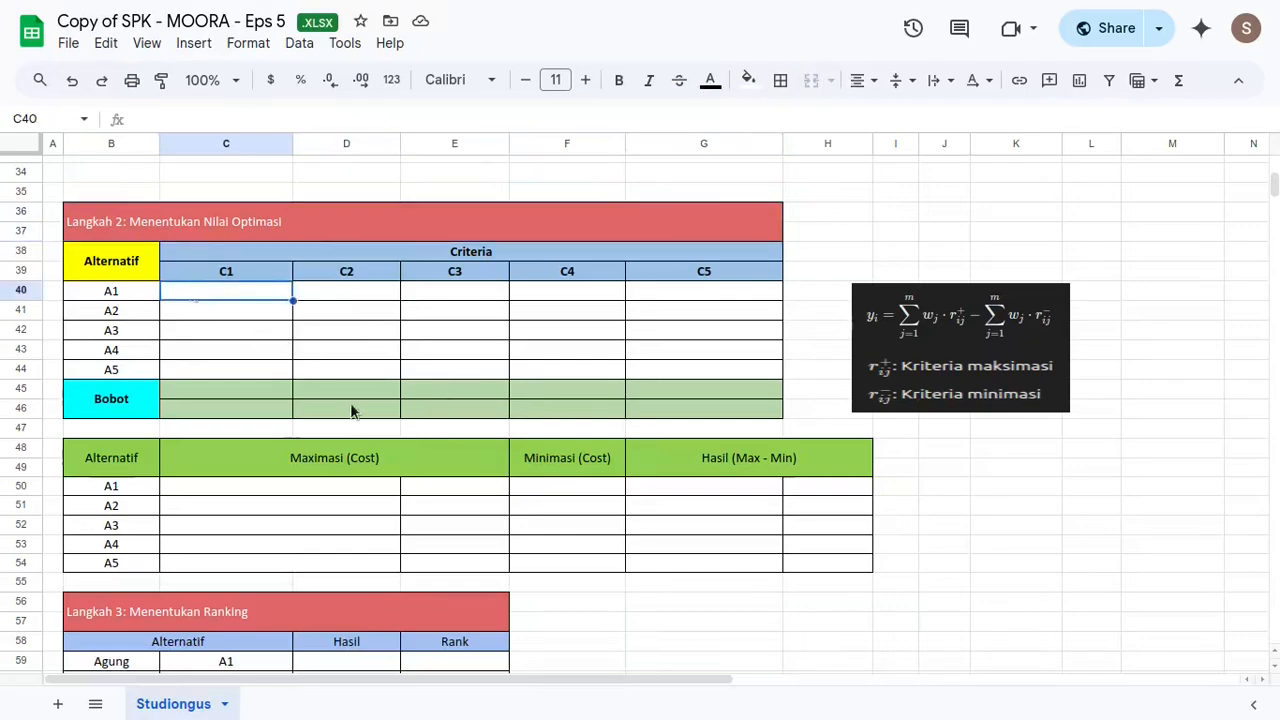
{"action": "left_click", "coordinate": [231, 392]}
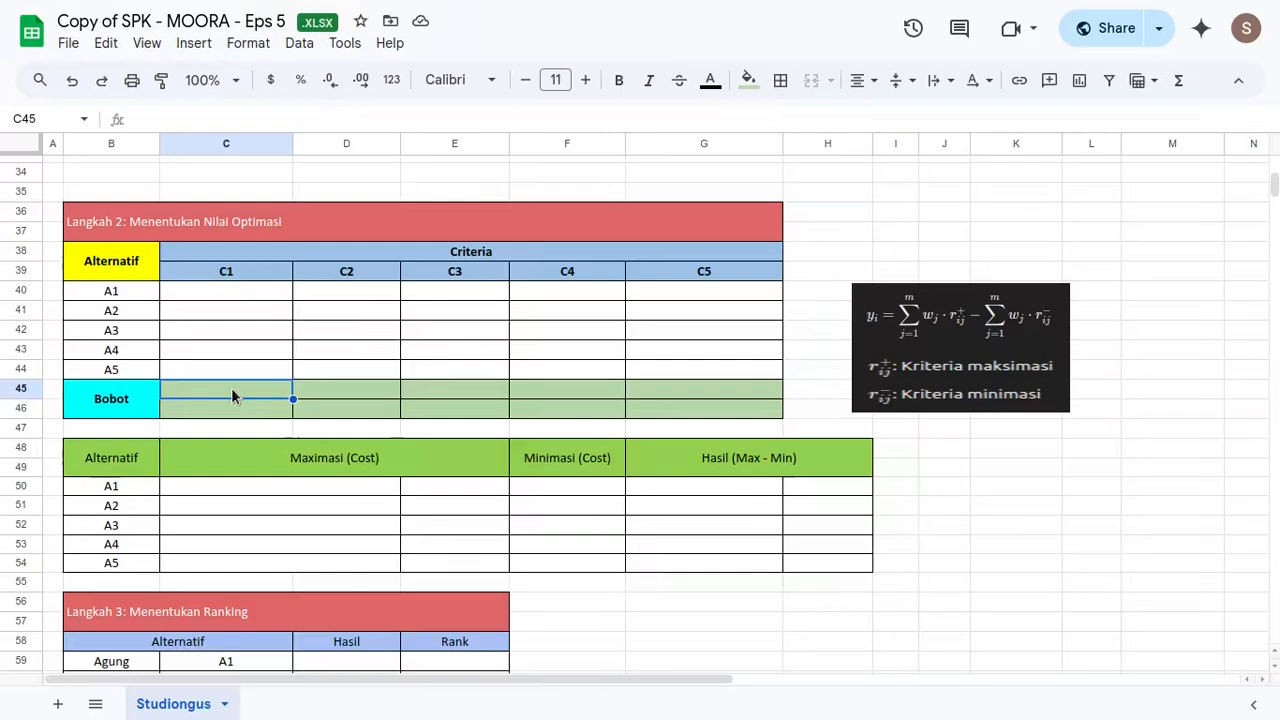
{"action": "key", "text": "Down"}
{"action": "type", "text": "=transpo"}
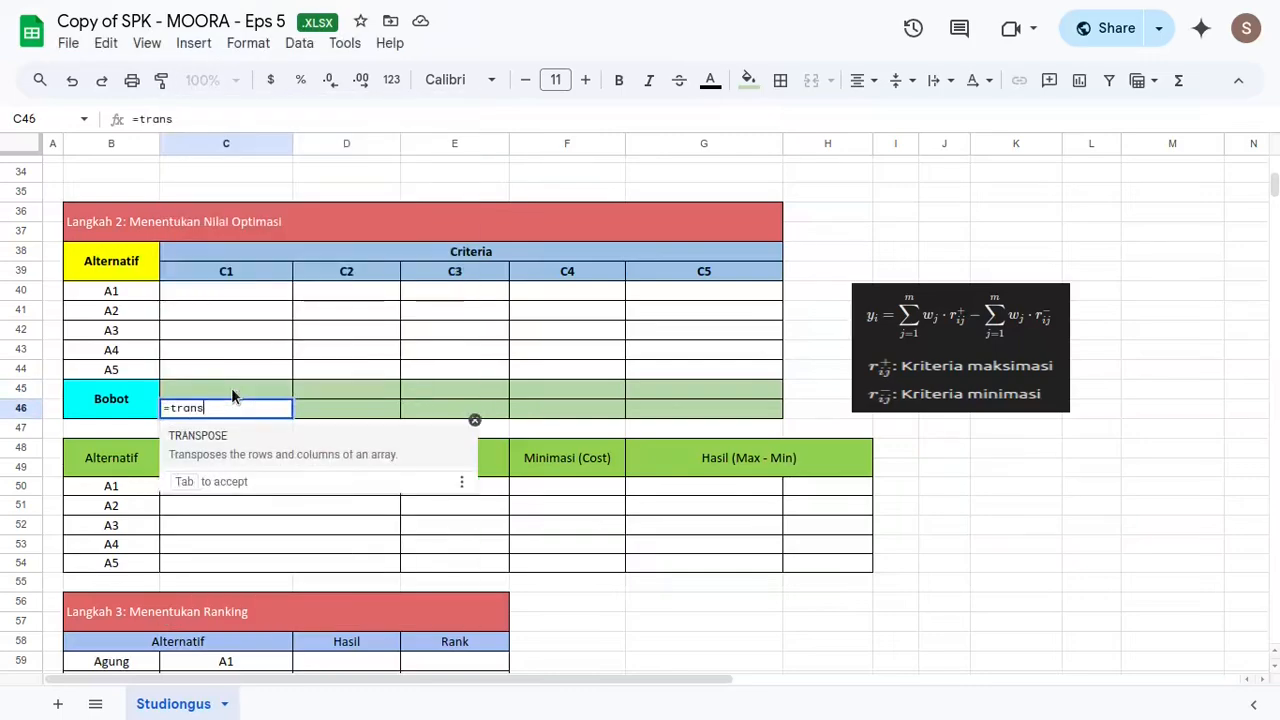
{"action": "key", "text": "Tab"}
{"action": "scroll", "coordinate": [491, 451], "scroll_direction": "up", "scroll_amount": 10}
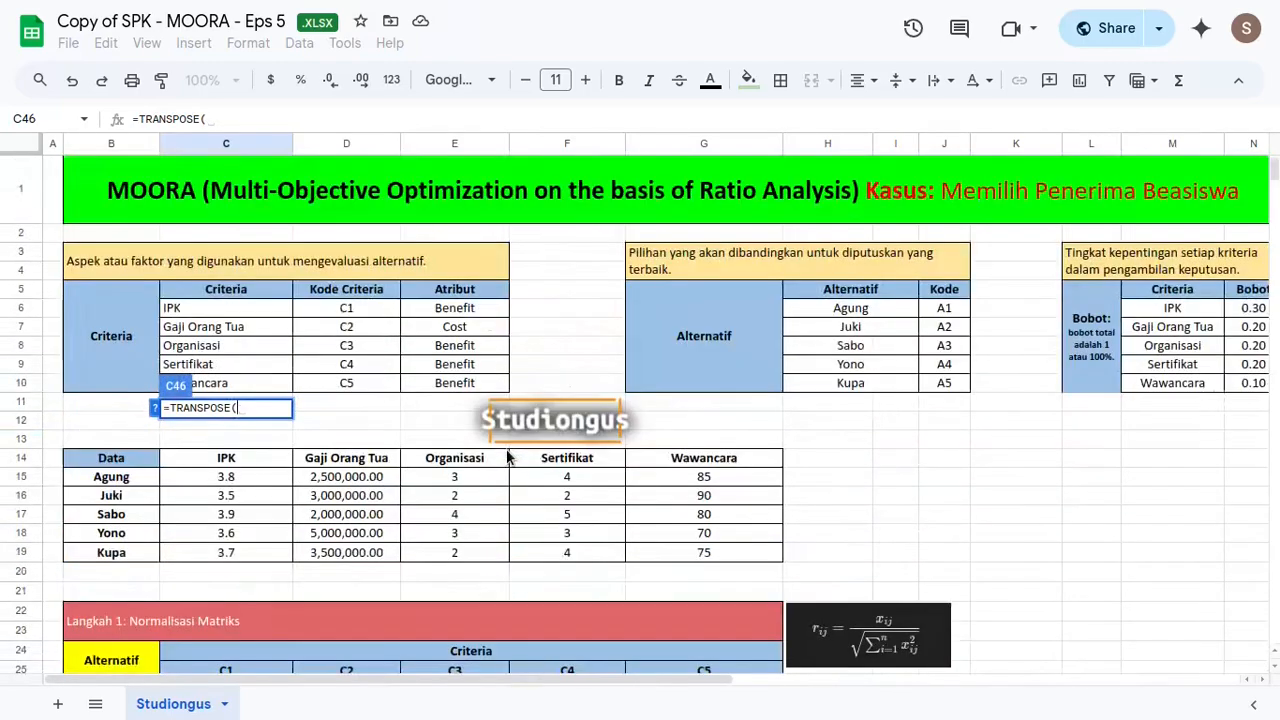
{"action": "left_click_drag", "start_coordinate": [1237, 308], "coordinate": [1246, 385]}
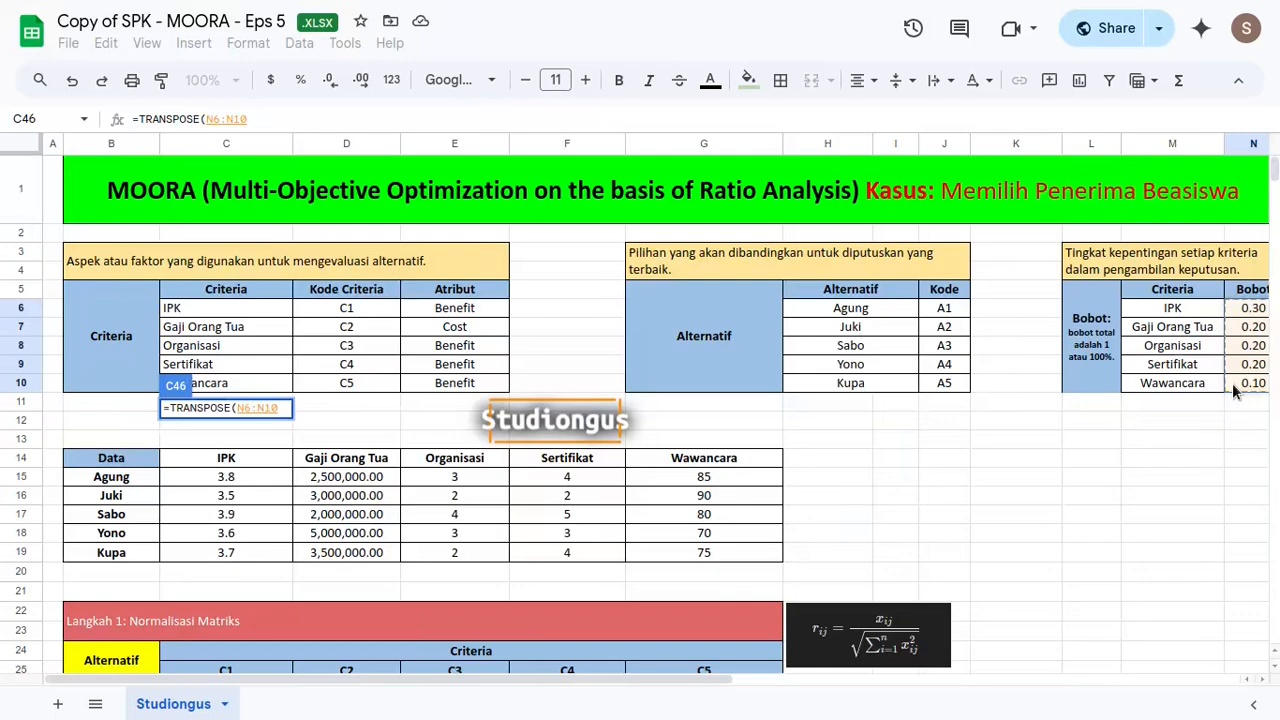
{"action": "key", "text": "Return"}
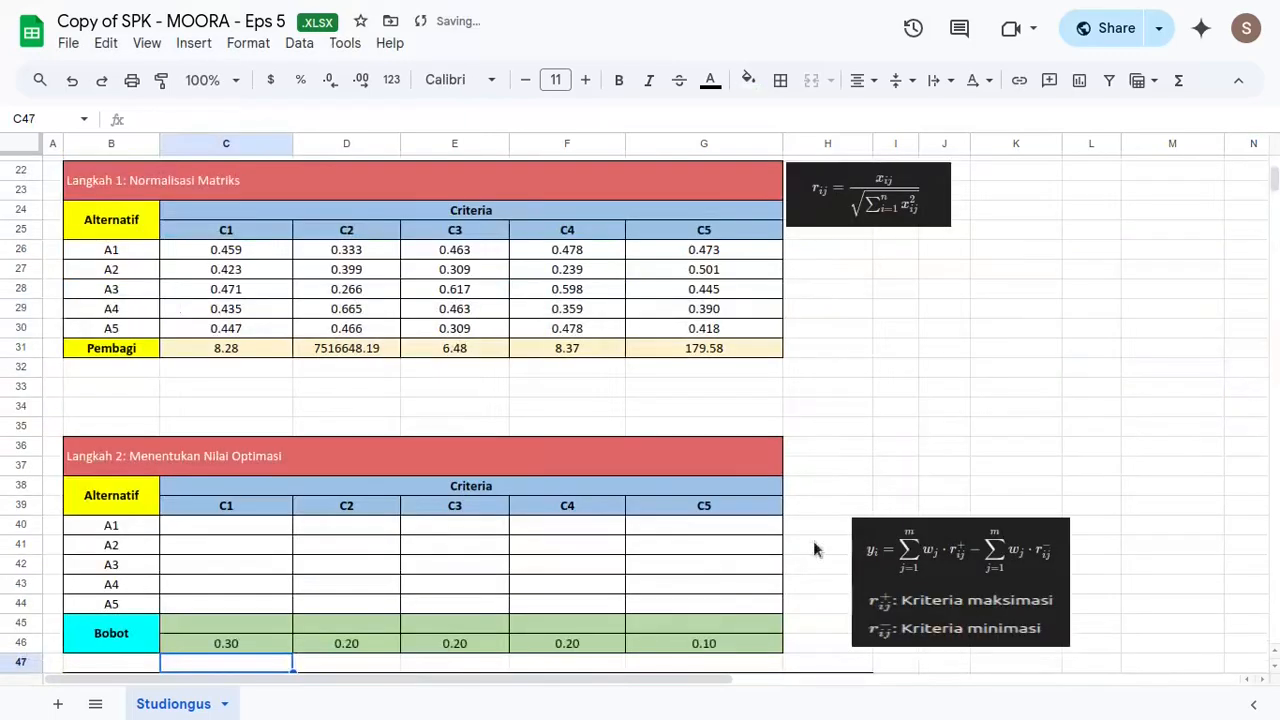
Step: Transpose the criteria attributes E6:E10 into the upper Bobot row starting at C45
{"action": "left_click", "coordinate": [258, 627]}
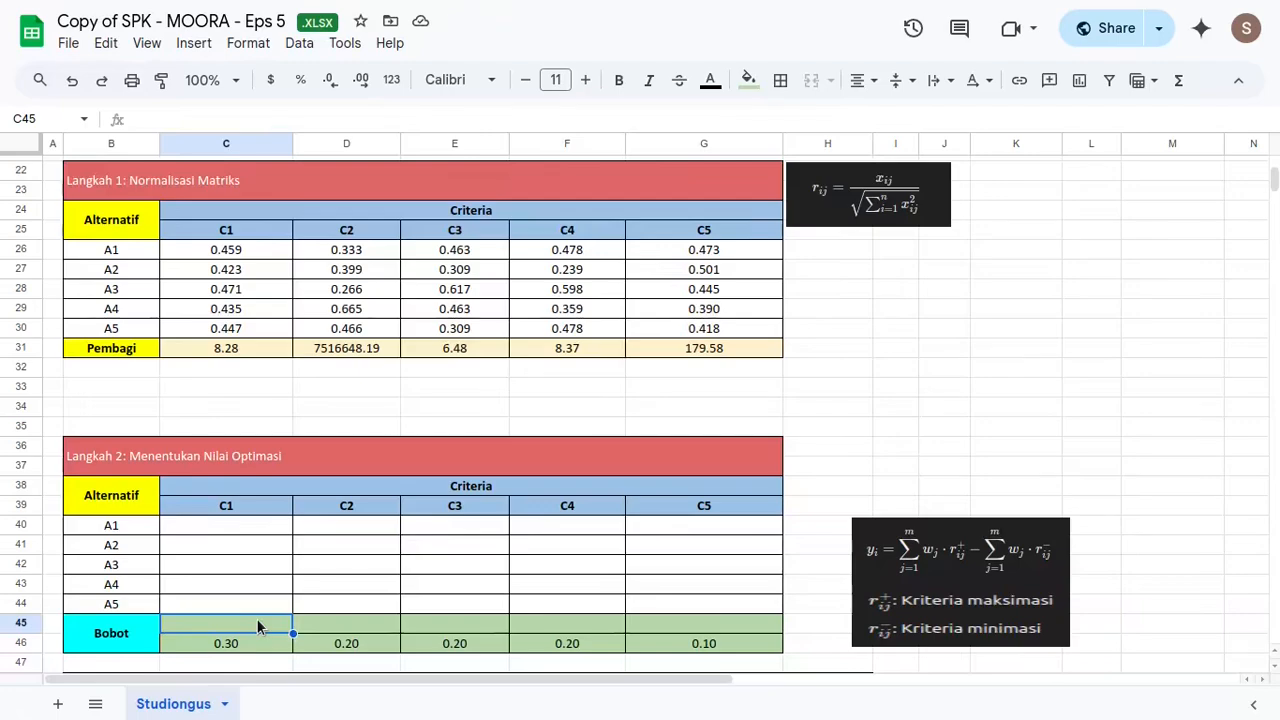
{"action": "type", "text": "=trans"}
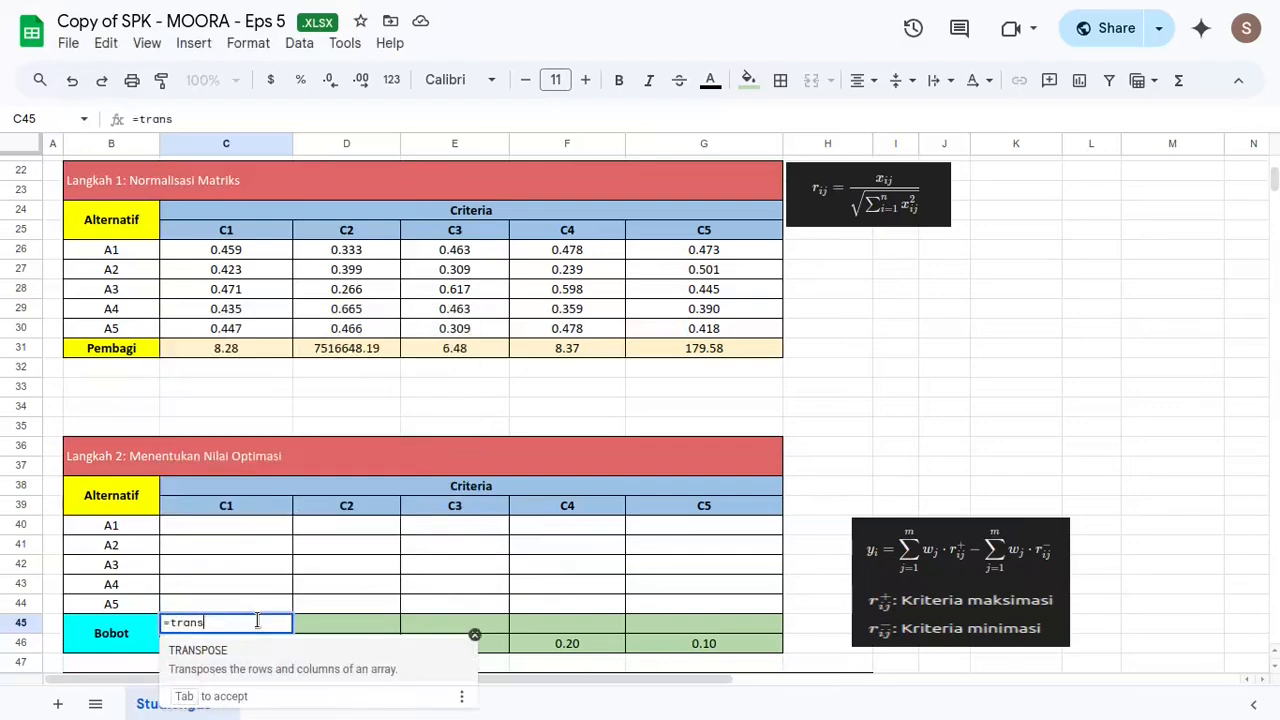
{"action": "key", "text": "Tab"}
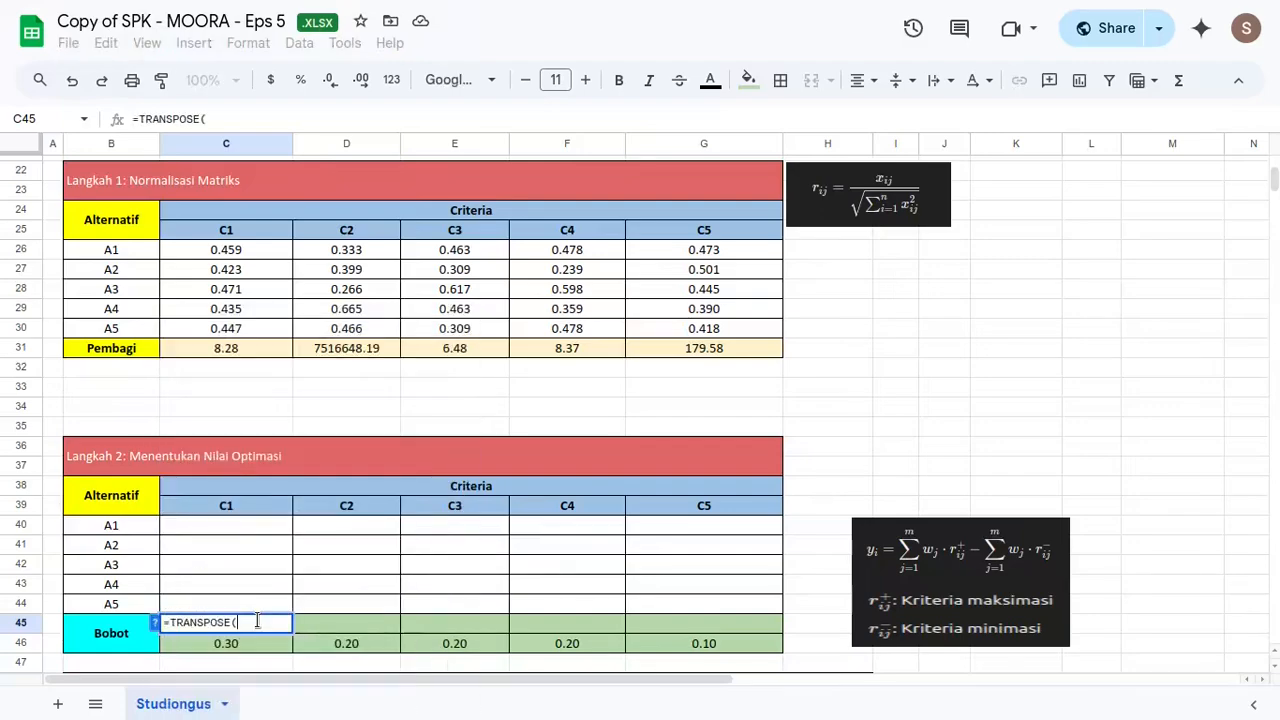
{"action": "scroll", "coordinate": [409, 520], "scroll_direction": "up", "scroll_amount": 7}
{"action": "left_click_drag", "start_coordinate": [470, 310], "coordinate": [466, 386]}
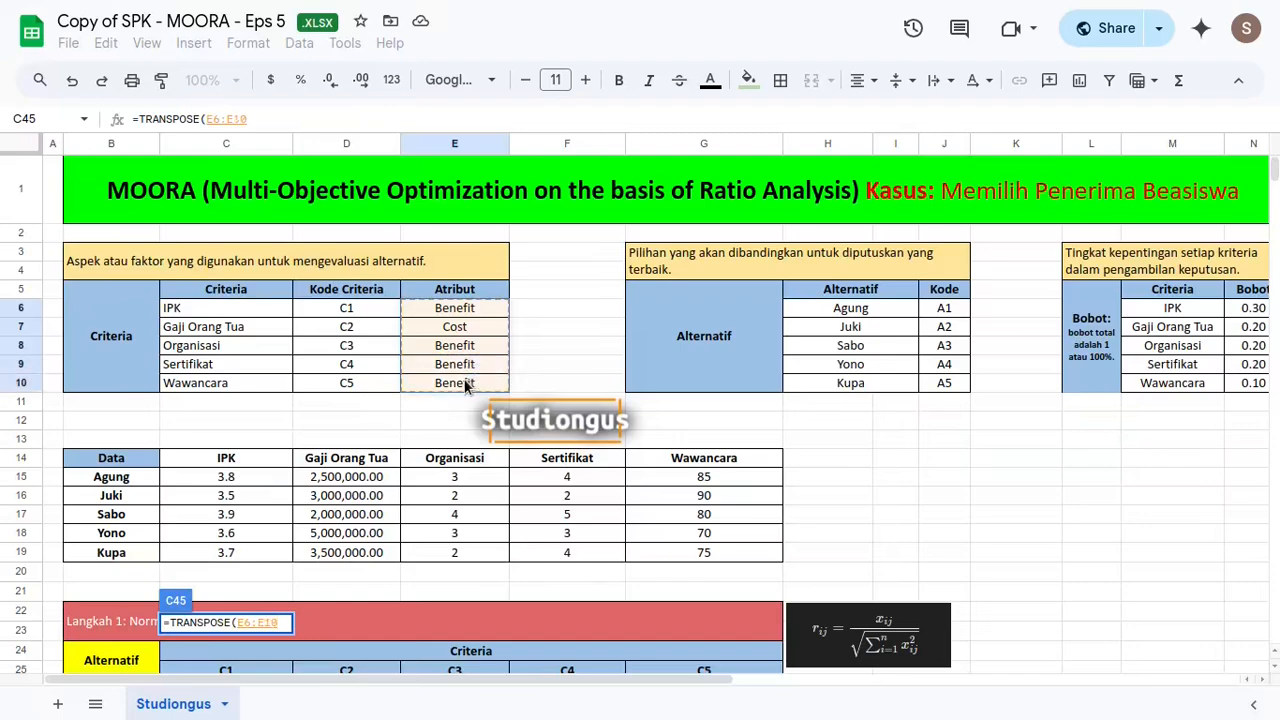
{"action": "key", "text": "Return"}
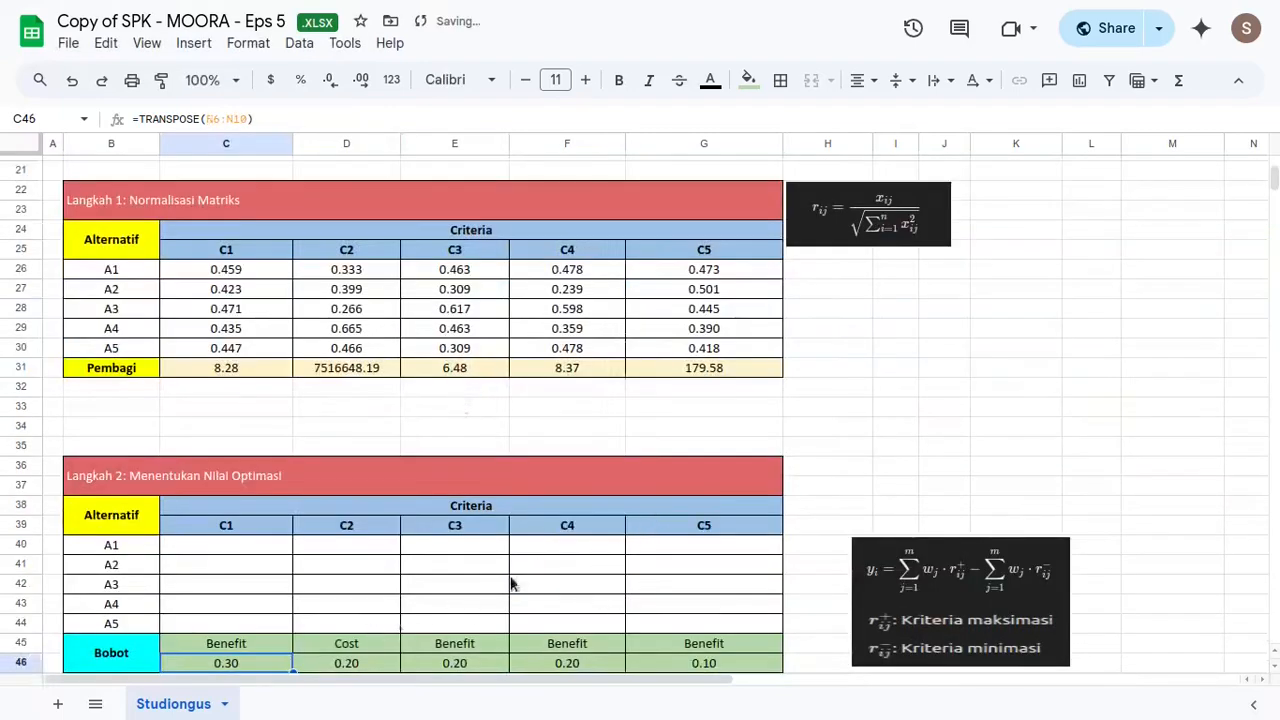
Step: Compare the attributes and weights in C45:G46 with the normalised matrix values in C26:G30
{"action": "scroll", "coordinate": [620, 440], "scroll_direction": "down", "scroll_amount": 2}
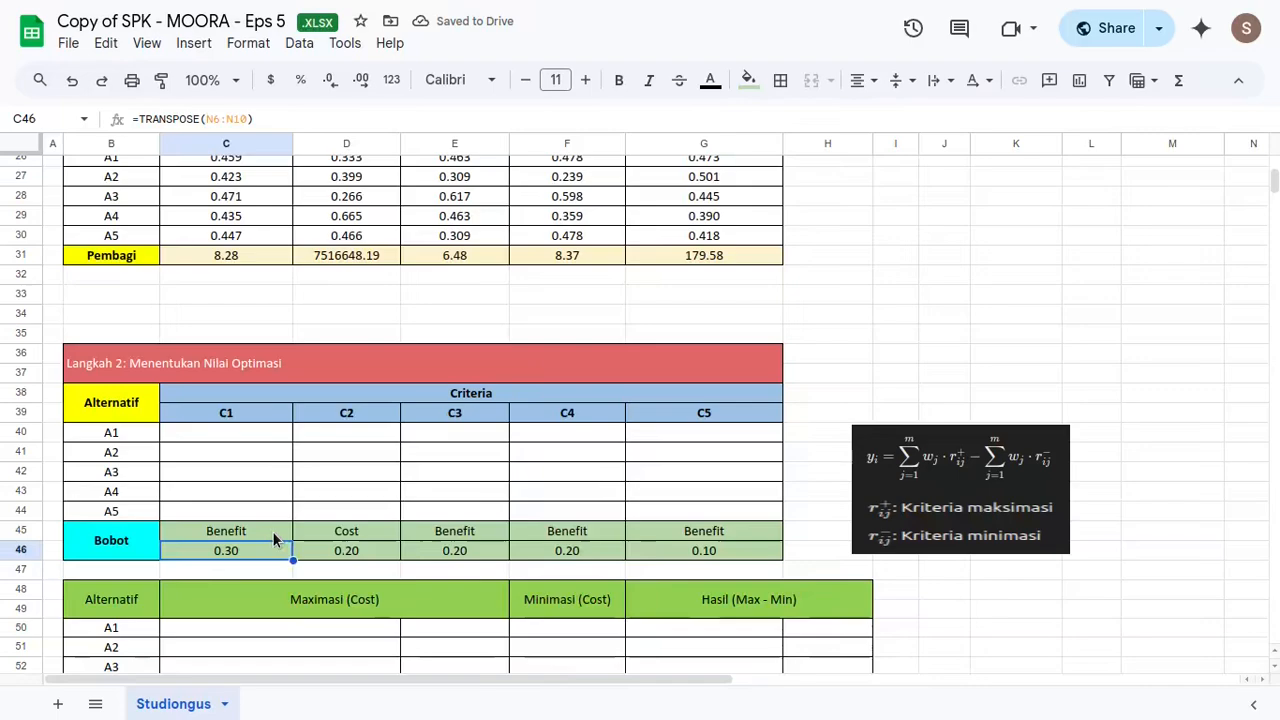
{"action": "left_click_drag", "start_coordinate": [280, 531], "coordinate": [694, 552]}
{"action": "left_click", "coordinate": [254, 431]}
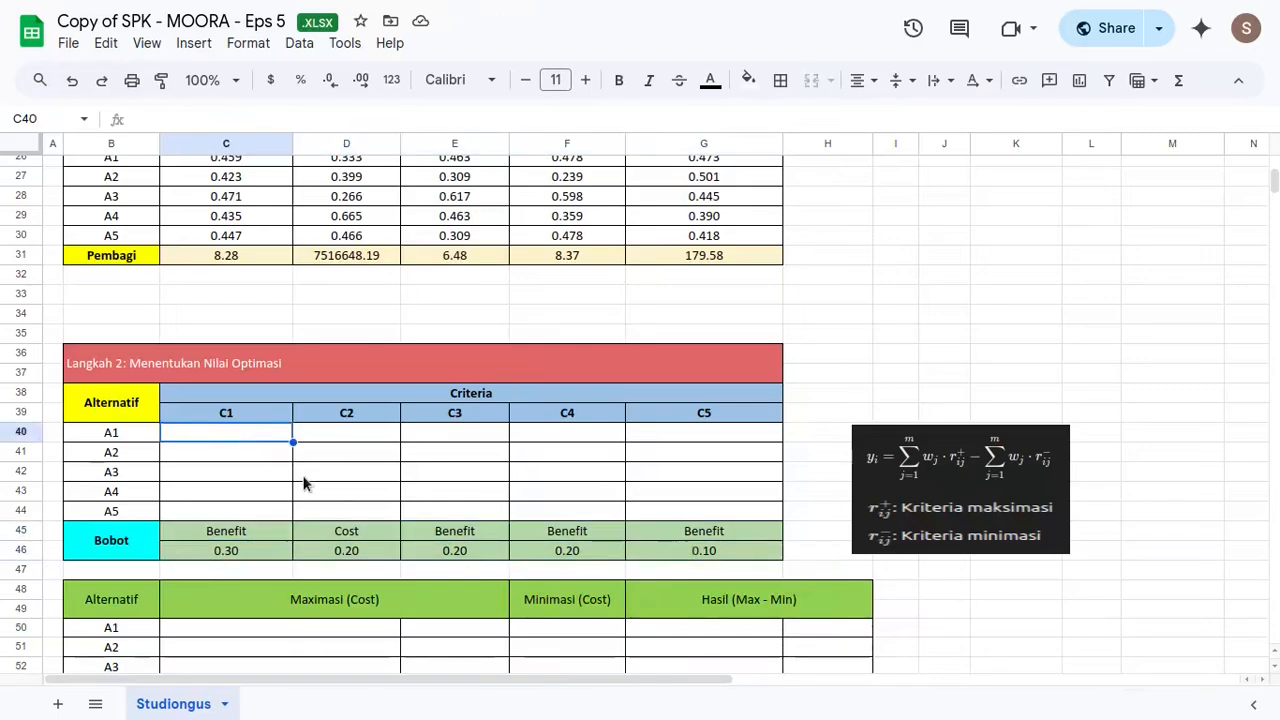
{"action": "scroll", "coordinate": [307, 480], "scroll_direction": "up", "scroll_amount": 2}
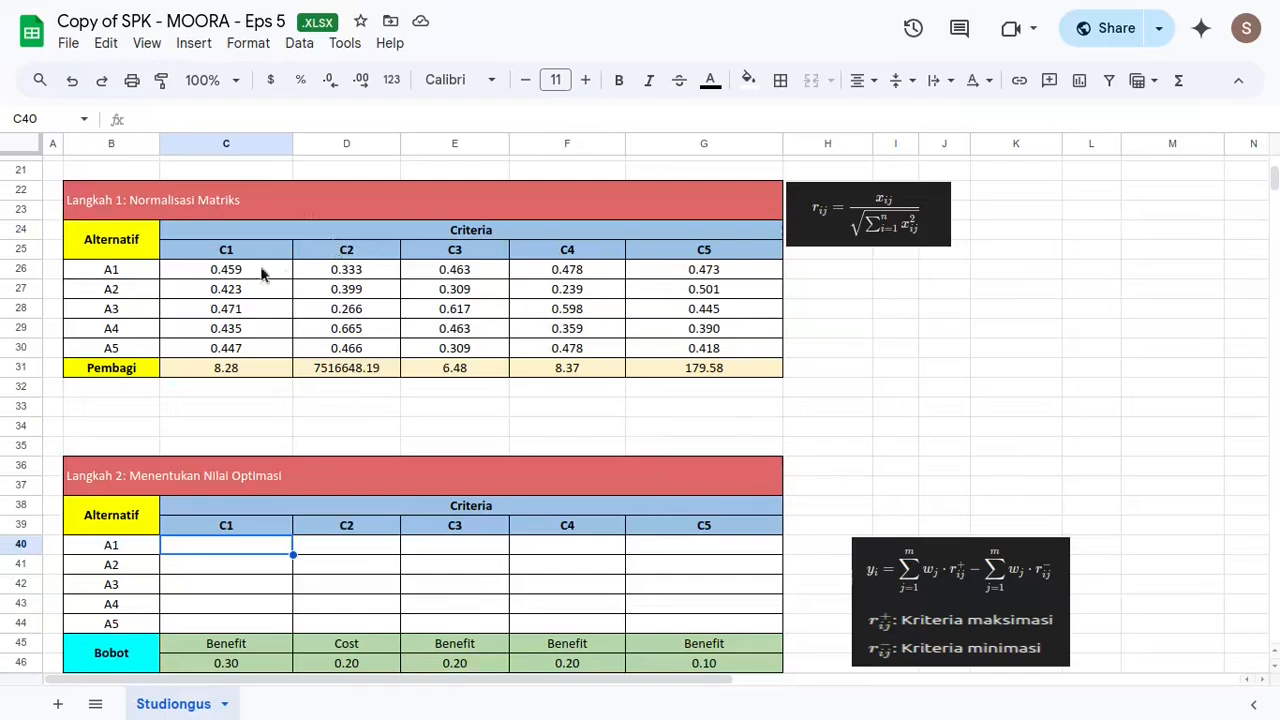
{"action": "left_click_drag", "start_coordinate": [257, 275], "coordinate": [688, 350]}
{"action": "scroll", "coordinate": [423, 354], "scroll_direction": "down", "scroll_amount": 2}
{"action": "left_click", "coordinate": [232, 550]}
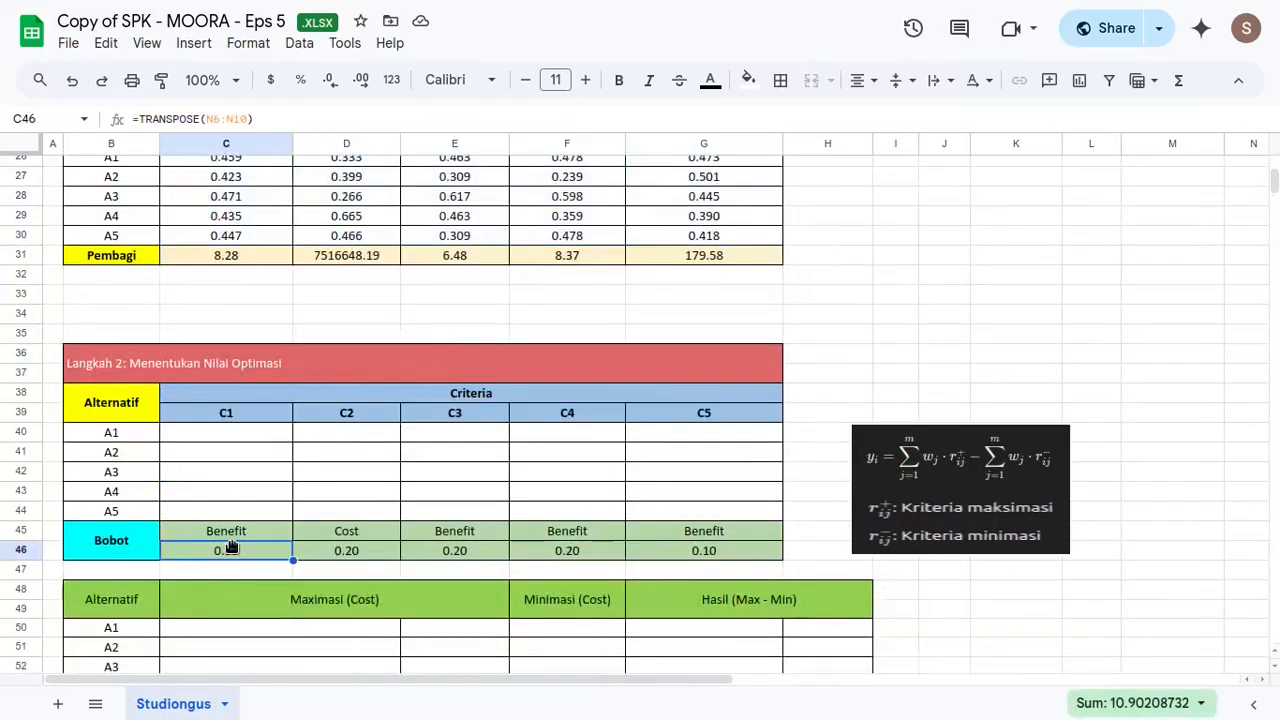
{"action": "scroll", "coordinate": [243, 258], "scroll_direction": "up", "scroll_amount": 2}
{"action": "left_click_drag", "start_coordinate": [246, 271], "coordinate": [246, 348]}
{"action": "scroll", "coordinate": [246, 350], "scroll_direction": "down", "scroll_amount": 2}
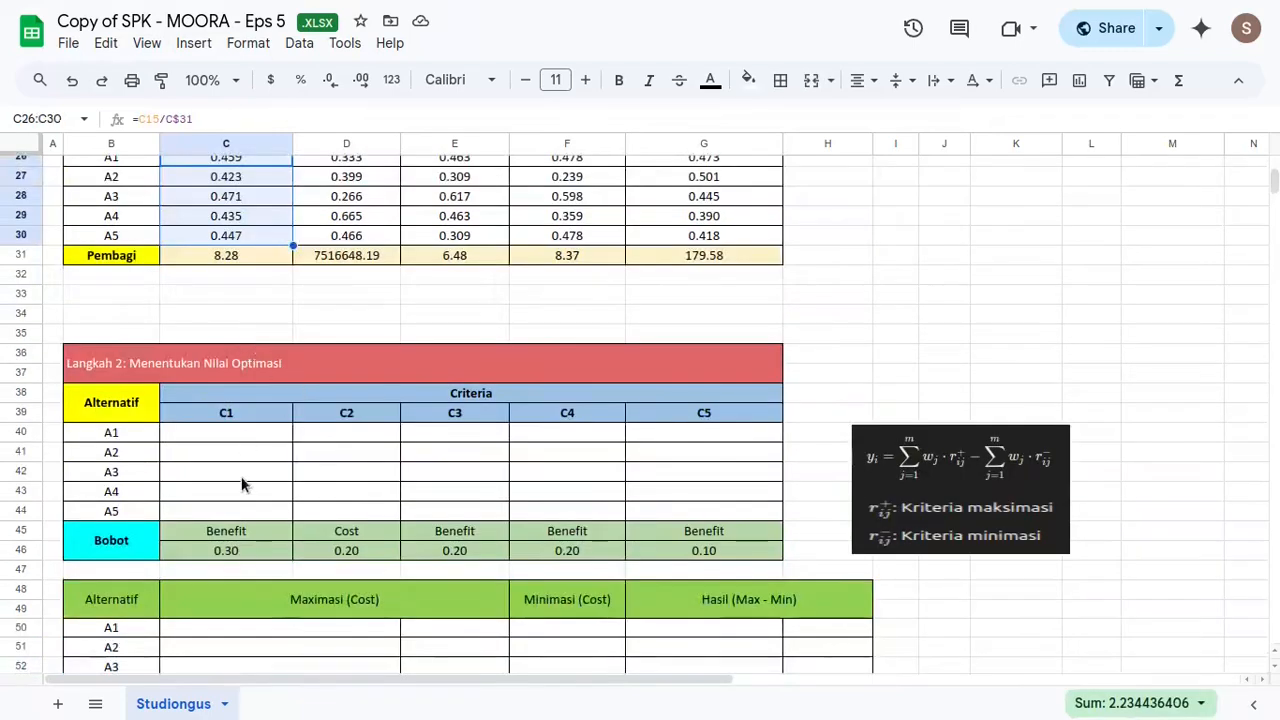
{"action": "left_click", "coordinate": [228, 553]}
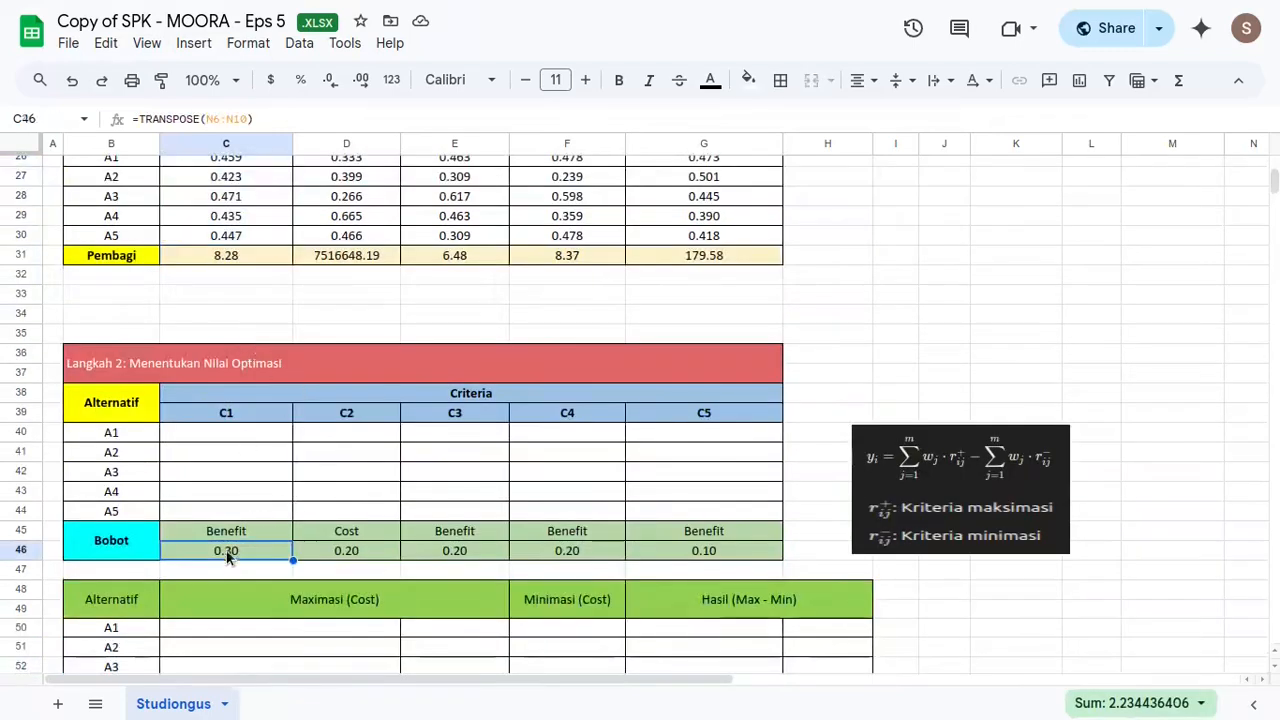
Step: Enter the weighted value formula =C46*C26 in C40 for alternative A1 under criterion C1
{"action": "left_click", "coordinate": [240, 431]}
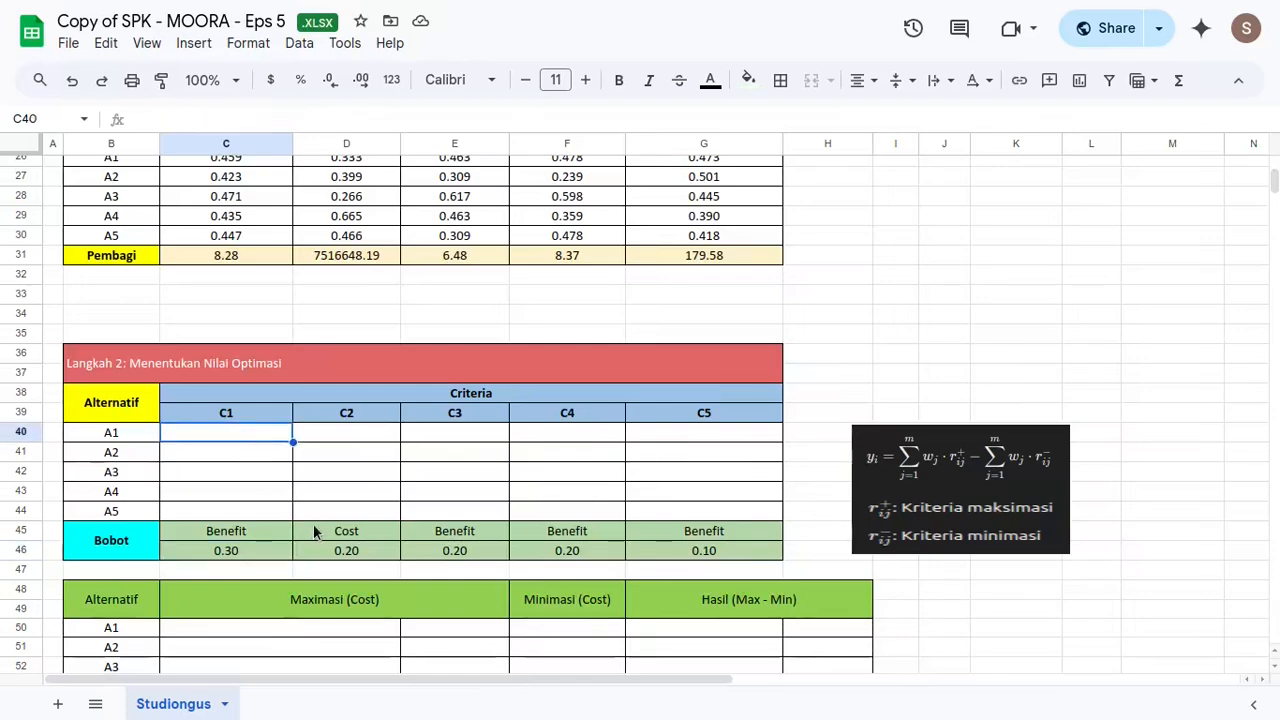
{"action": "type", "text": "="}
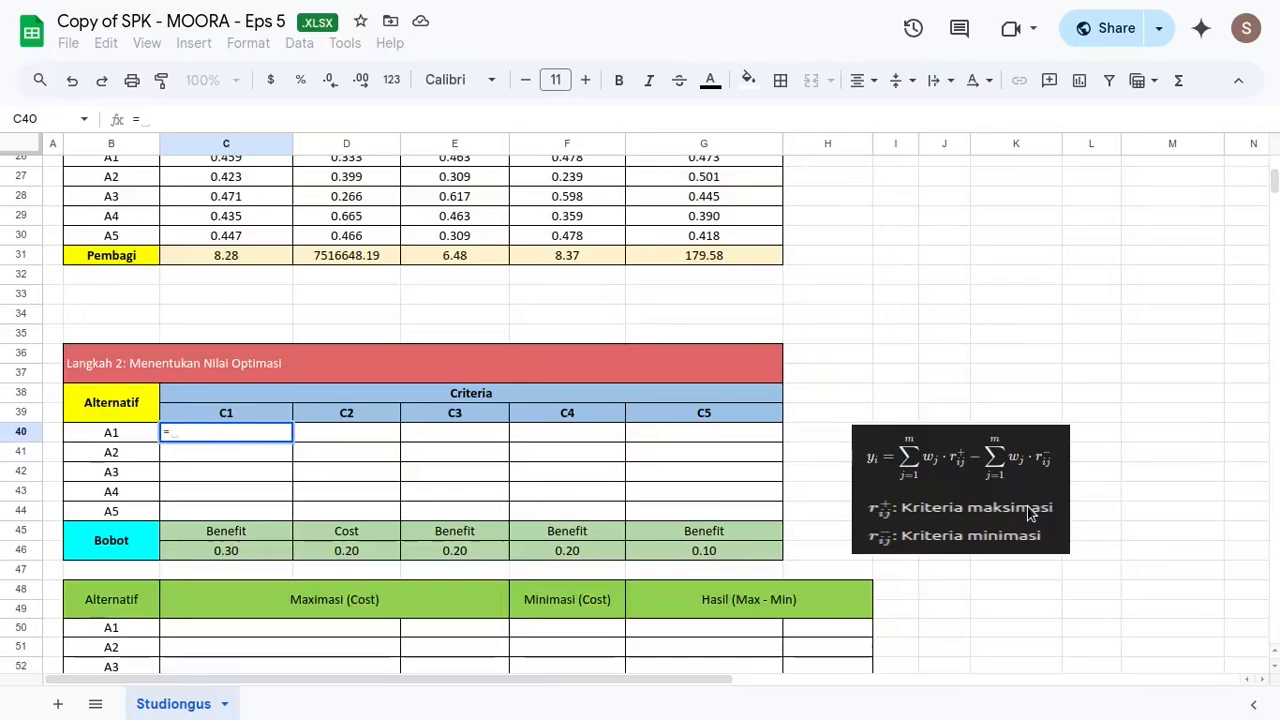
{"action": "left_click", "coordinate": [243, 550]}
{"action": "type", "text": "*"}
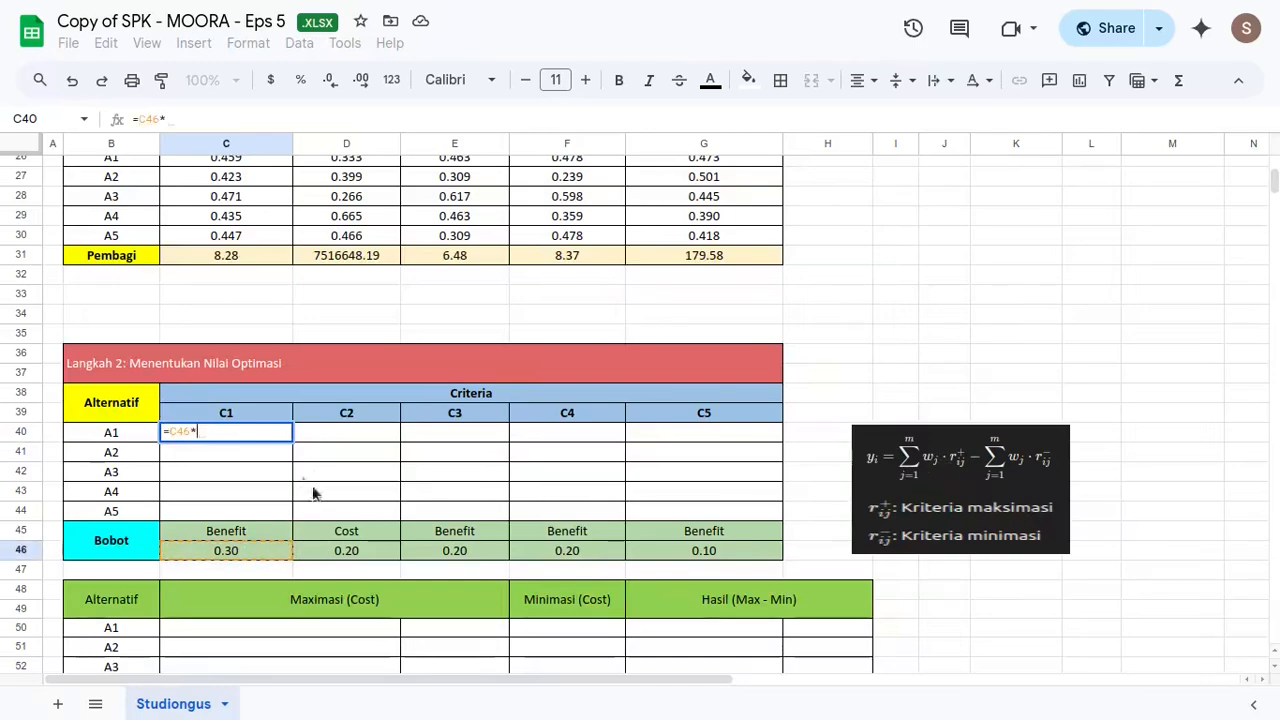
{"action": "scroll", "coordinate": [326, 465], "scroll_direction": "up", "scroll_amount": 5}
{"action": "left_click", "coordinate": [256, 386]}
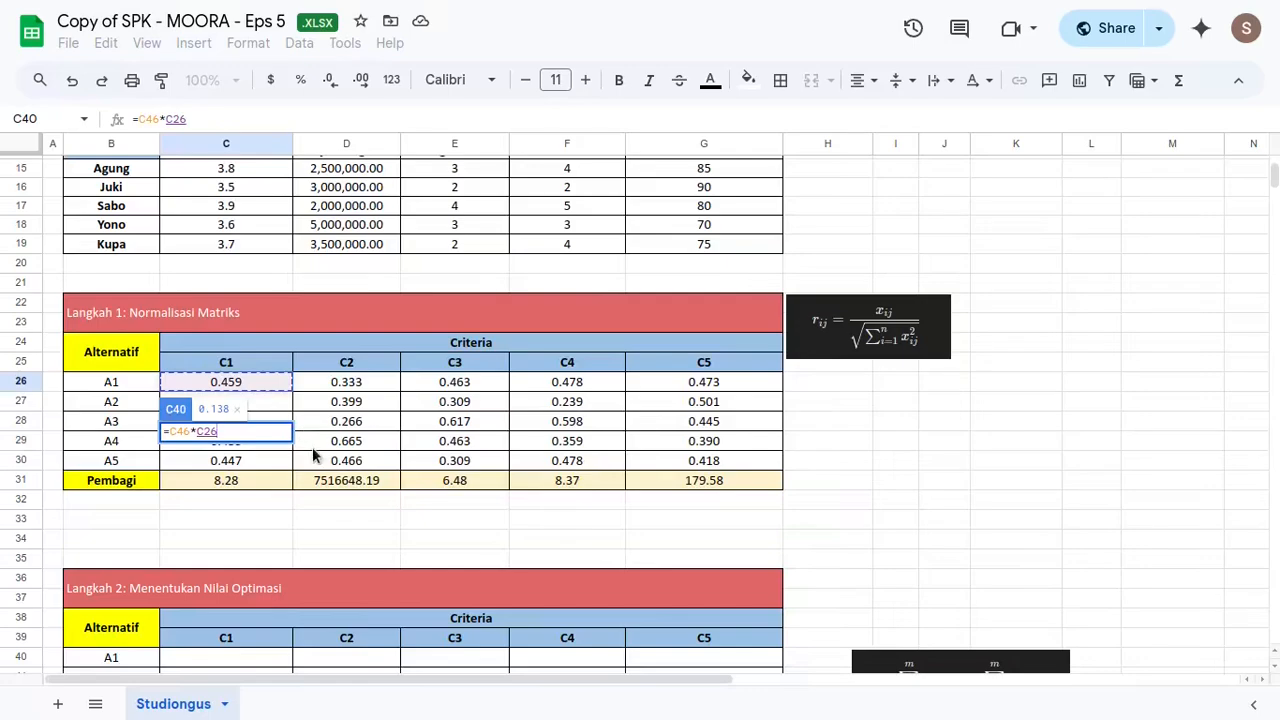
{"action": "key", "text": "Return"}
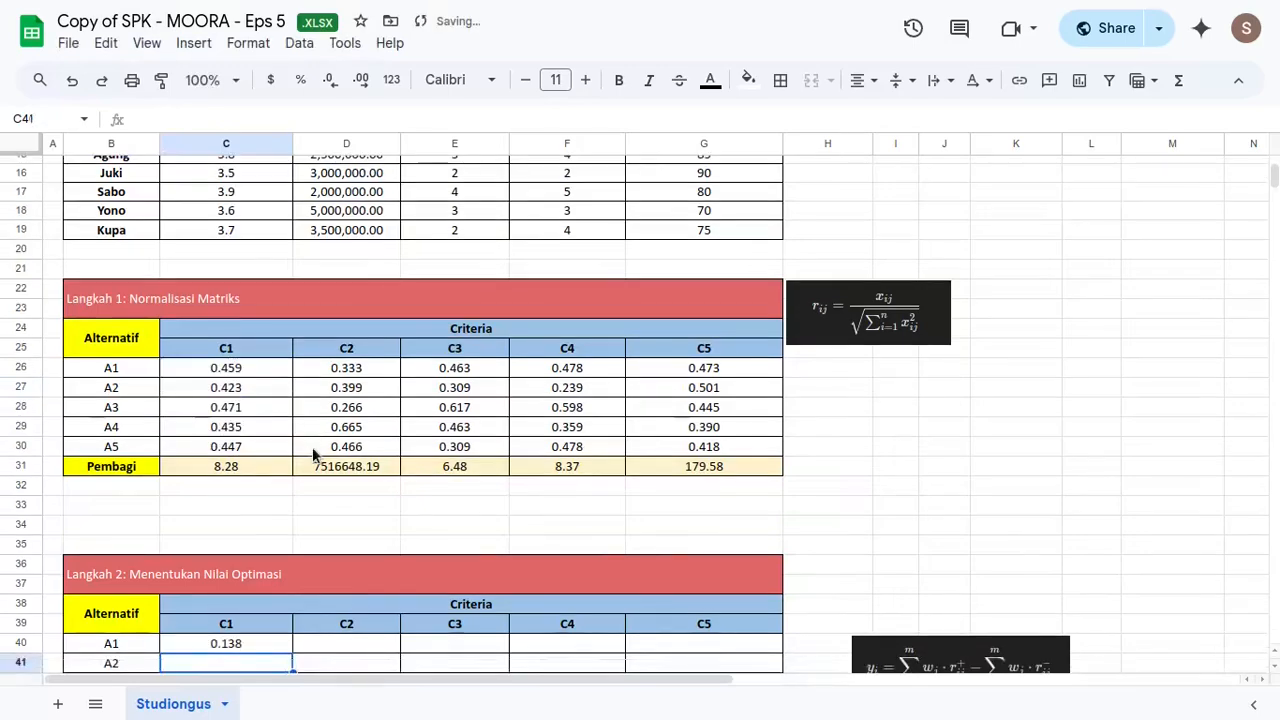
Step: Lock the row of the weight reference in C40 so the formula reads =C$46*C26
{"action": "scroll", "coordinate": [398, 412], "scroll_direction": "down", "scroll_amount": 3}
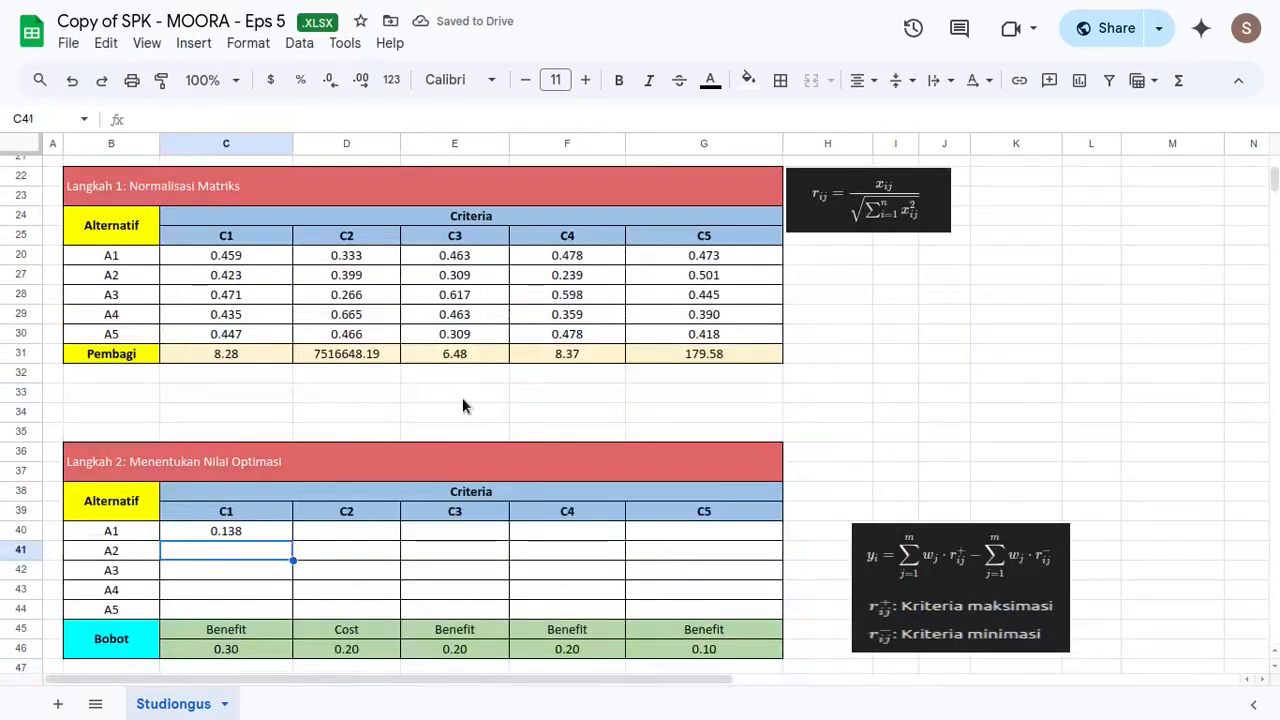
{"action": "scroll", "coordinate": [465, 397], "scroll_direction": "down", "scroll_amount": 5}
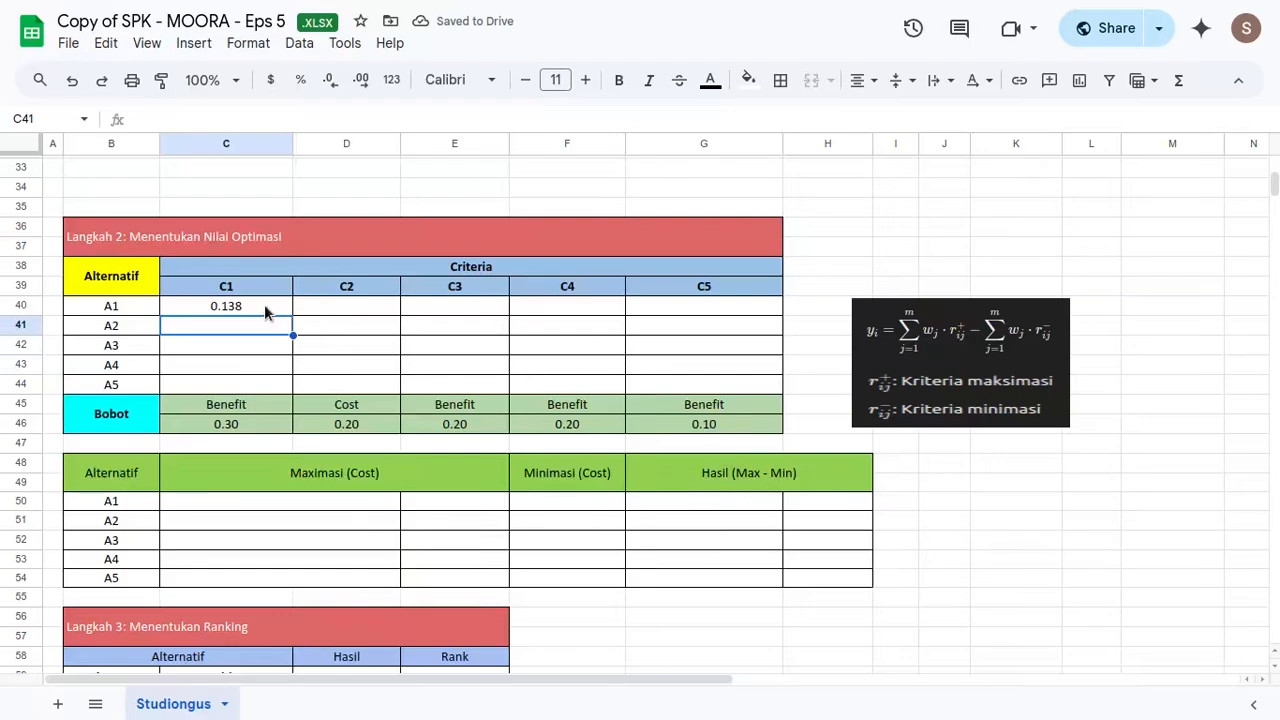
{"action": "left_click", "coordinate": [265, 310]}
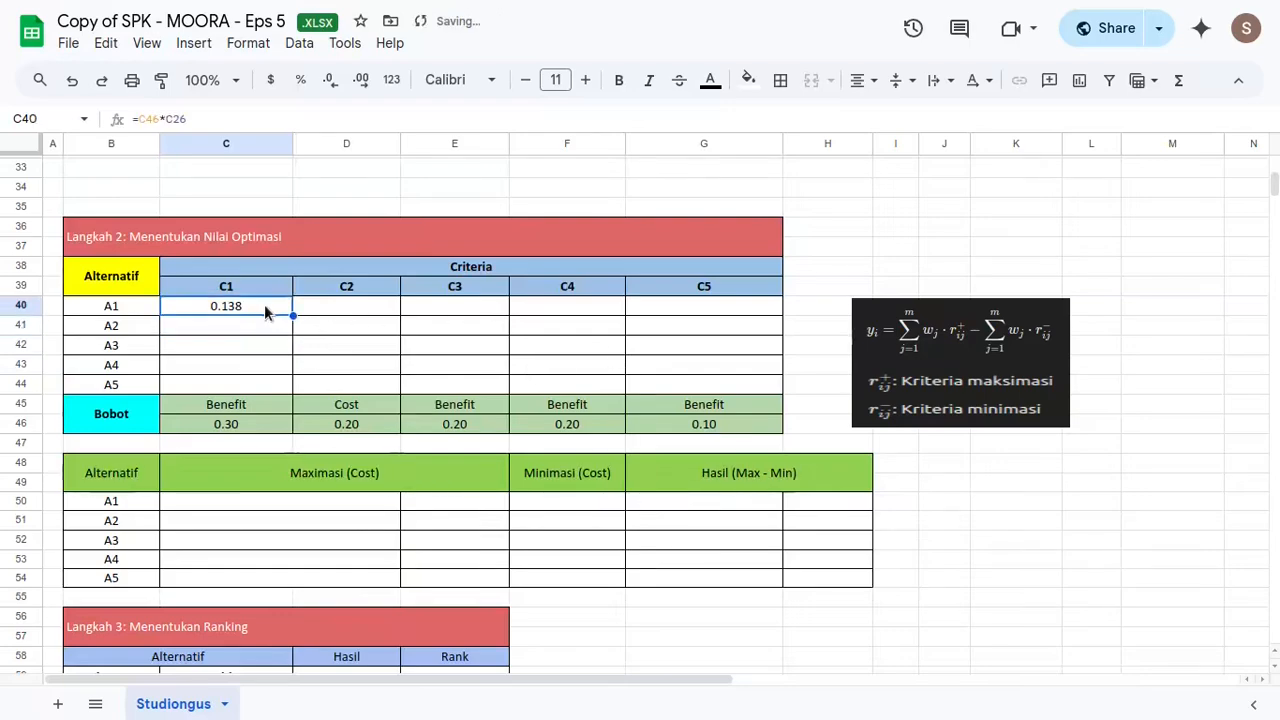
{"action": "double_click", "coordinate": [264, 305]}
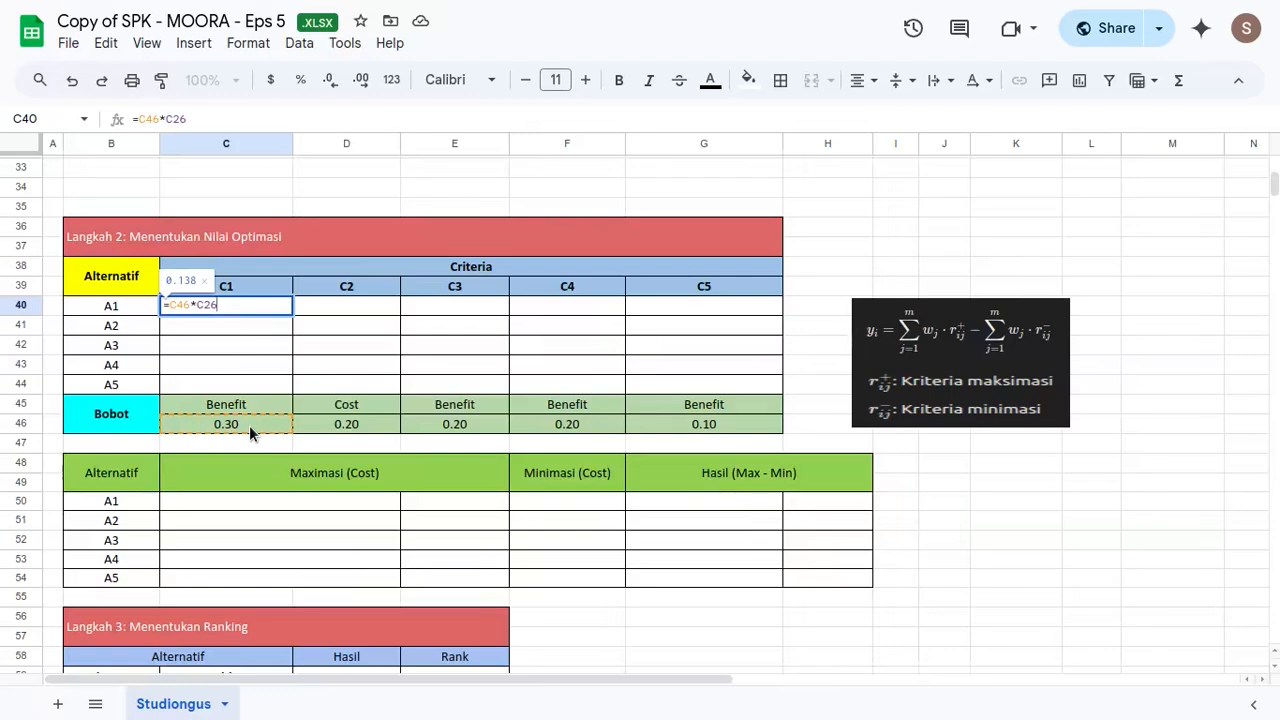
{"action": "left_click", "coordinate": [177, 304]}
{"action": "type", "text": "$"}
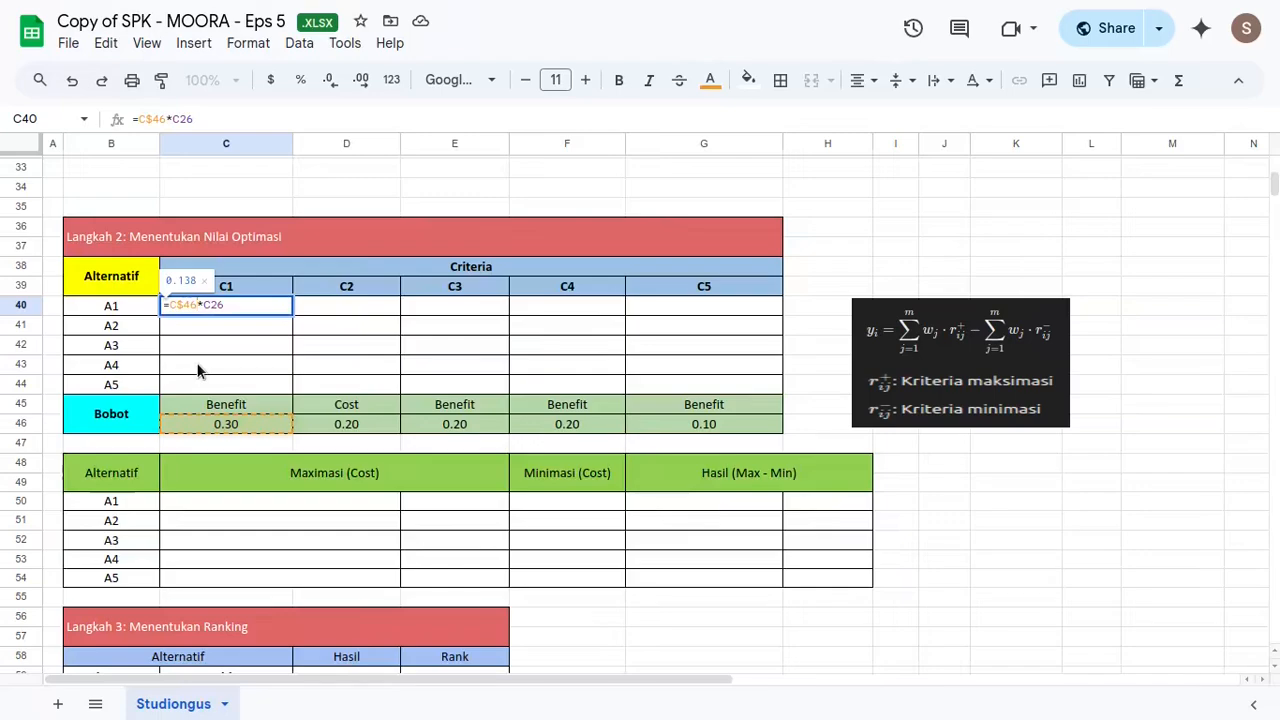
{"action": "key", "text": "Return"}
Step: Fill the weighted value formula from C40 down to C44 for alternatives A2 to A5
{"action": "key", "text": "Up"}
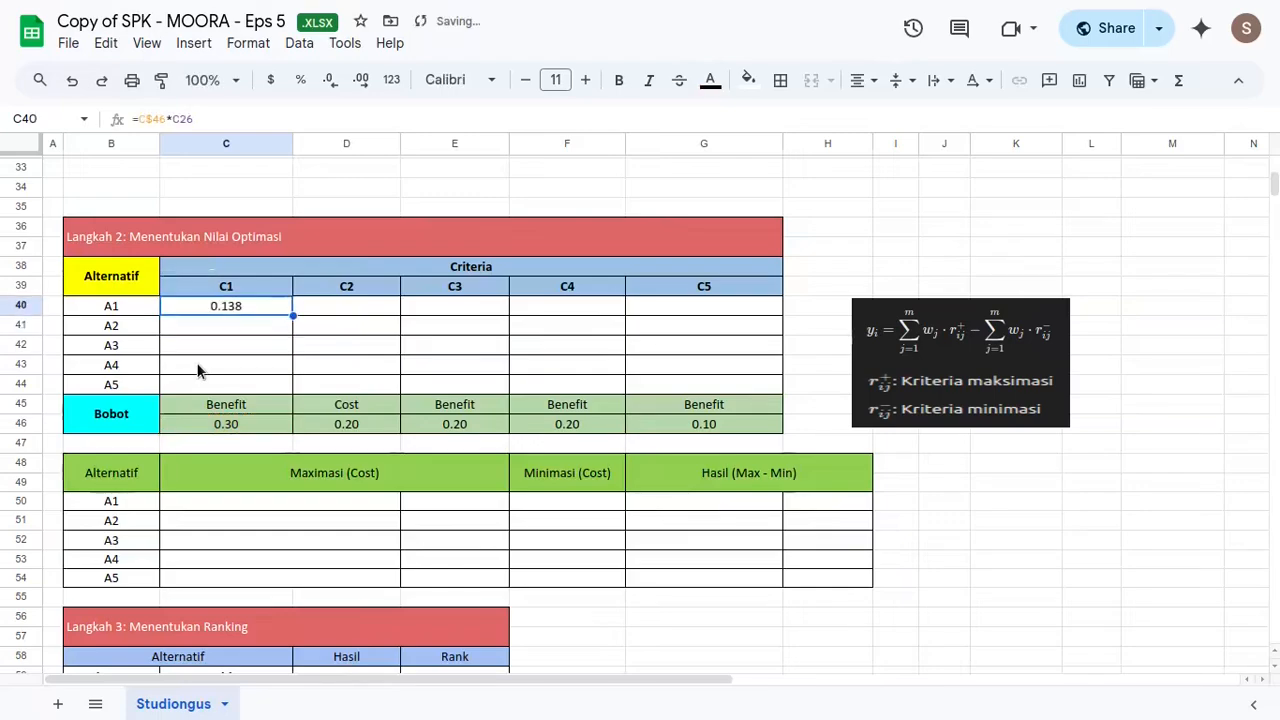
{"action": "key", "text": "shift+Down"}
{"action": "key", "text": "shift+Down"}
{"action": "key", "text": "shift+Down"}
{"action": "key", "text": "shift+Down"}
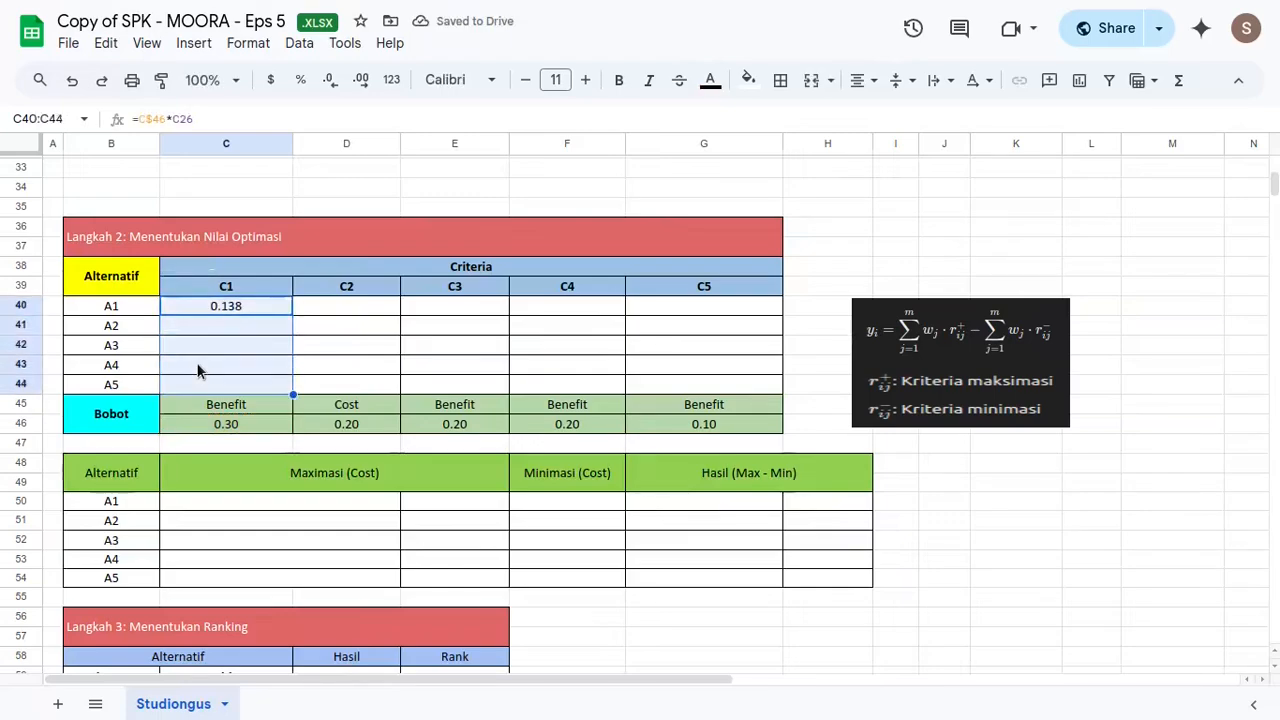
{"action": "key", "text": "ctrl+d"}
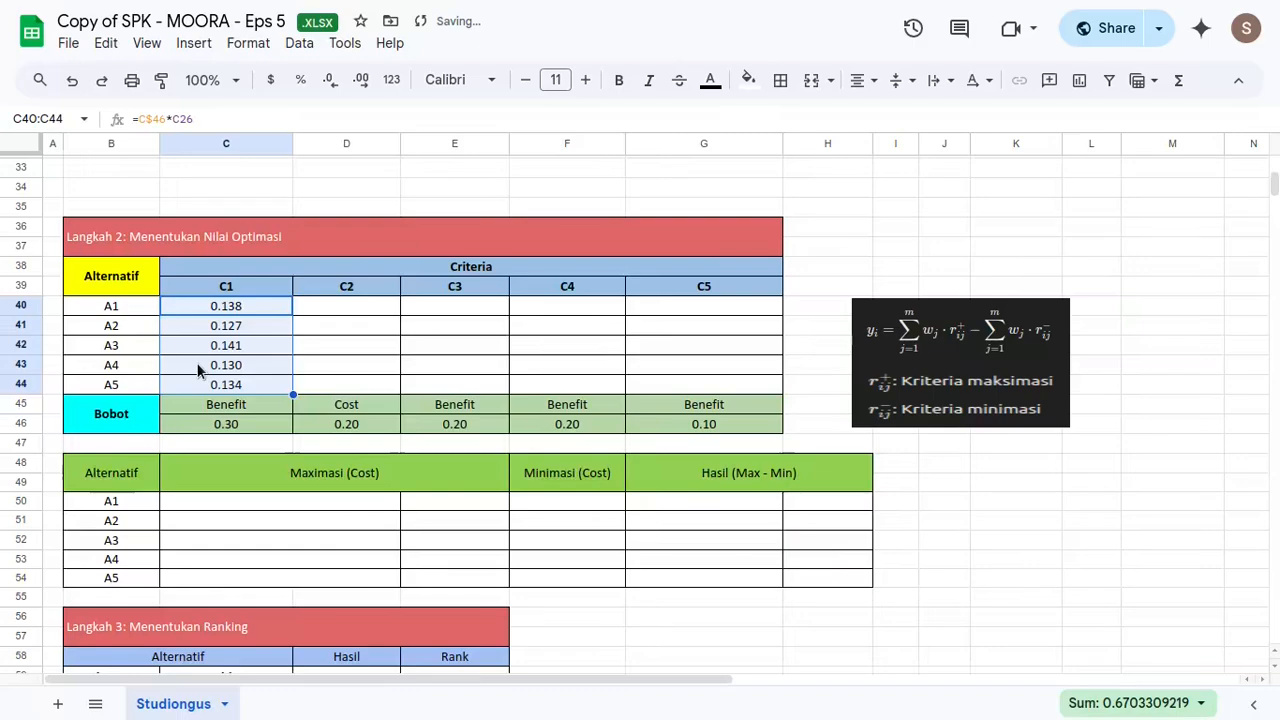
Step: Extend the weighted value formulas of column C across to column G, covering criteria C2 to C5 in rows 40 to 44
{"action": "key", "text": "shift+Right"}
{"action": "key", "text": "shift+Right"}
{"action": "key", "text": "shift+Right"}
{"action": "key", "text": "shift+Right"}
{"action": "key", "text": "ctrl+r"}
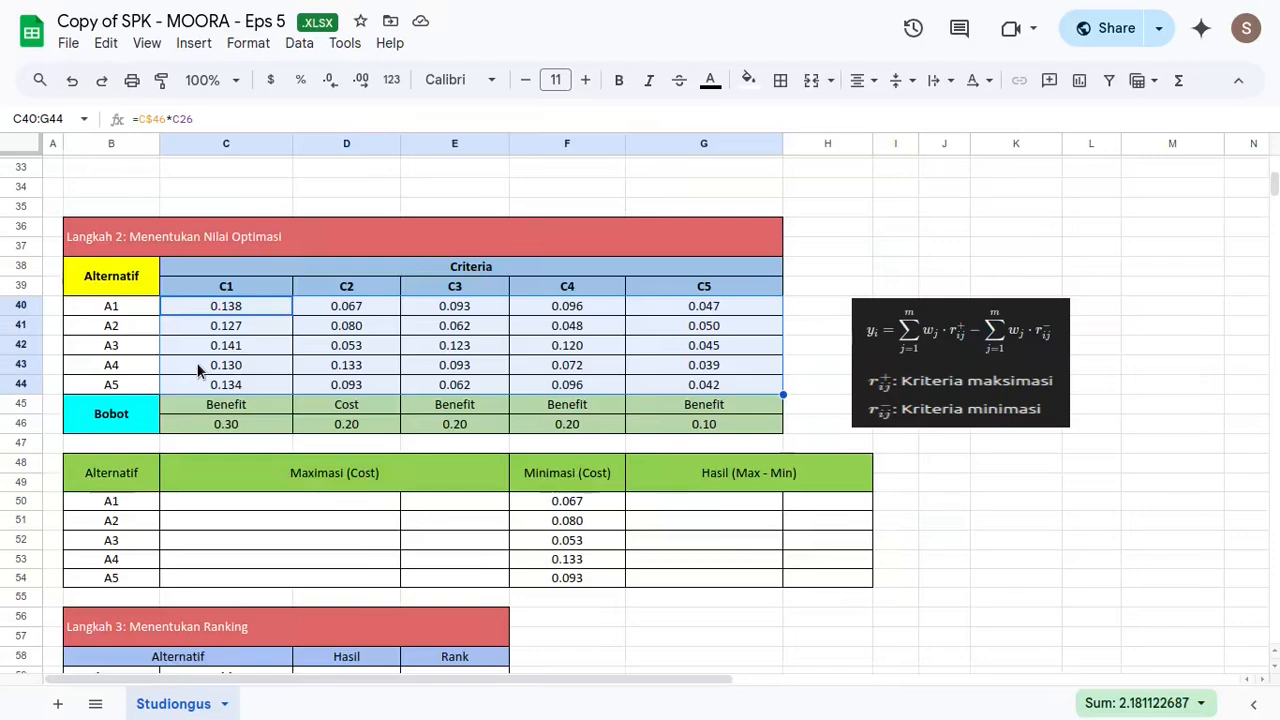
{"action": "left_click", "coordinate": [552, 350]}
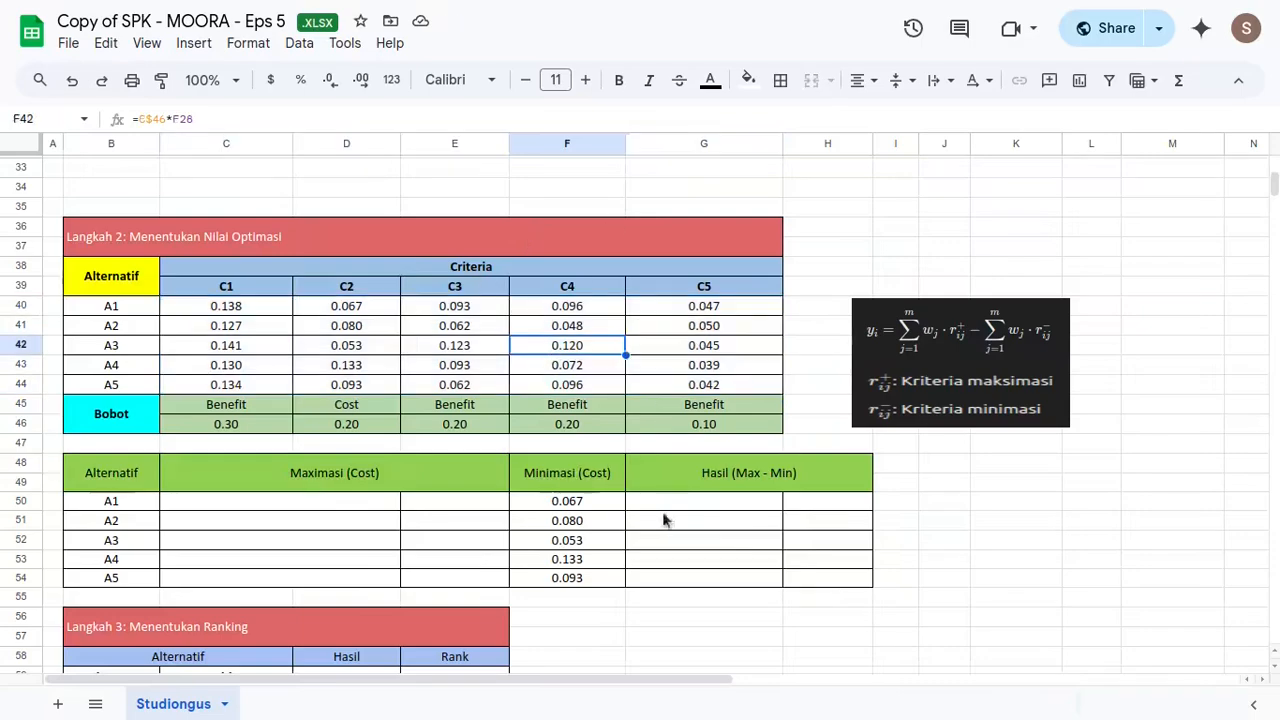
Step: Copy the ROUND text formula joining C40, E40, F40 and G40 with plus signs from D93 into C50
{"action": "left_click", "coordinate": [305, 500]}
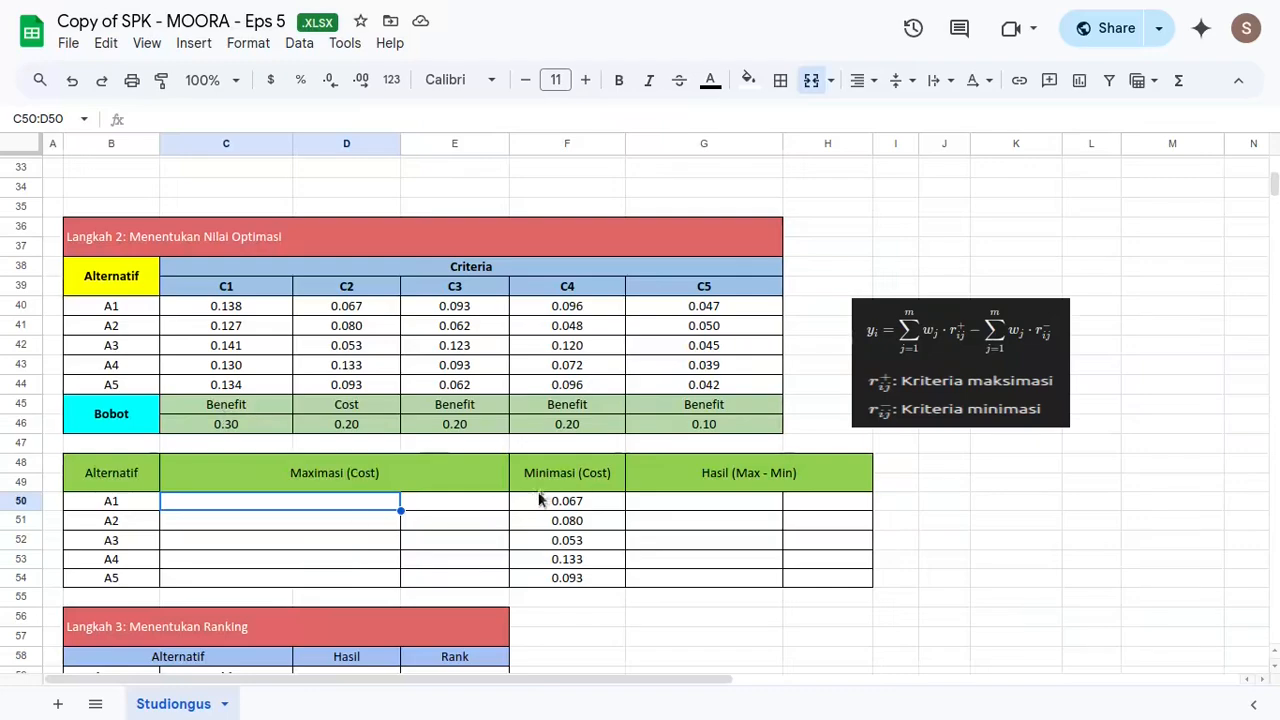
{"action": "scroll", "coordinate": [543, 500], "scroll_direction": "down", "scroll_amount": 10}
{"action": "left_click", "coordinate": [441, 449]}
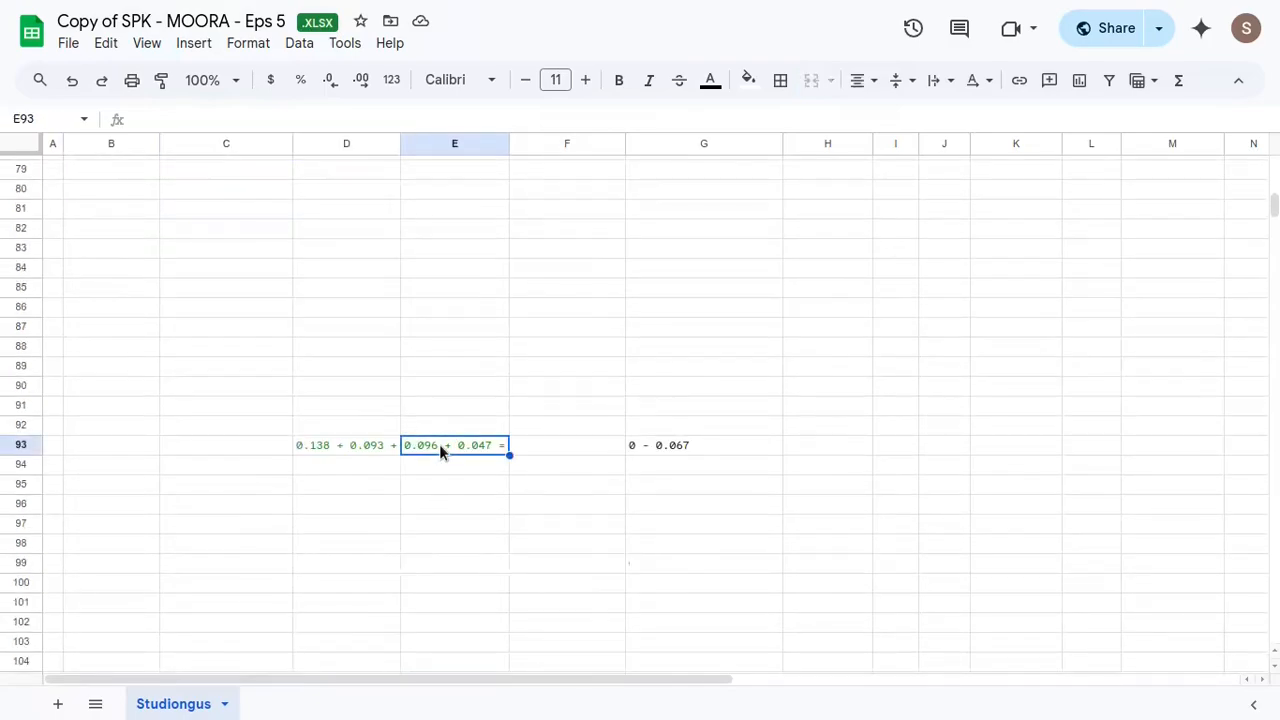
{"action": "left_click", "coordinate": [347, 445]}
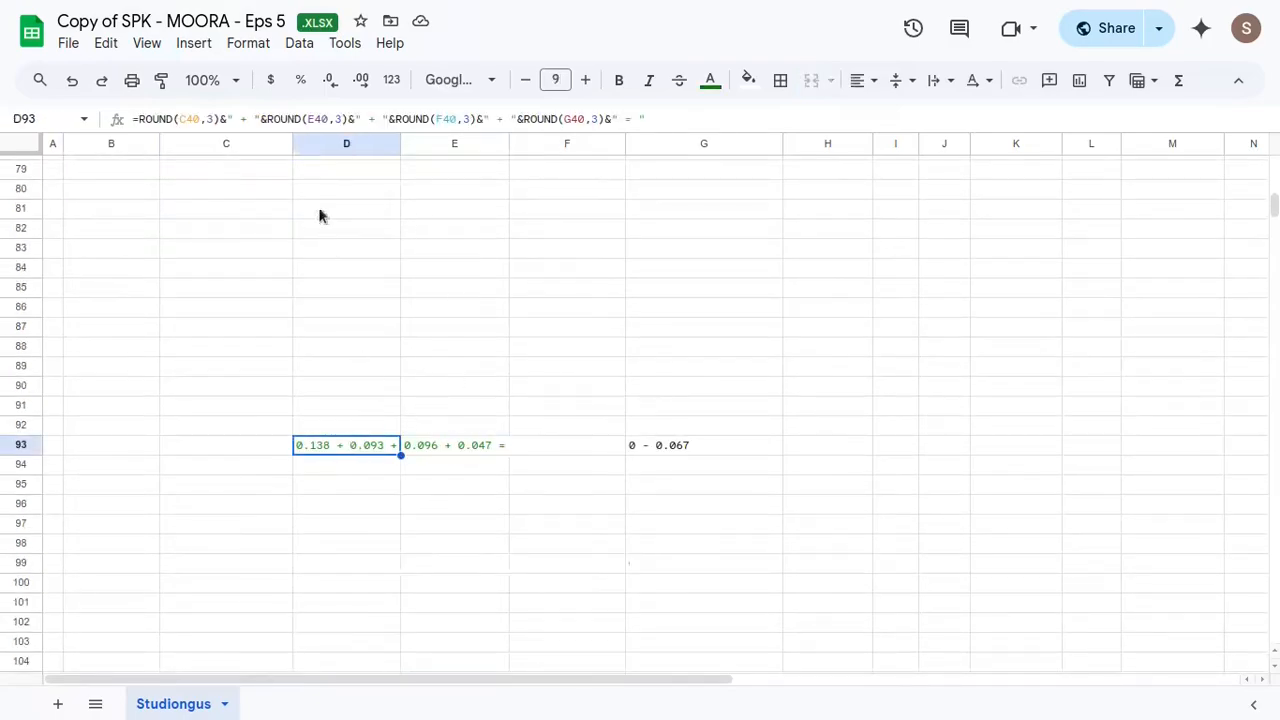
{"action": "triple_click", "coordinate": [490, 119]}
{"action": "key", "text": "Escape"}
{"action": "scroll", "coordinate": [436, 456], "scroll_direction": "up", "scroll_amount": 10}
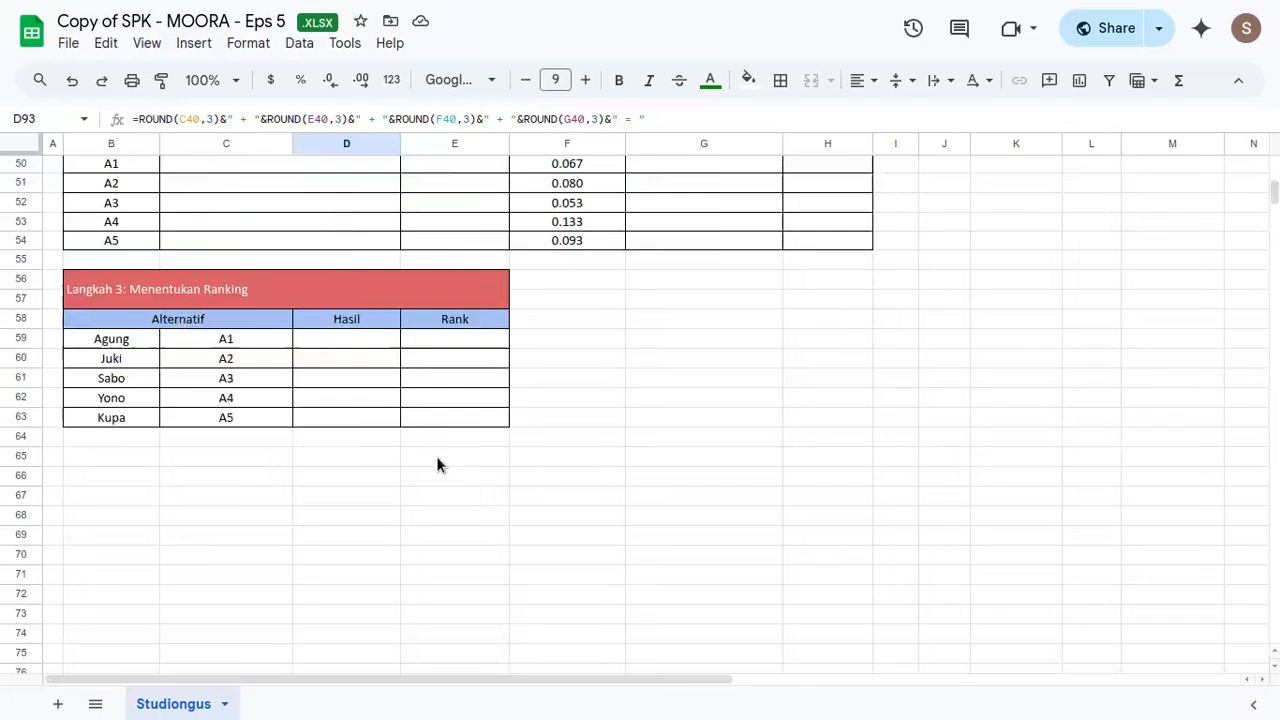
{"action": "left_click", "coordinate": [252, 490]}
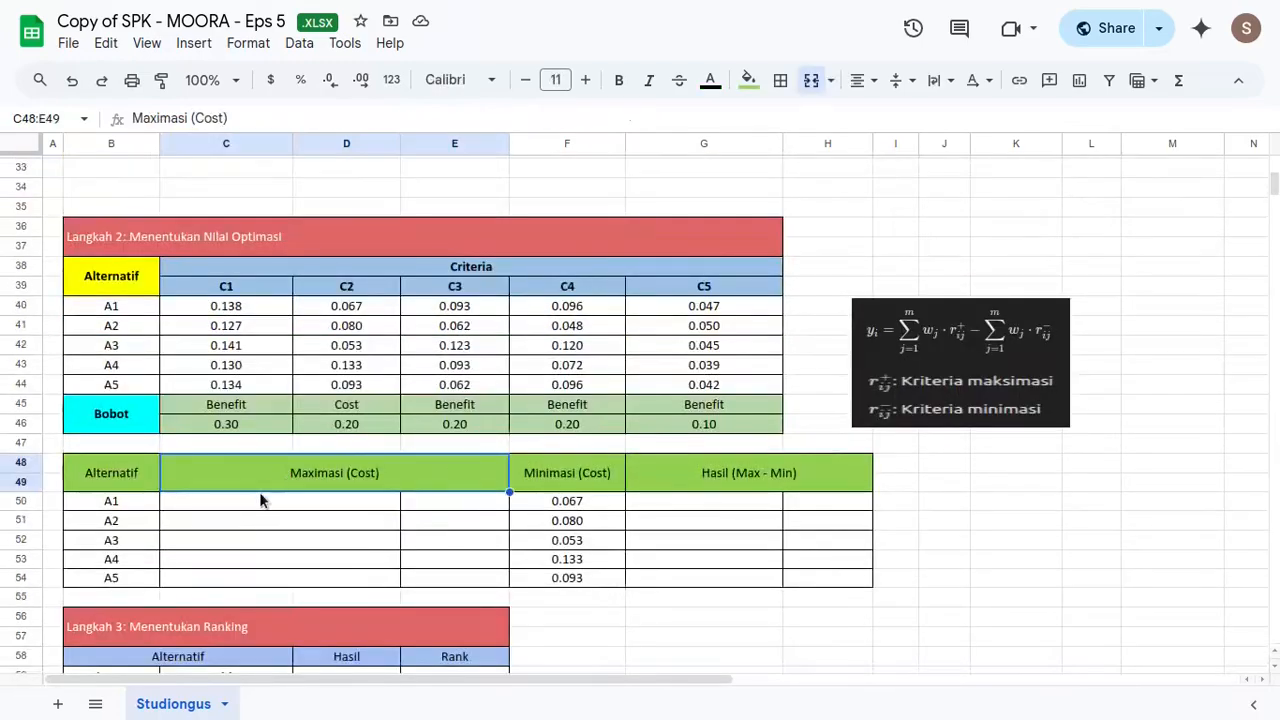
{"action": "left_click", "coordinate": [250, 510]}
{"action": "key", "text": "ctrl+v"}
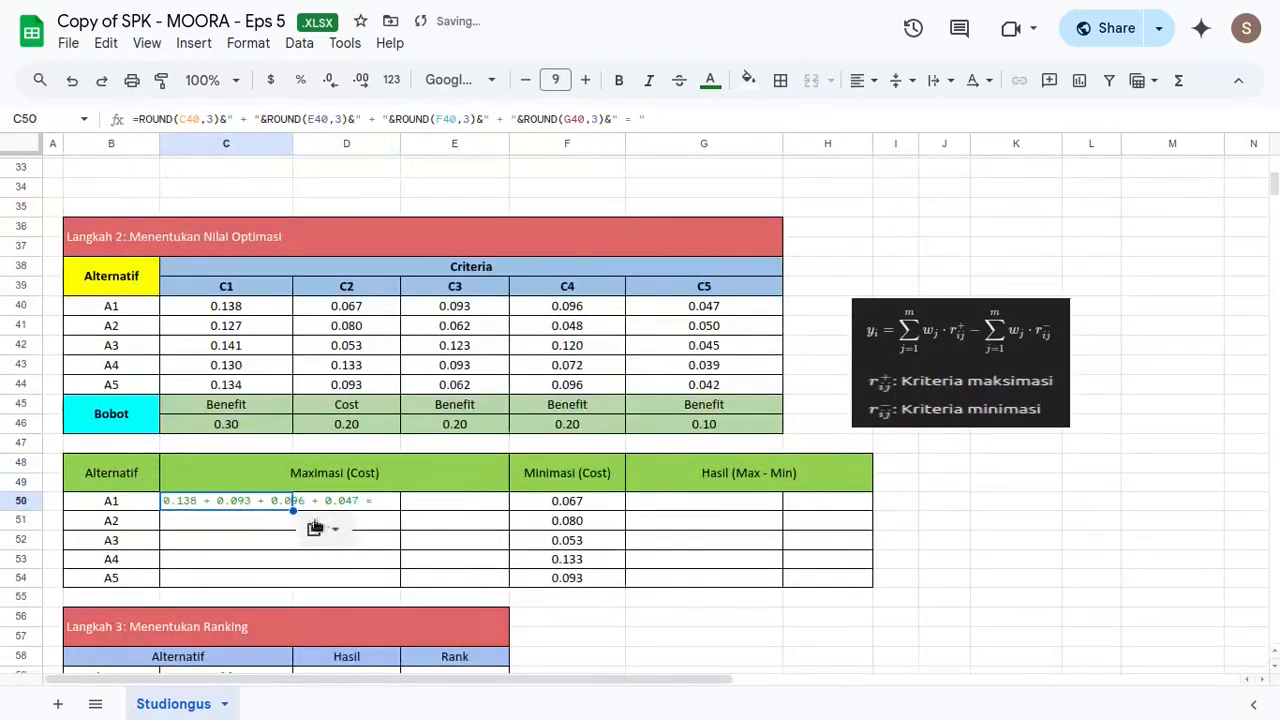
{"action": "key", "text": "Return"}
{"action": "key", "text": "Up"}
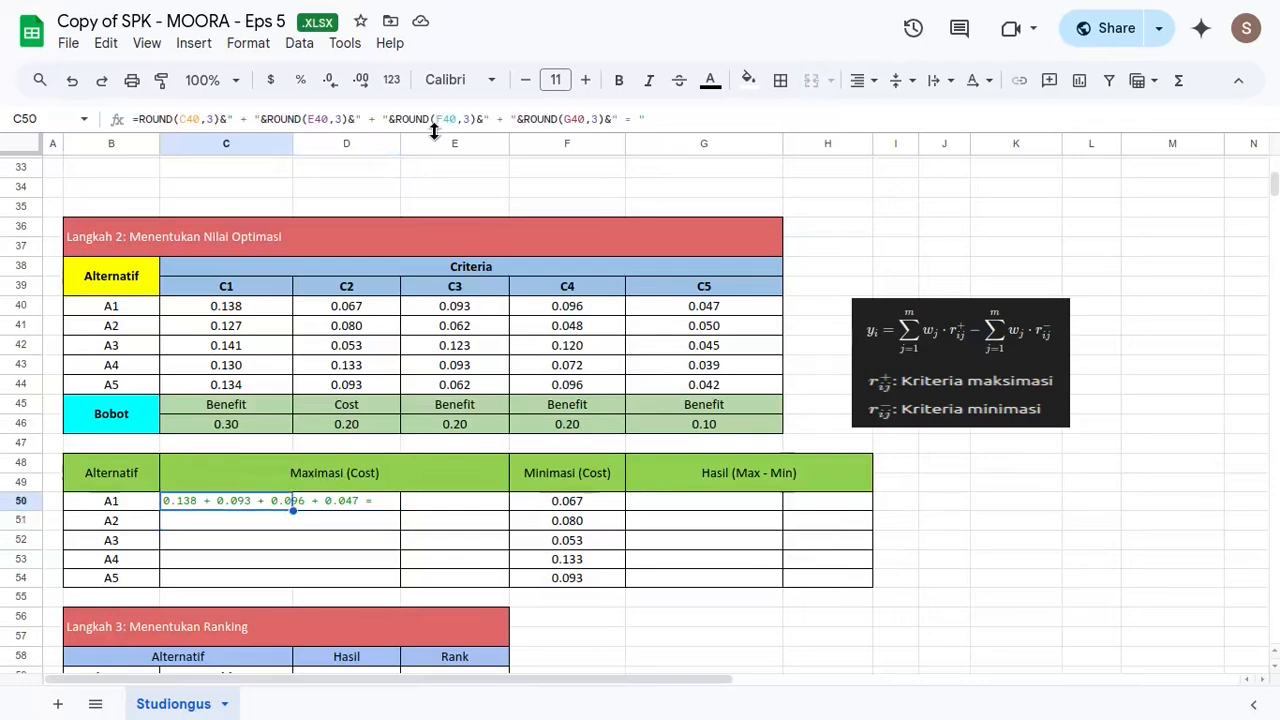
Step: Centre the contents of the optimisation result cells C50:H54 horizontally
{"action": "key", "text": "shift+Down"}
{"action": "key", "text": "shift+Down"}
{"action": "key", "text": "shift+Down"}
{"action": "key", "text": "shift+Down"}
{"action": "key", "text": "shift+Right"}
{"action": "key", "text": "shift+Right"}
{"action": "key", "text": "shift+Right"}
{"action": "key", "text": "shift+Right"}
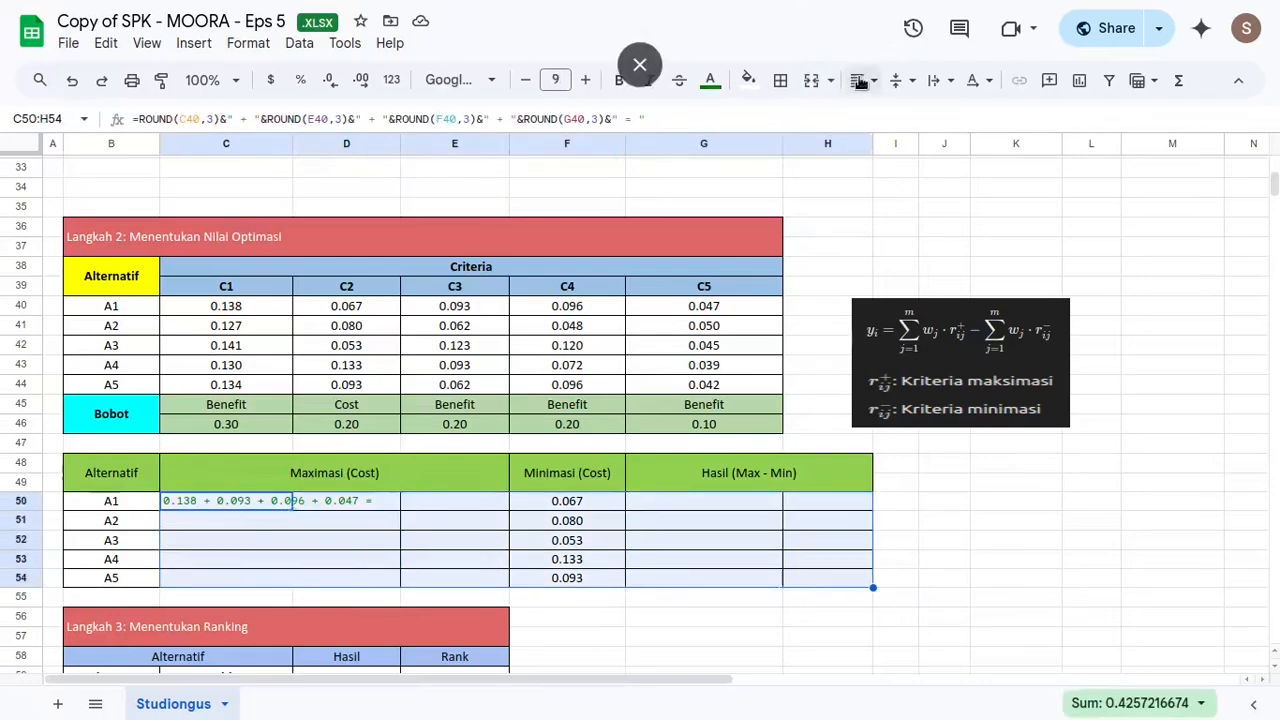
Step: Right-align the calculation text cells C50:D54 and merge C50 with D50
{"action": "mouse_move", "coordinate": [372, 575]}
{"action": "left_mouse_down"}
{"action": "mouse_move", "coordinate": [258, 504]}
{"action": "mouse_move", "coordinate": [350, 582]}
{"action": "left_mouse_up"}
{"action": "key", "text": "ctrl+c"}
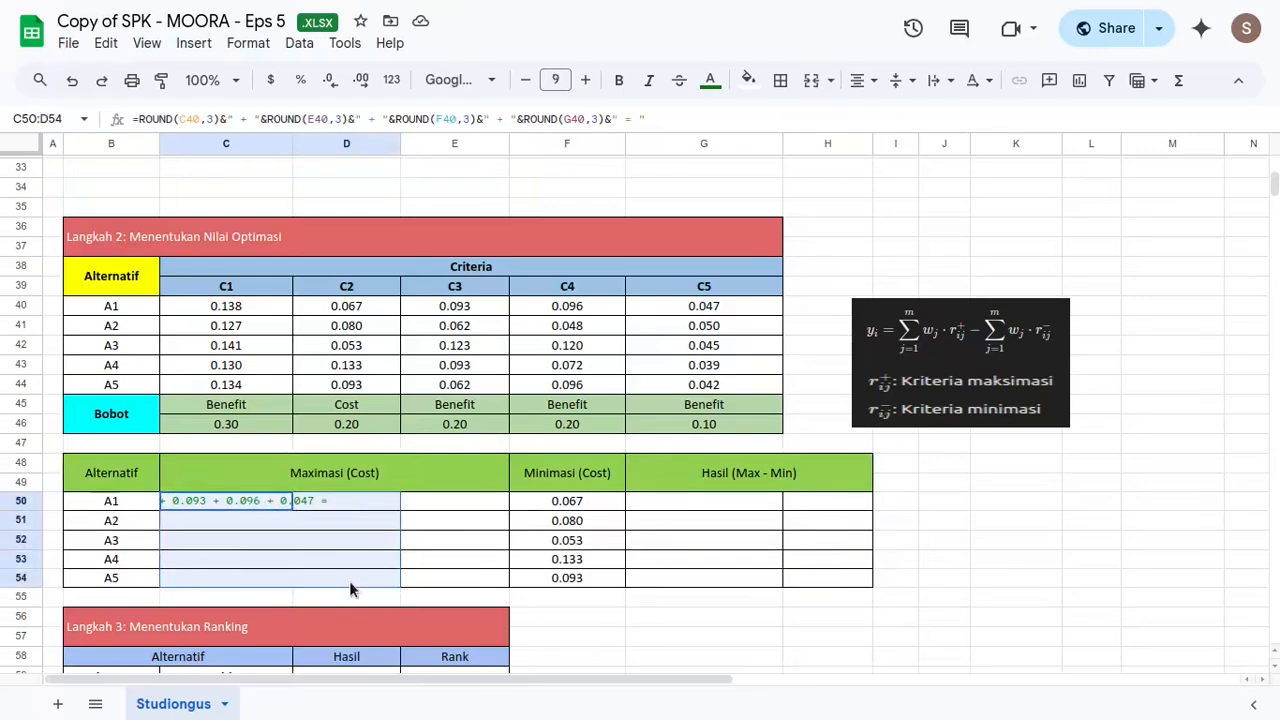
{"action": "left_click", "coordinate": [869, 83]}
{"action": "left_click", "coordinate": [920, 118]}
{"action": "left_click", "coordinate": [338, 519]}
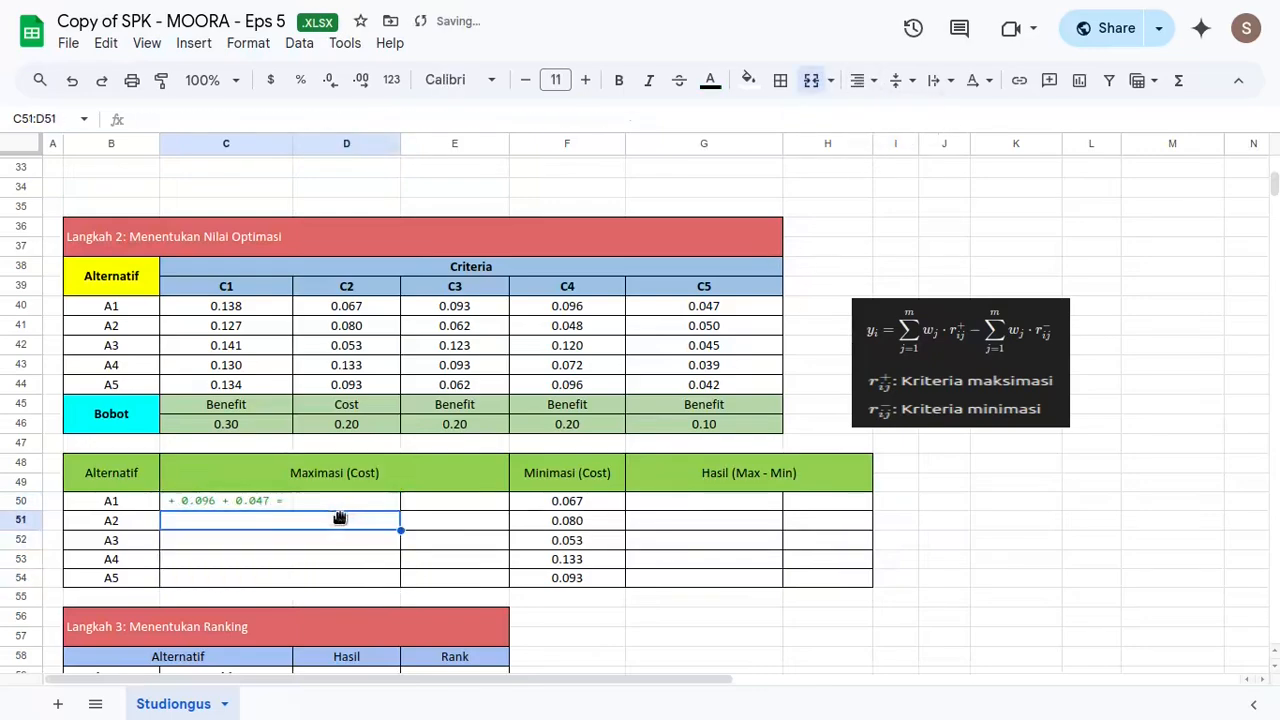
{"action": "left_click_drag", "start_coordinate": [266, 502], "coordinate": [326, 503]}
{"action": "left_click", "coordinate": [811, 80]}
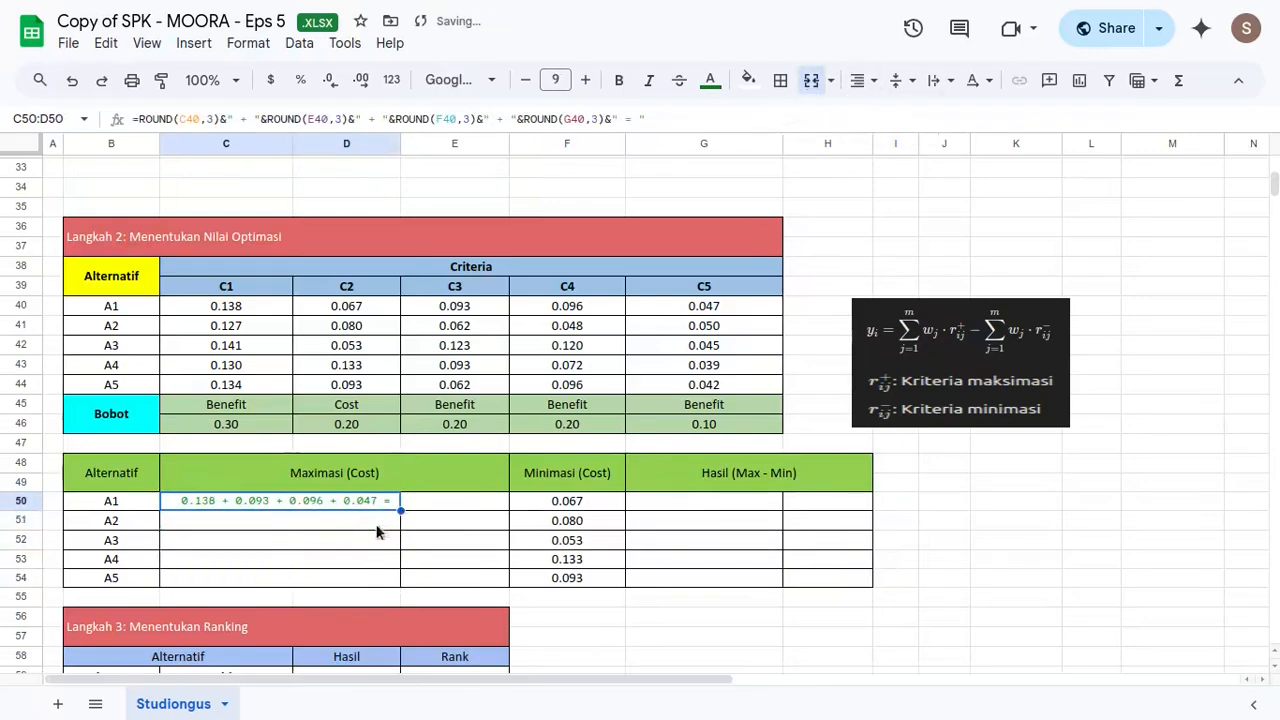
Step: Fill the merged text formula from C50:D50 down to row 54 for alternatives A2 to A5
{"action": "key", "text": "shift+Down"}
{"action": "key", "text": "shift+Down"}
{"action": "key", "text": "shift+Down"}
{"action": "key", "text": "shift+Down"}
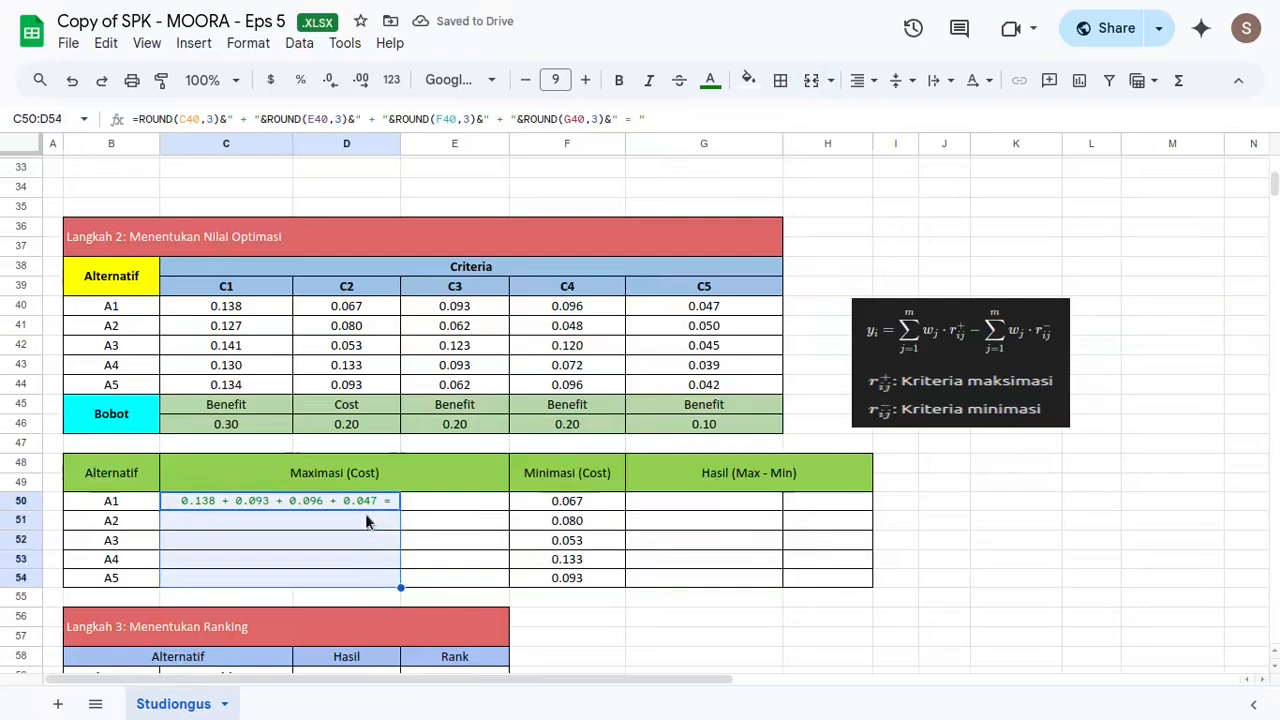
{"action": "key", "text": "ctrl+d"}
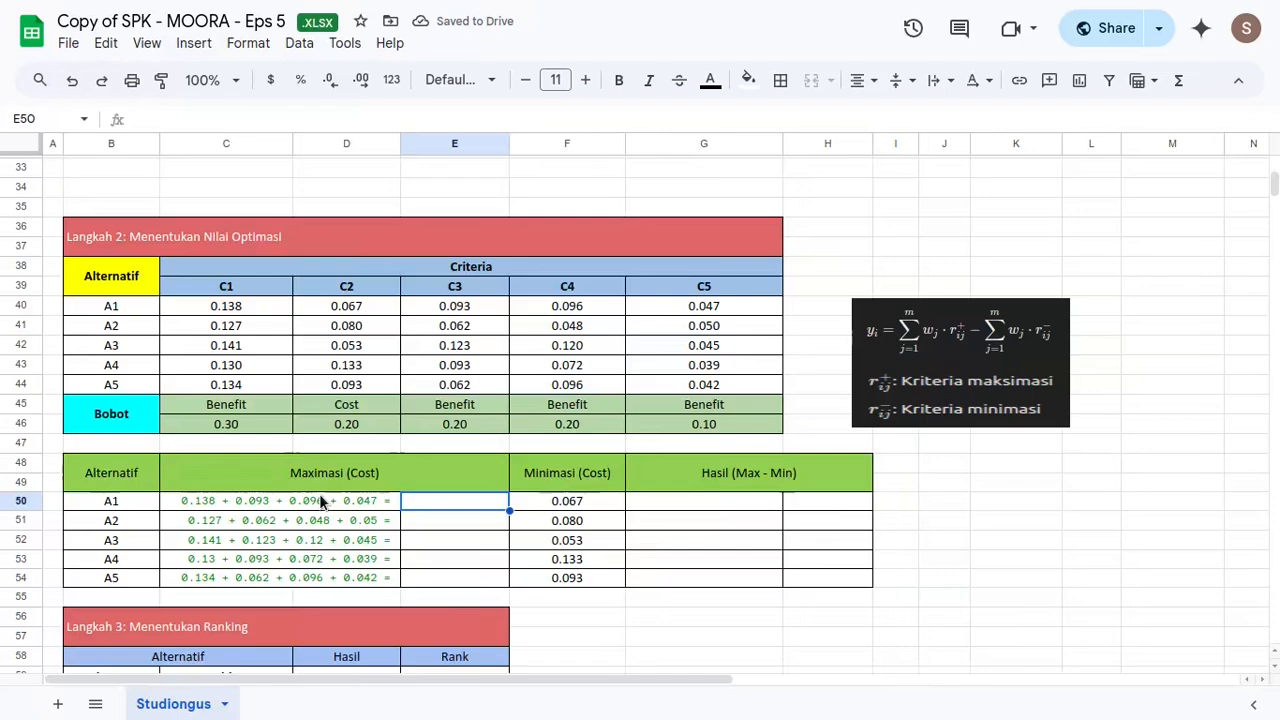
{"action": "left_click_drag", "start_coordinate": [320, 500], "coordinate": [310, 573]}
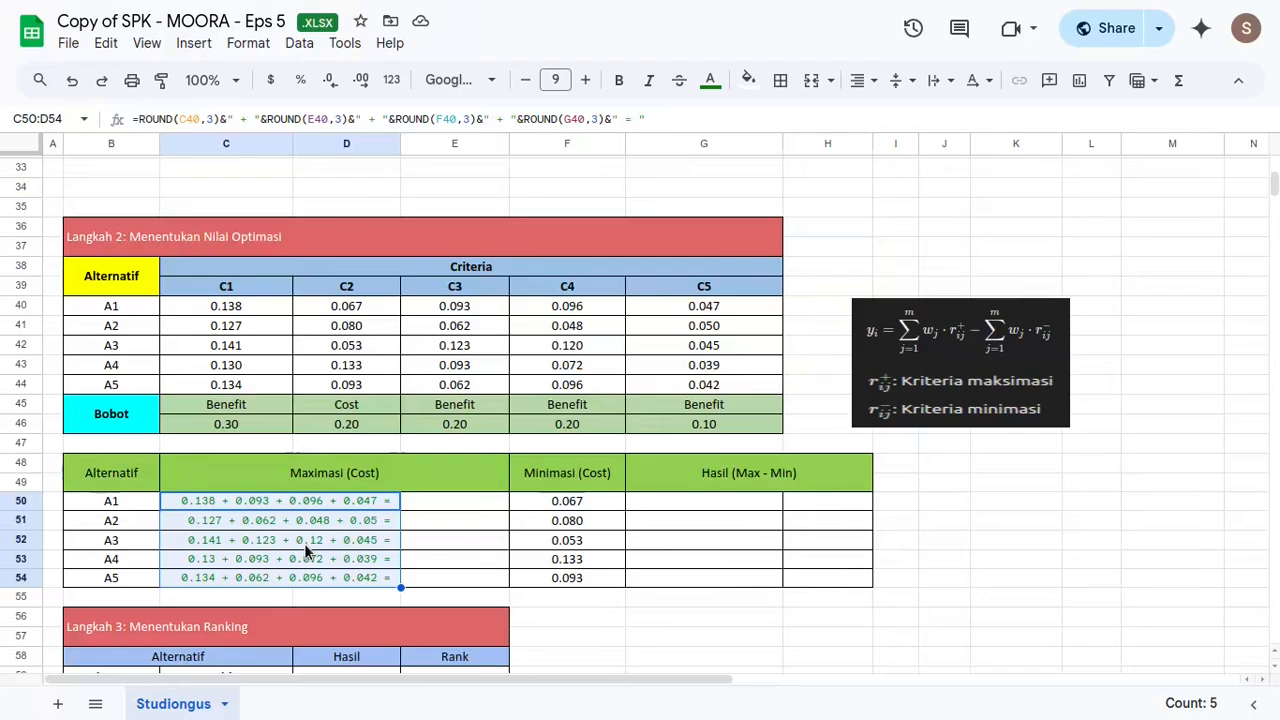
Step: Enter =SUM(C40,E40:G40) in E50 to total the benefit criteria of alternative A1
{"action": "key", "text": "Right"}
{"action": "type", "text": "="}
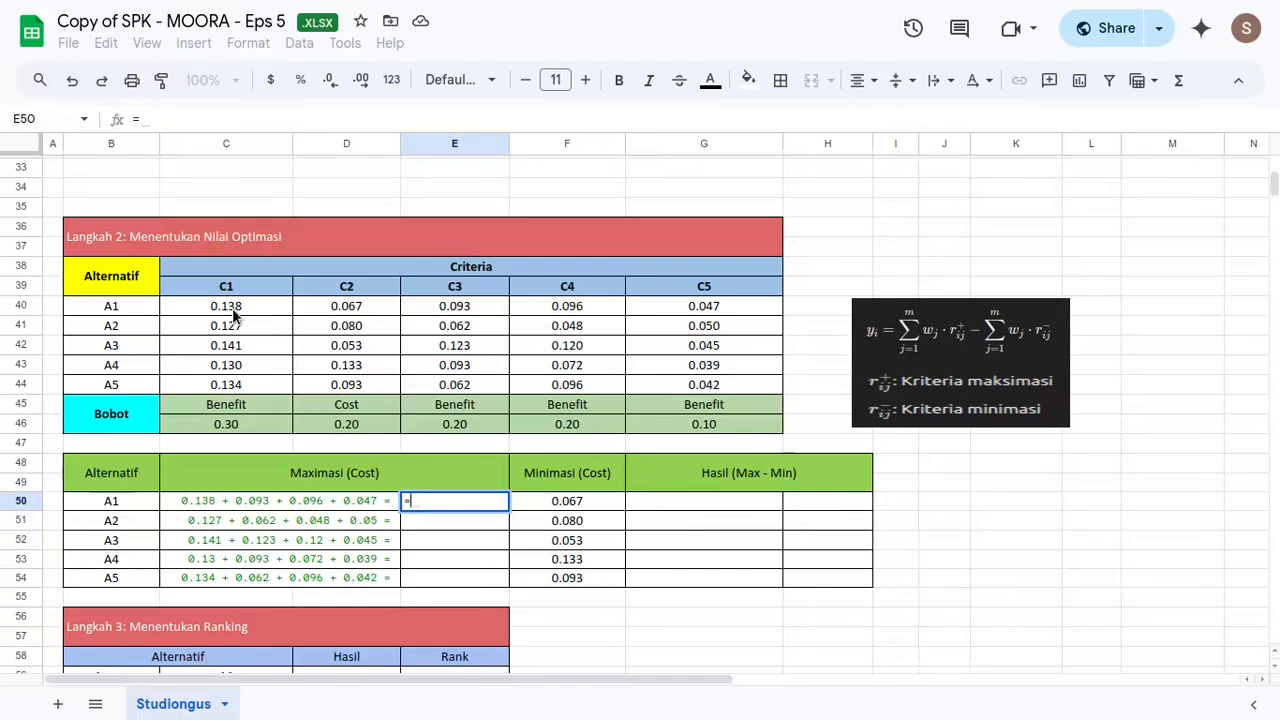
{"action": "type", "text": "sum"}
{"action": "key", "text": "Tab"}
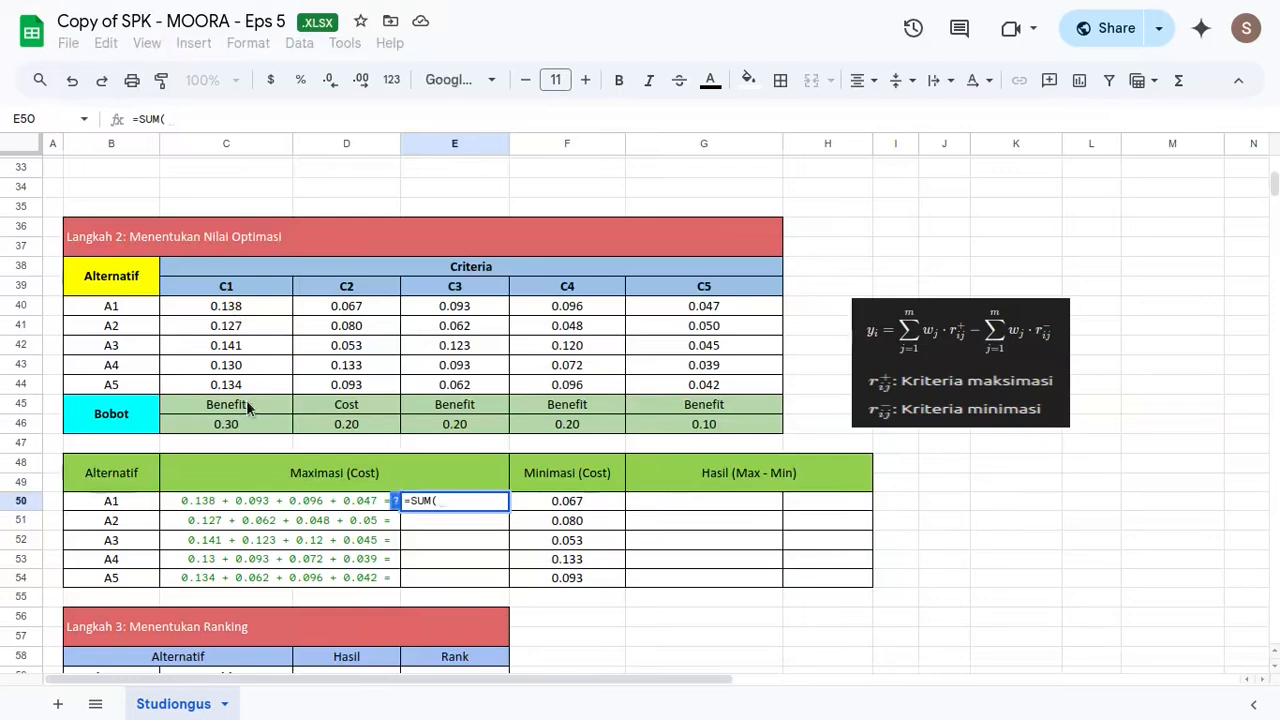
{"action": "left_click", "coordinate": [255, 304]}
{"action": "type", "text": ","}
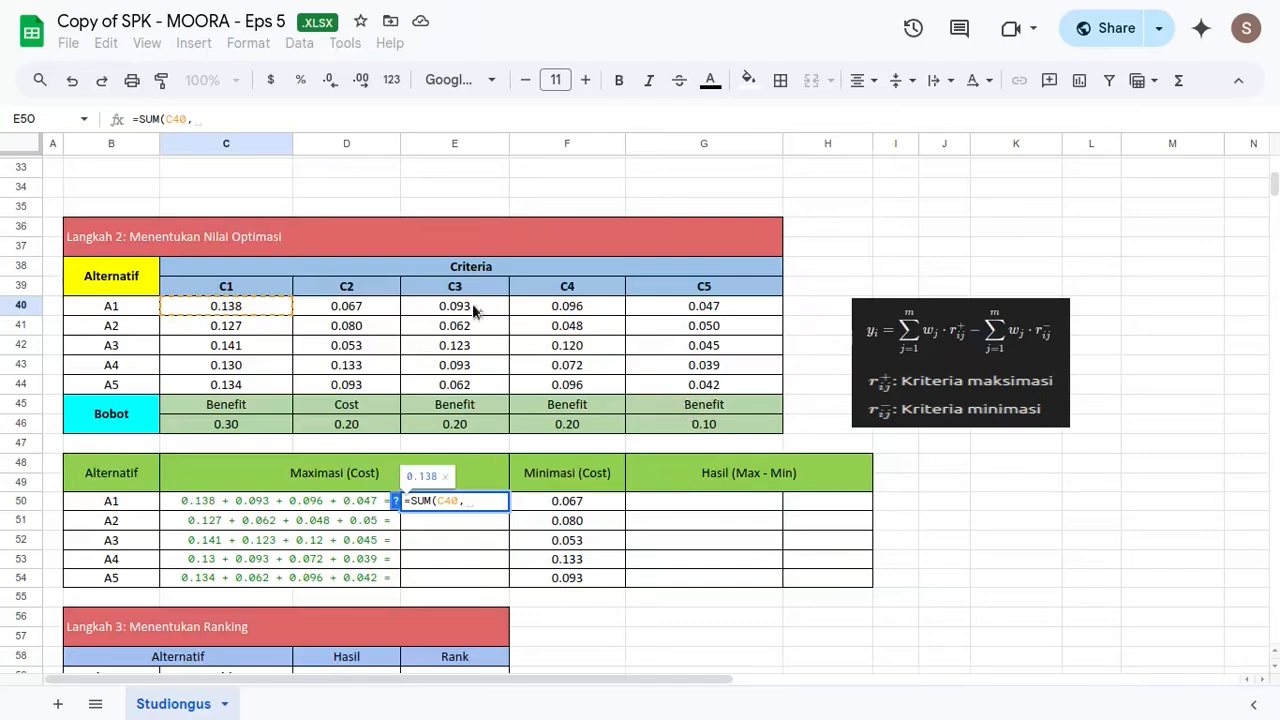
{"action": "left_click_drag", "start_coordinate": [470, 308], "coordinate": [715, 308]}
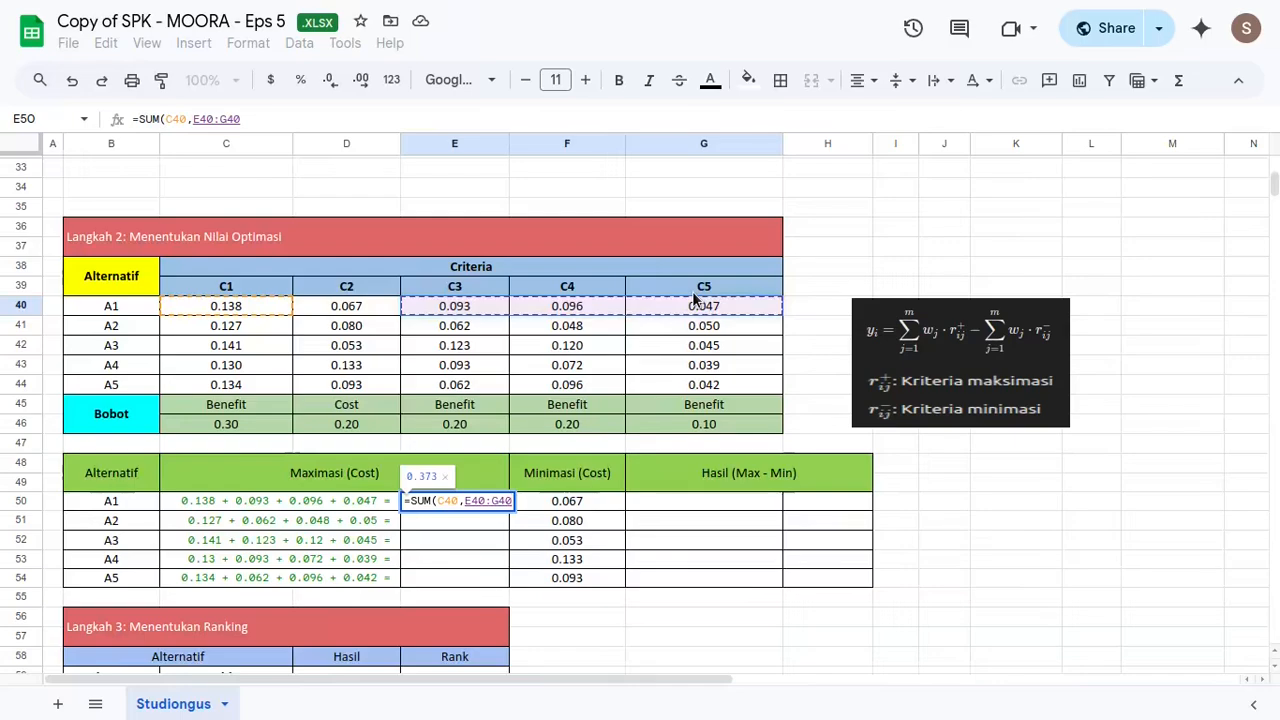
{"action": "key", "text": "Return"}
Step: Fill the benefit total formula from E50 down to E54 for alternatives A2 to A5
{"action": "key", "text": "Up"}
{"action": "key", "text": "shift+Down"}
{"action": "key", "text": "shift+Down"}
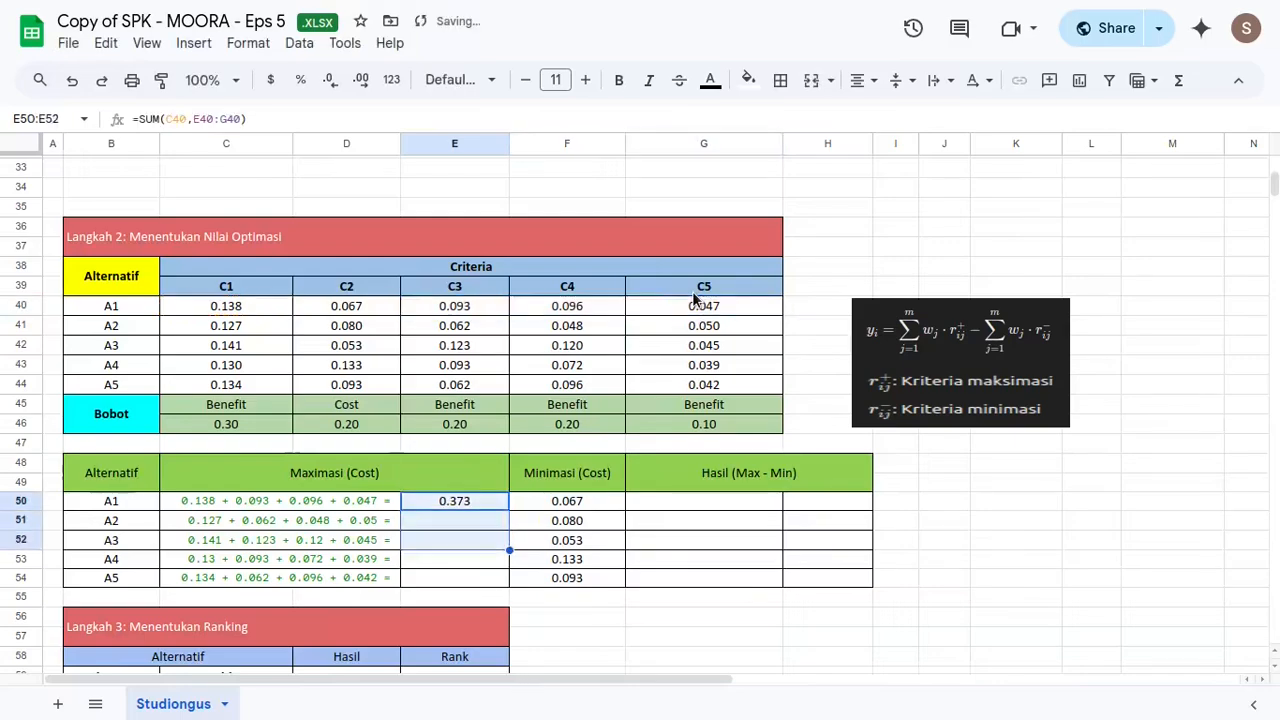
{"action": "key", "text": "shift+Down"}
{"action": "key", "text": "shift+Down"}
{"action": "key", "text": "ctrl+d"}
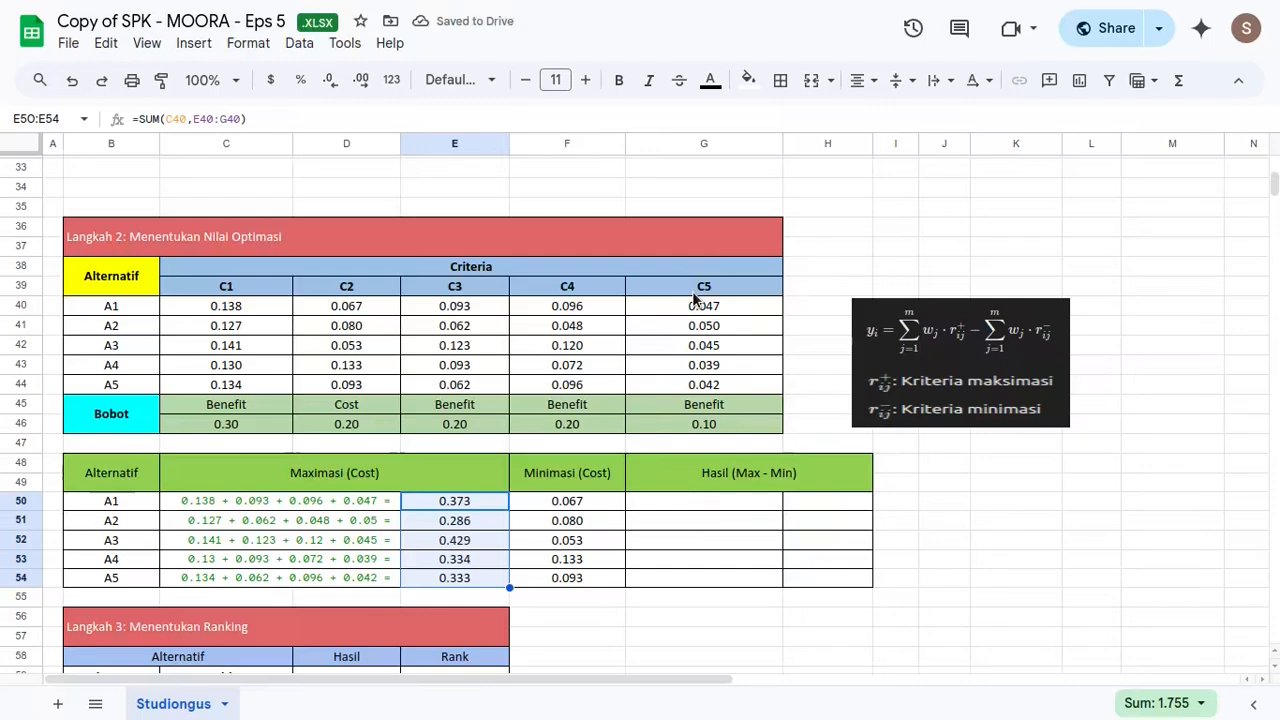
Step: Clear the existing Minimasi (Cost) values in F50:F54
{"action": "left_click", "coordinate": [463, 529]}
{"action": "left_click_drag", "start_coordinate": [613, 487], "coordinate": [614, 567]}
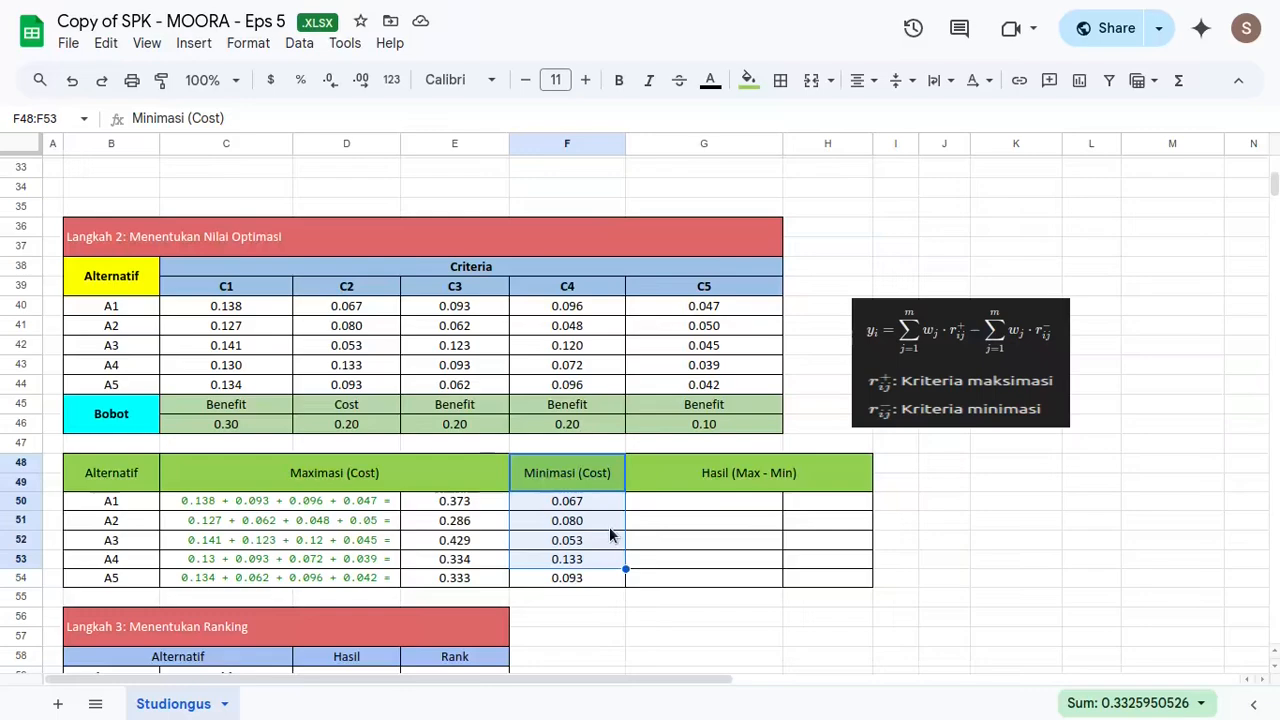
{"action": "left_click_drag", "start_coordinate": [608, 500], "coordinate": [608, 577]}
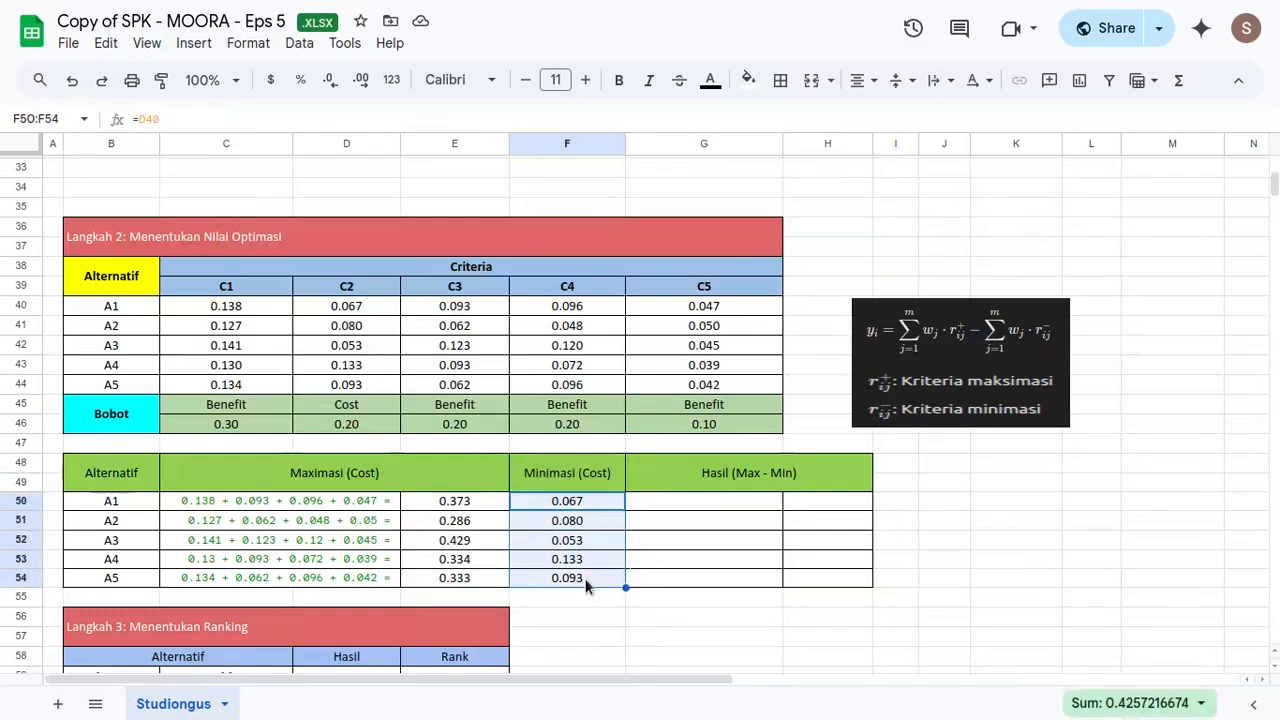
{"action": "key", "text": "Delete"}
{"action": "key", "text": "Up"}
{"action": "key", "text": "Down"}
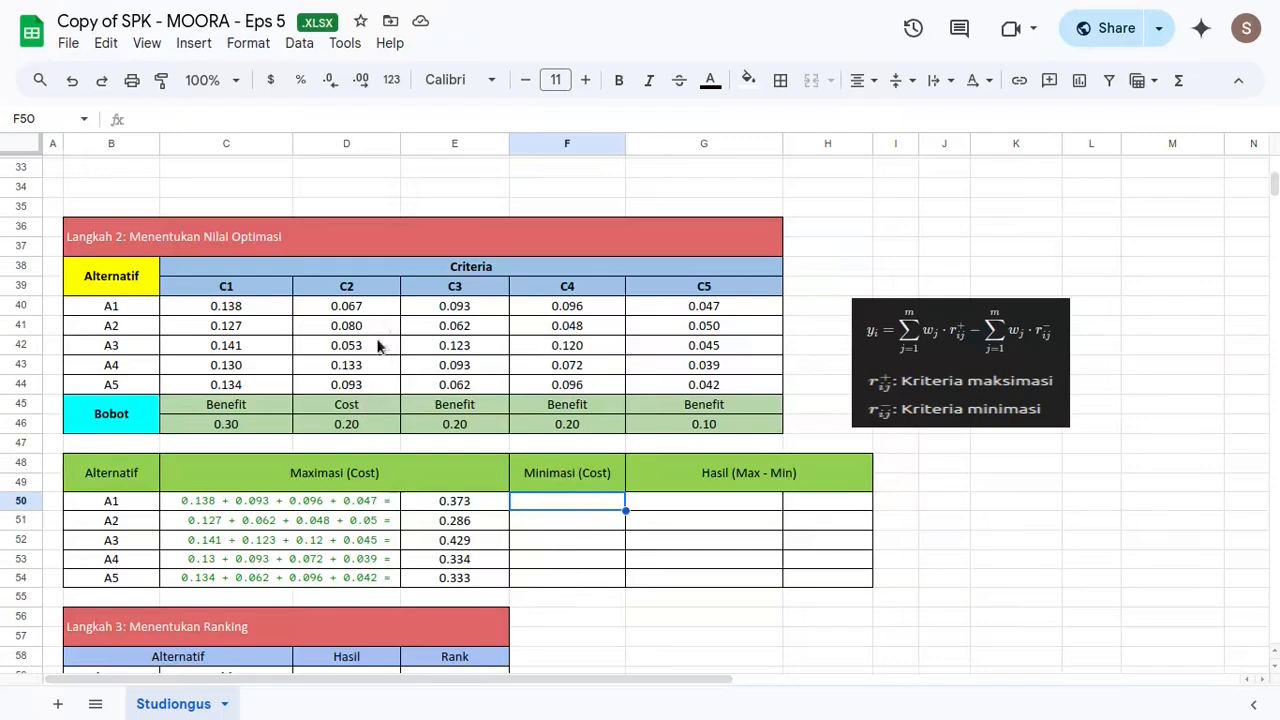
Step: Enter =D40 in F50 as the cost value of A1 and fill it down to F54
{"action": "type", "text": "="}
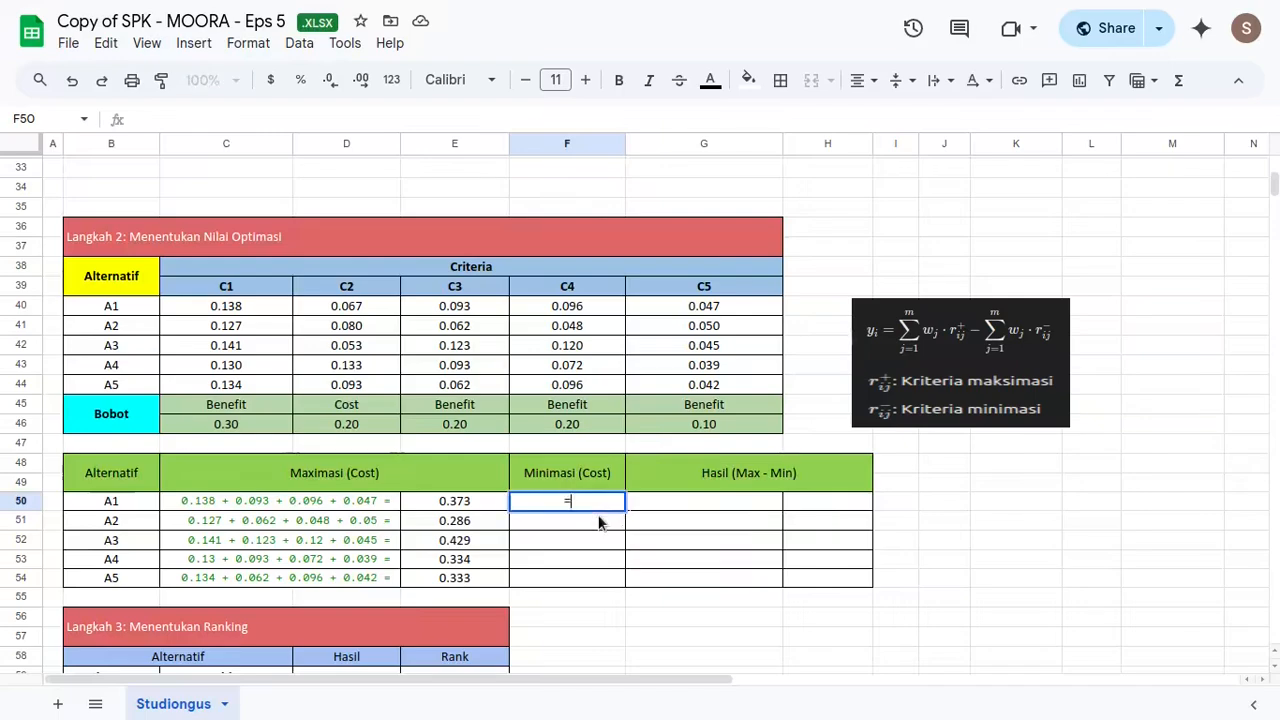
{"action": "left_click", "coordinate": [344, 307]}
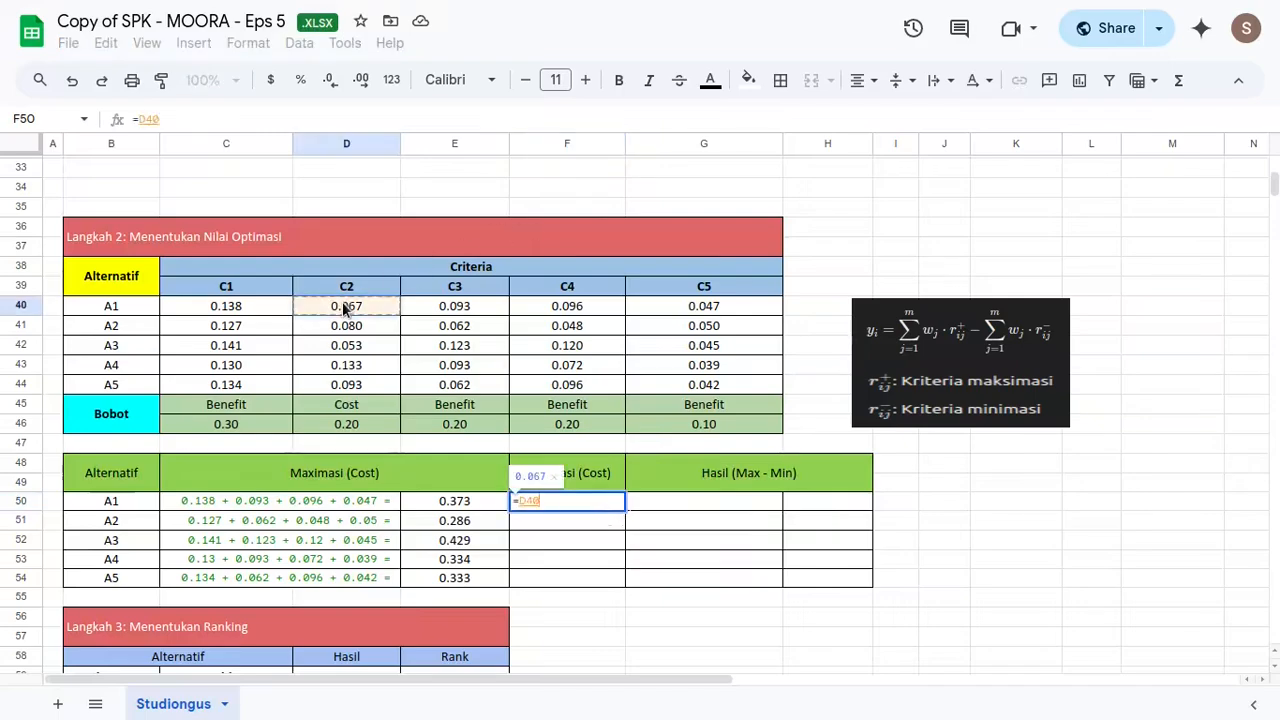
{"action": "key", "text": "ctrl+Return"}
{"action": "key", "text": "shift+Down"}
{"action": "key", "text": "shift+Down"}
{"action": "key", "text": "shift+Down"}
{"action": "key", "text": "shift+Down"}
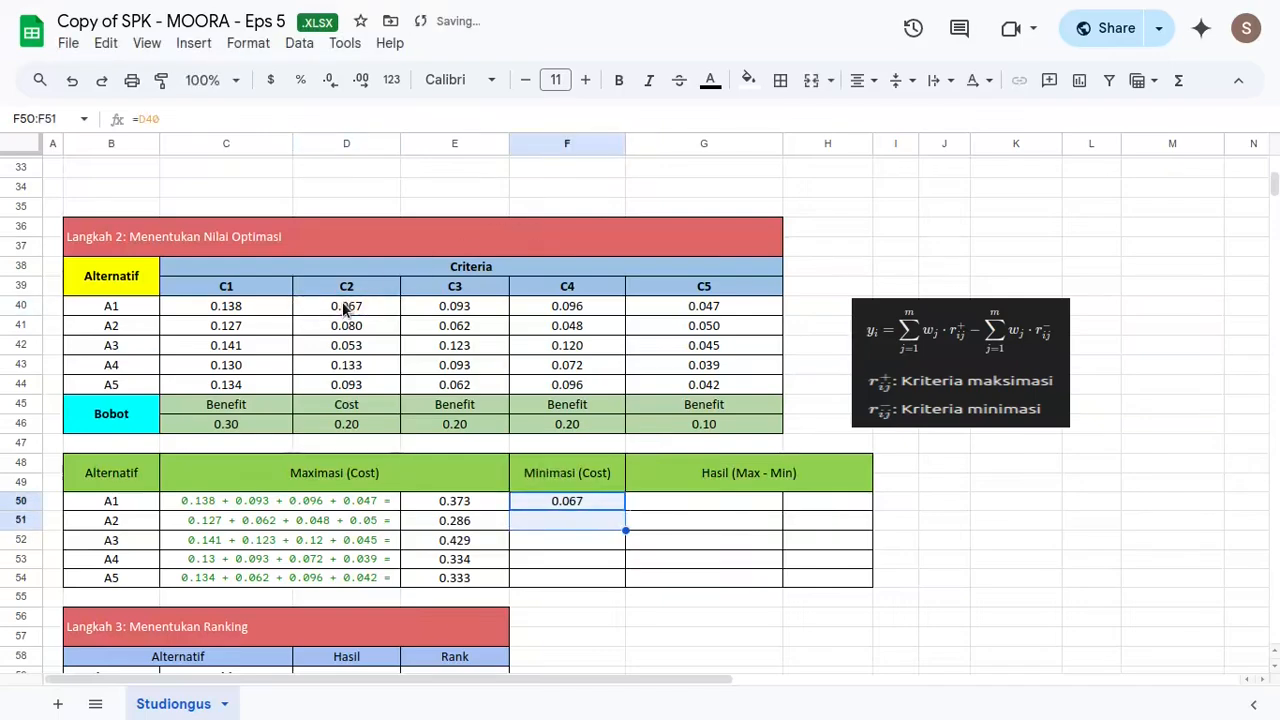
{"action": "key", "text": "ctrl+d"}
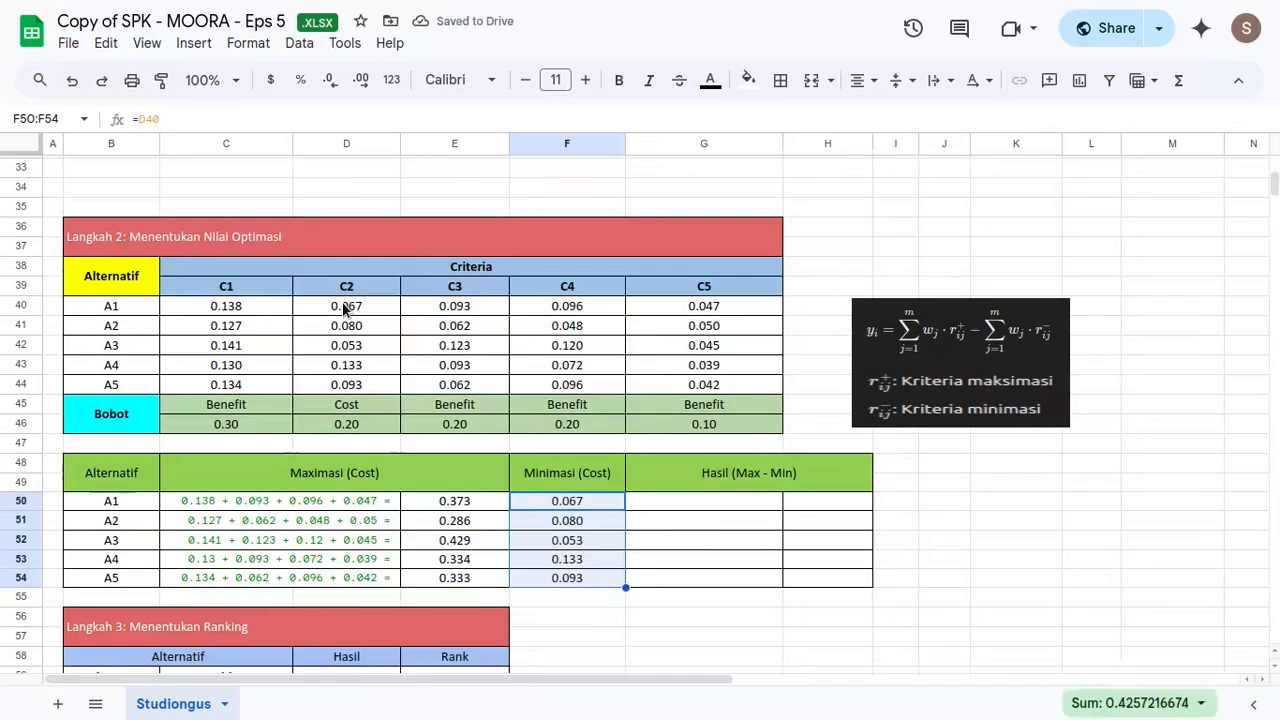
Step: Copy the subtraction text formula stored in G93 and clear that cell
{"action": "left_click", "coordinate": [715, 500]}
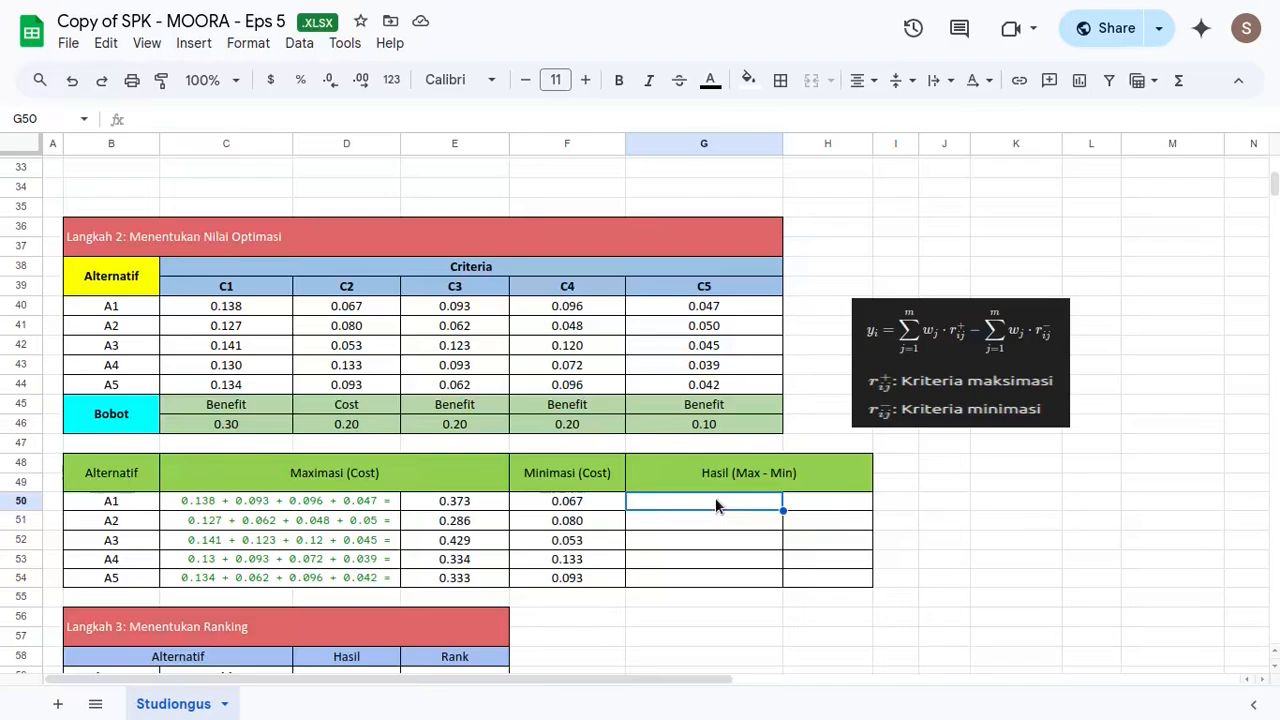
{"action": "key", "text": "ctrl+Down"}
{"action": "key", "text": "Return"}
{"action": "key", "text": "ctrl+a"}
{"action": "key", "text": "ctrl+c"}
{"action": "key", "text": "BackSpace"}
{"action": "key", "text": "Return"}
{"action": "key", "text": "ctrl+Up"}
{"action": "scroll", "coordinate": [715, 505], "scroll_direction": "up", "scroll_amount": 5}
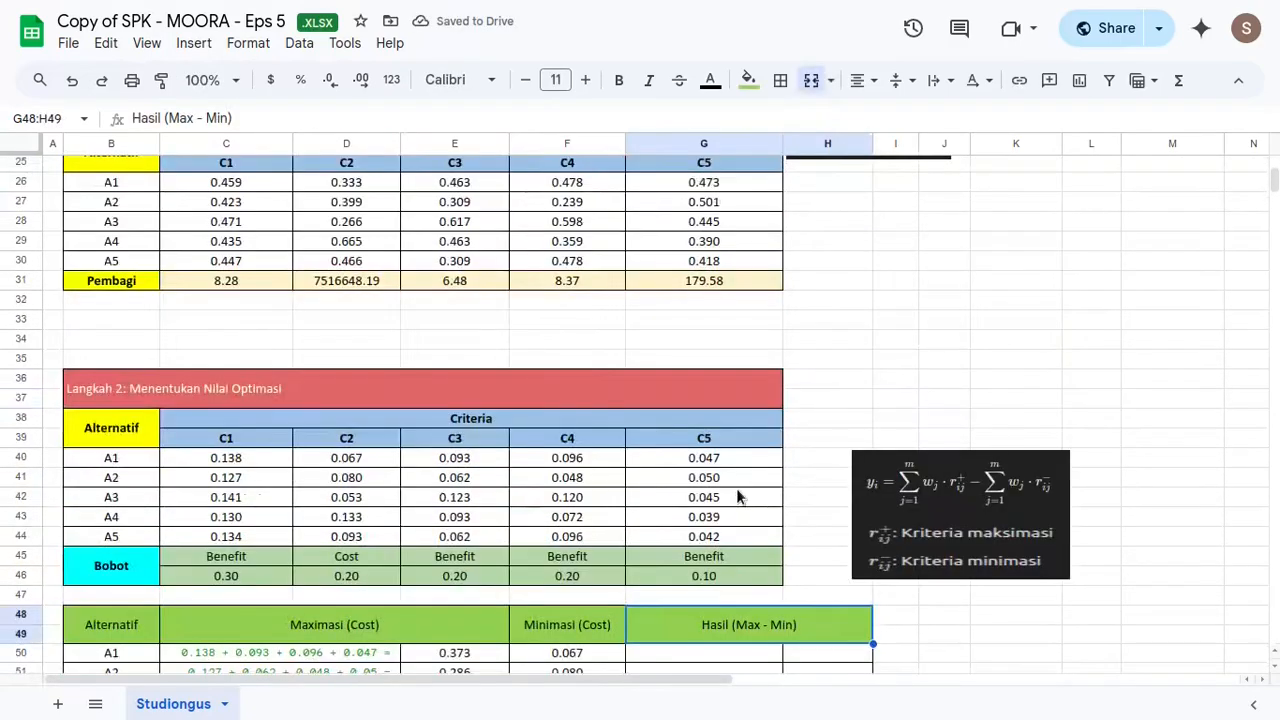
Step: Paste the formula =round(E50,3)&" - "&ROUND(F50,3) into G50 and autofill it down to G54
{"action": "scroll", "coordinate": [736, 497], "scroll_direction": "down", "scroll_amount": 2}
{"action": "left_click", "coordinate": [741, 548]}
{"action": "key", "text": "ctrl+v"}
{"action": "key", "text": "Return"}
{"action": "key", "text": "ctrl+Return"}
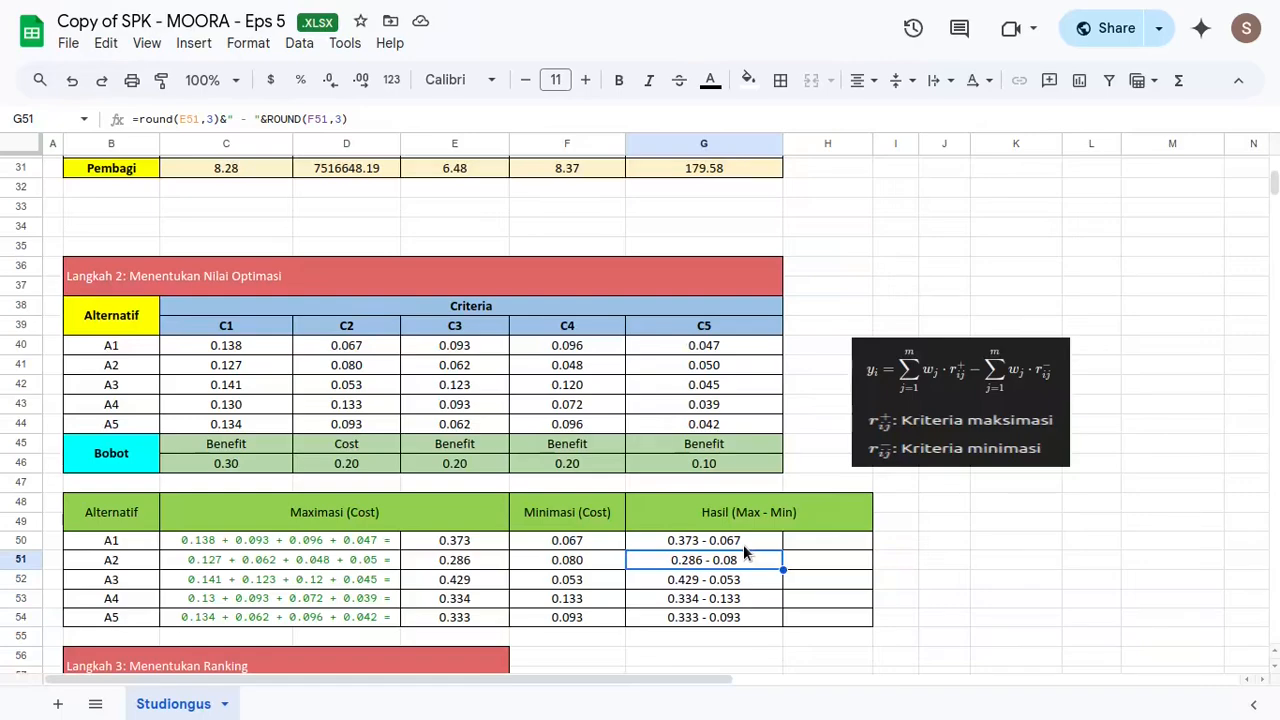
Step: Change the header above the benefit totals to Maximasi (Benefit)
{"action": "left_click", "coordinate": [447, 544]}
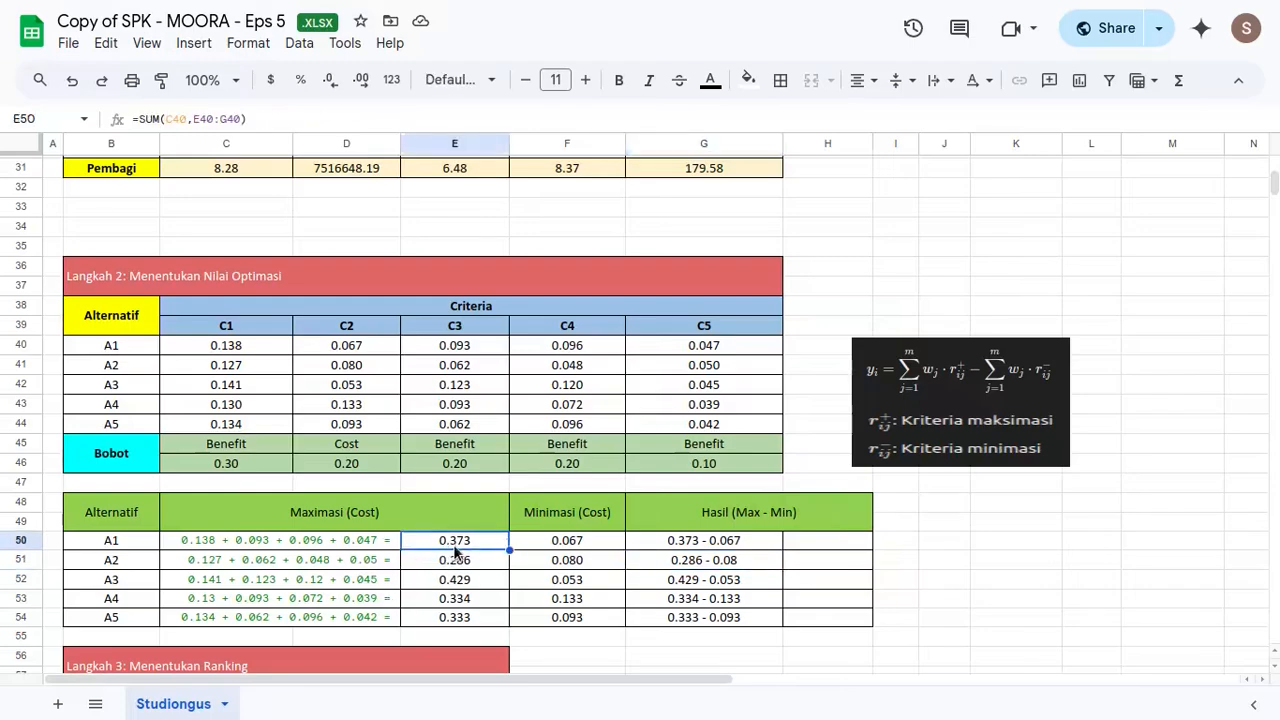
{"action": "left_click", "coordinate": [603, 548]}
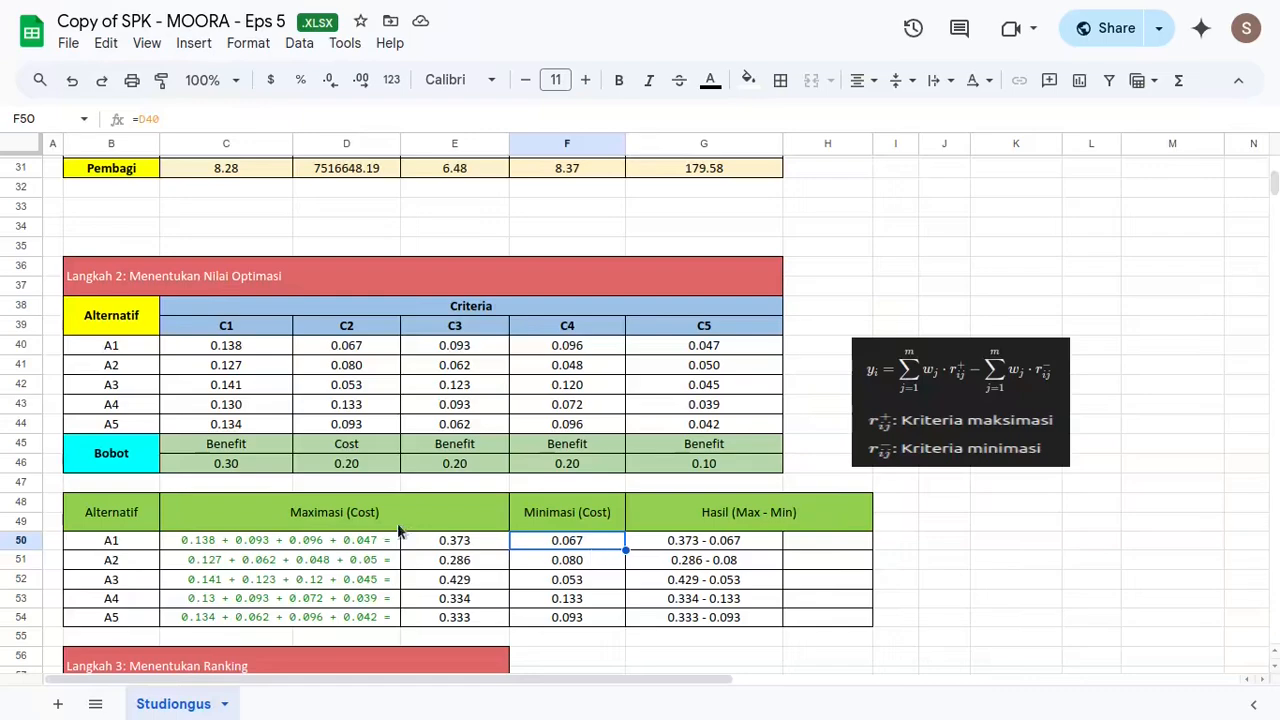
{"action": "left_click", "coordinate": [365, 513]}
{"action": "double_click", "coordinate": [368, 502]}
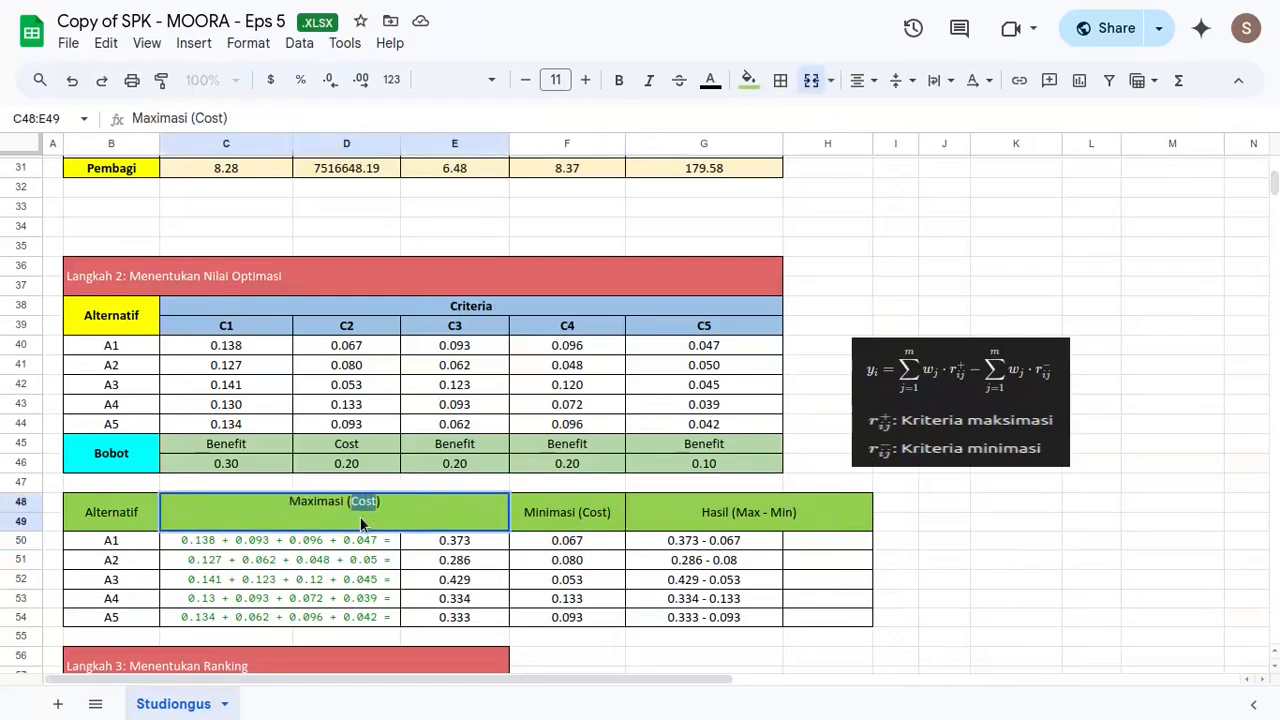
{"action": "type", "text": "Benefit"}
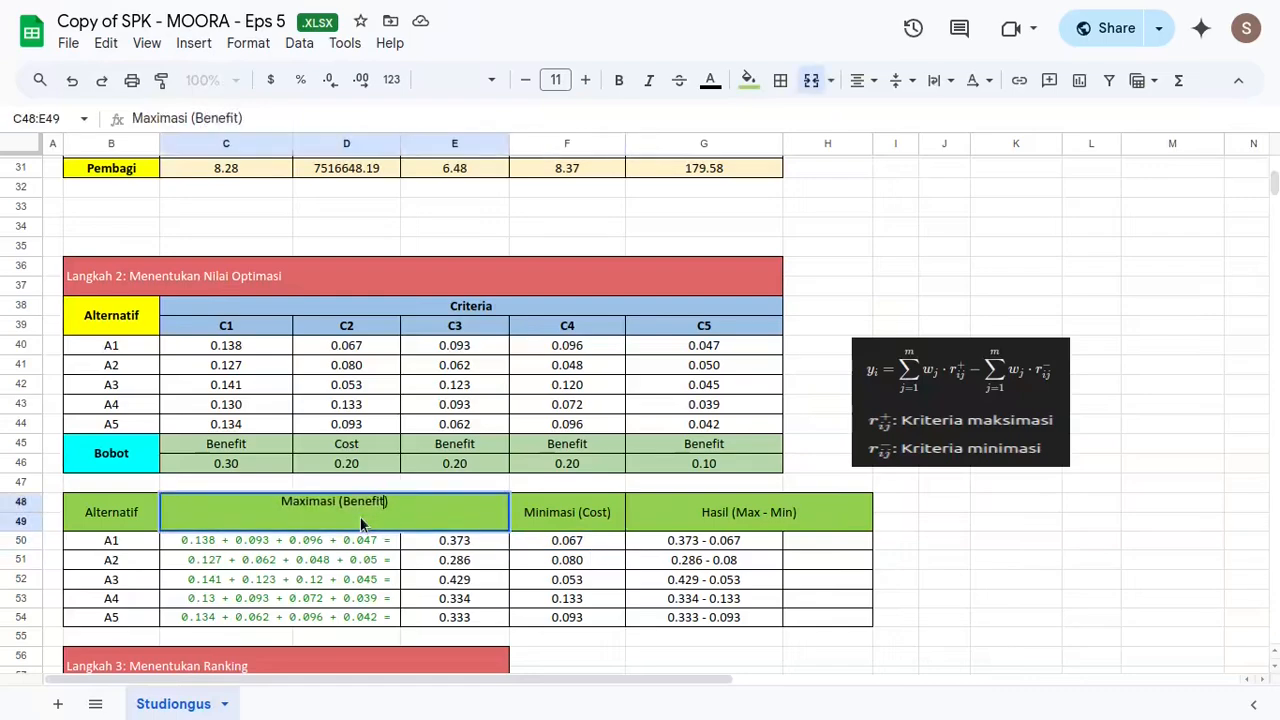
{"action": "key", "text": "Return"}
Step: Enter =E50-F50 in H50 as the Max - Min result of A1 and fill it down to H54
{"action": "left_click", "coordinate": [811, 536]}
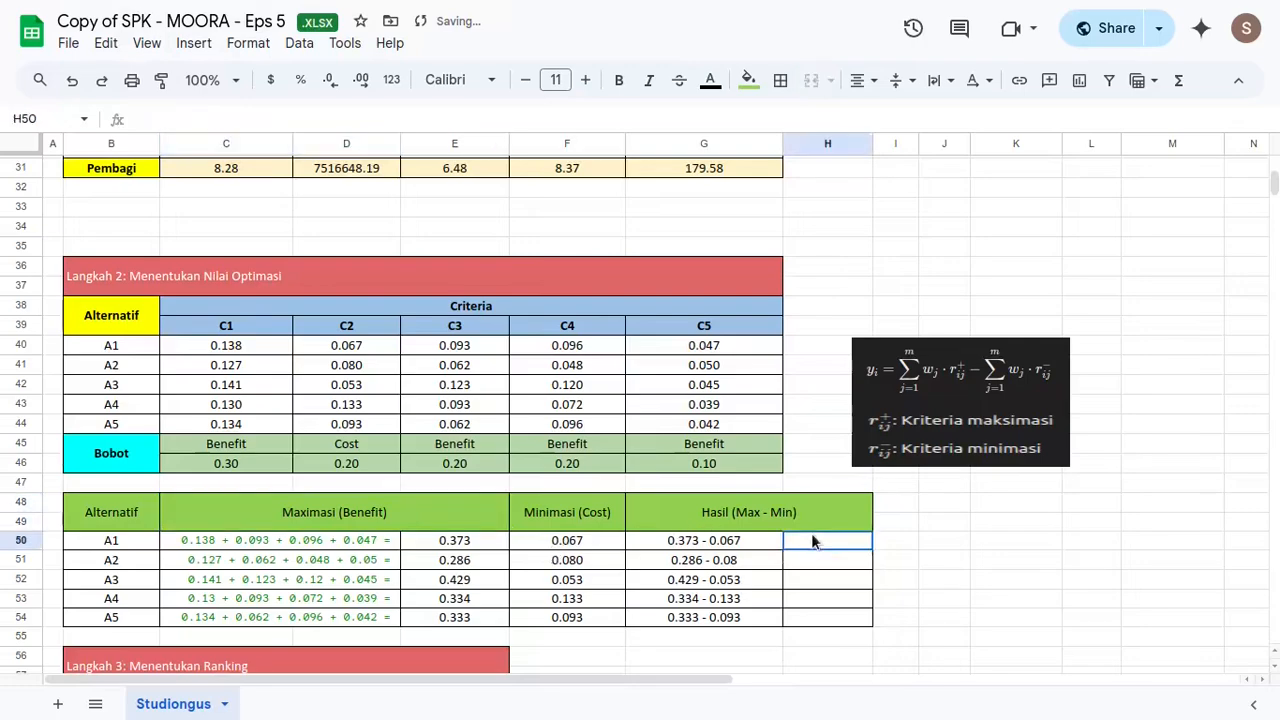
{"action": "type", "text": "="}
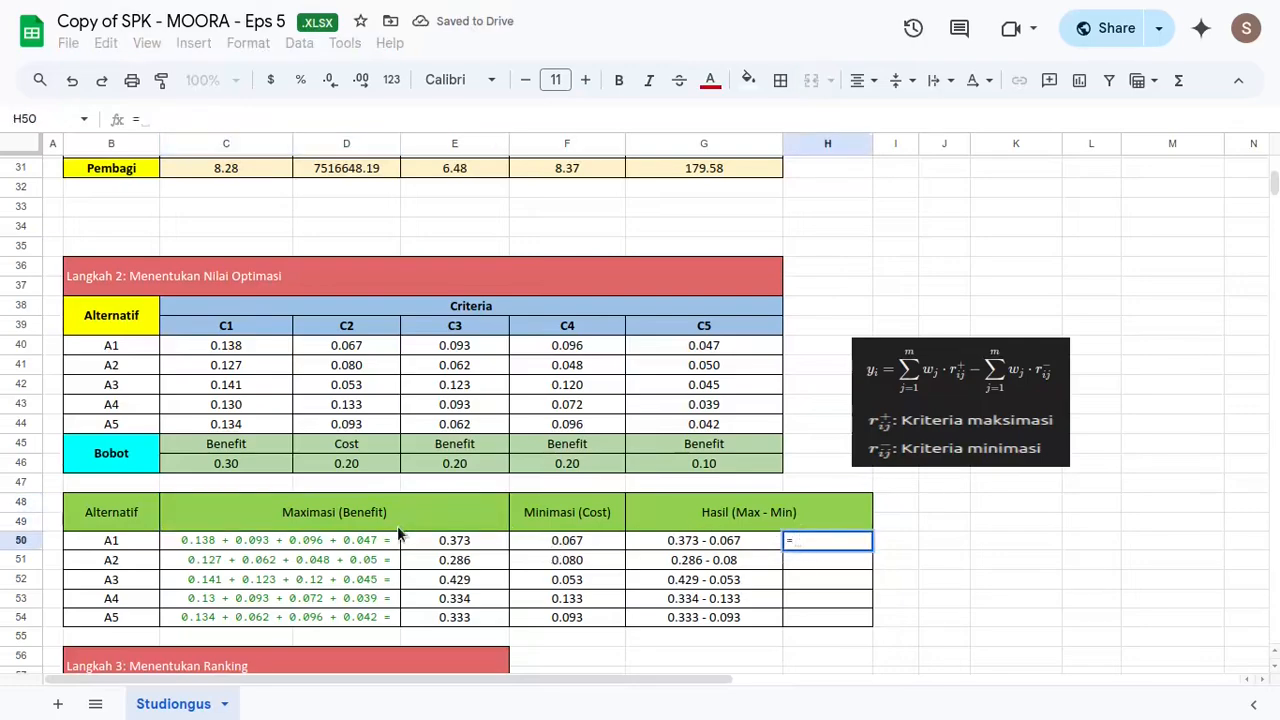
{"action": "left_click", "coordinate": [469, 540]}
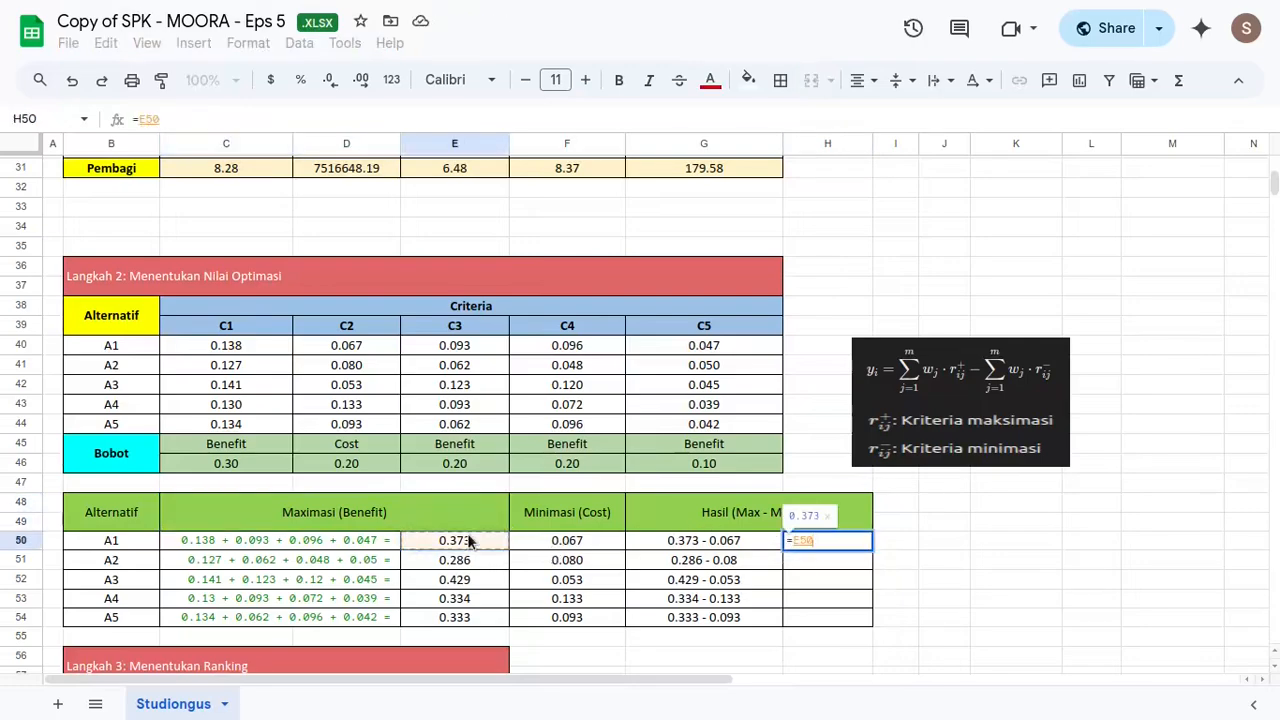
{"action": "type", "text": "-"}
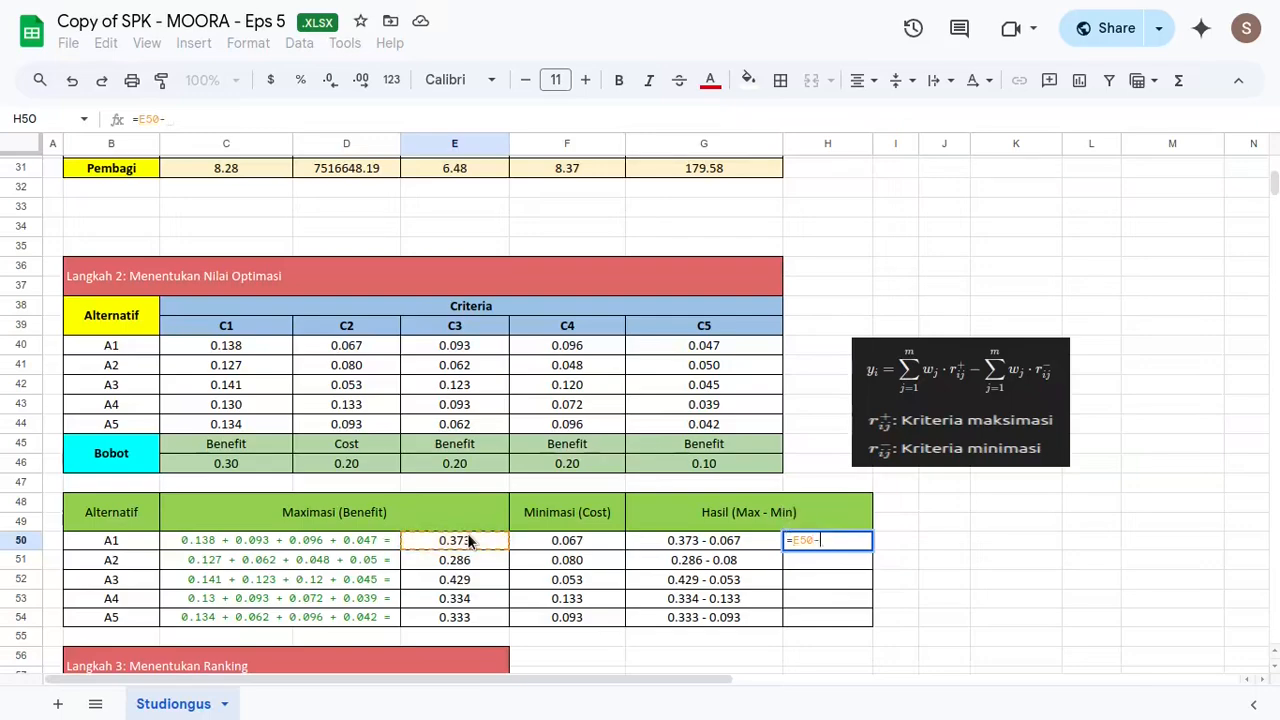
{"action": "left_click", "coordinate": [563, 540]}
{"action": "key", "text": "ctrl+Return"}
{"action": "key", "text": "shift+Down"}
{"action": "key", "text": "shift+Down"}
{"action": "key", "text": "shift+Down"}
{"action": "key", "text": "shift+Down"}
{"action": "key", "text": "ctrl+d"}
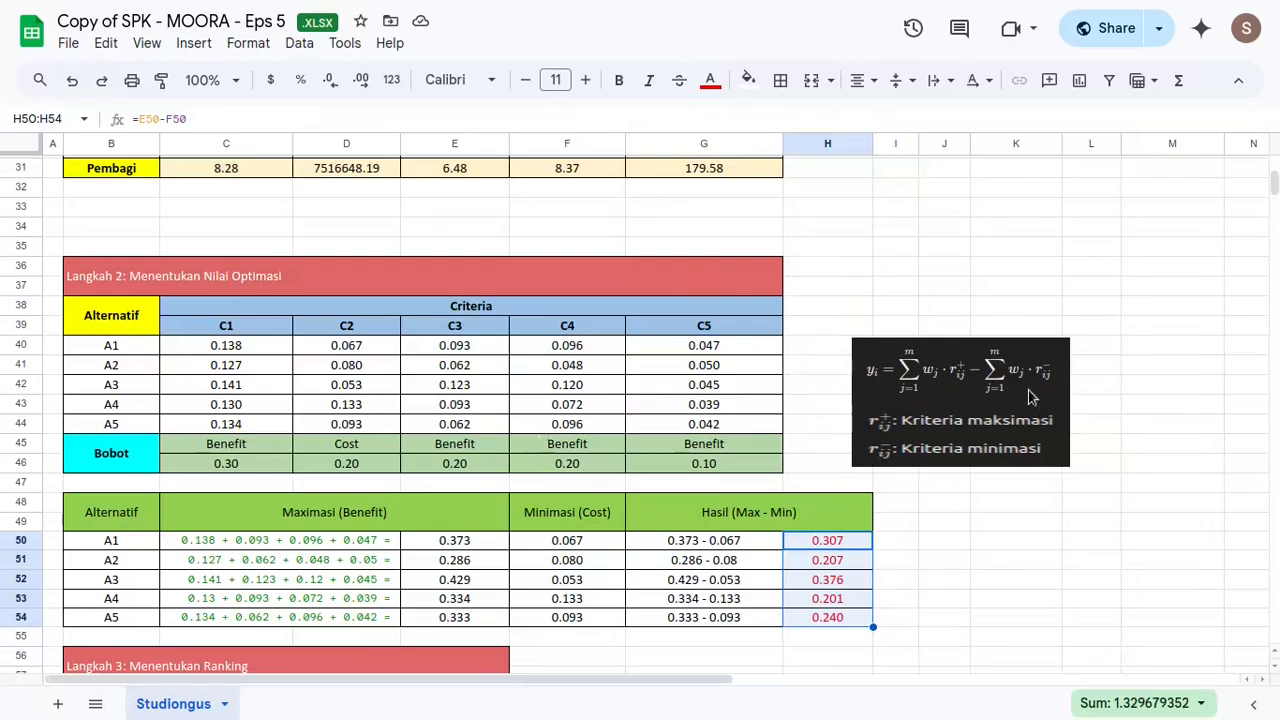
{"action": "left_click_drag", "start_coordinate": [118, 305], "coordinate": [916, 631]}
{"action": "left_click", "coordinate": [912, 636]}
Step: Shift the Langkah 3: Menentukan Ranking table down six rows so that its title starts at row 62
{"action": "scroll", "coordinate": [893, 544], "scroll_direction": "down", "scroll_amount": 6}
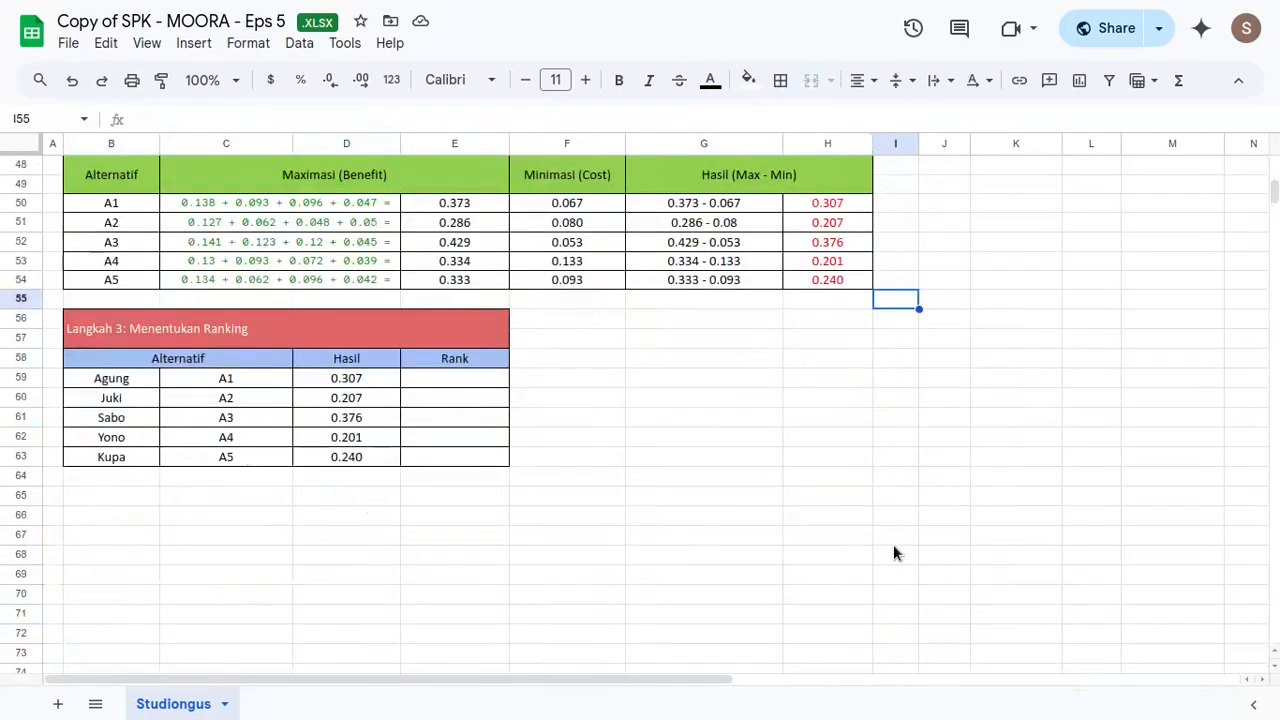
{"action": "left_click", "coordinate": [186, 225]}
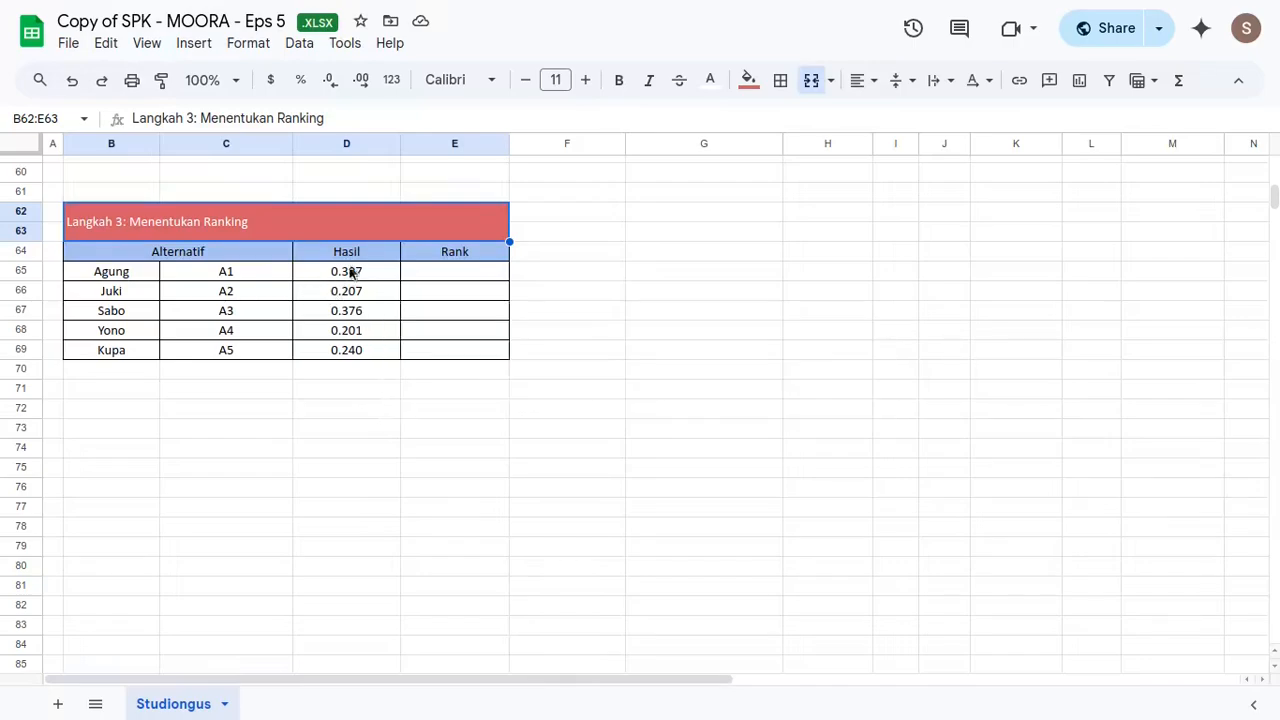
Step: Clear the Hasil values in D65:D69, link D65 to the A1 result with =H50, and fill it down to D69
{"action": "left_click_drag", "start_coordinate": [349, 273], "coordinate": [363, 352]}
{"action": "scroll", "coordinate": [589, 397], "scroll_direction": "up", "scroll_amount": 4}
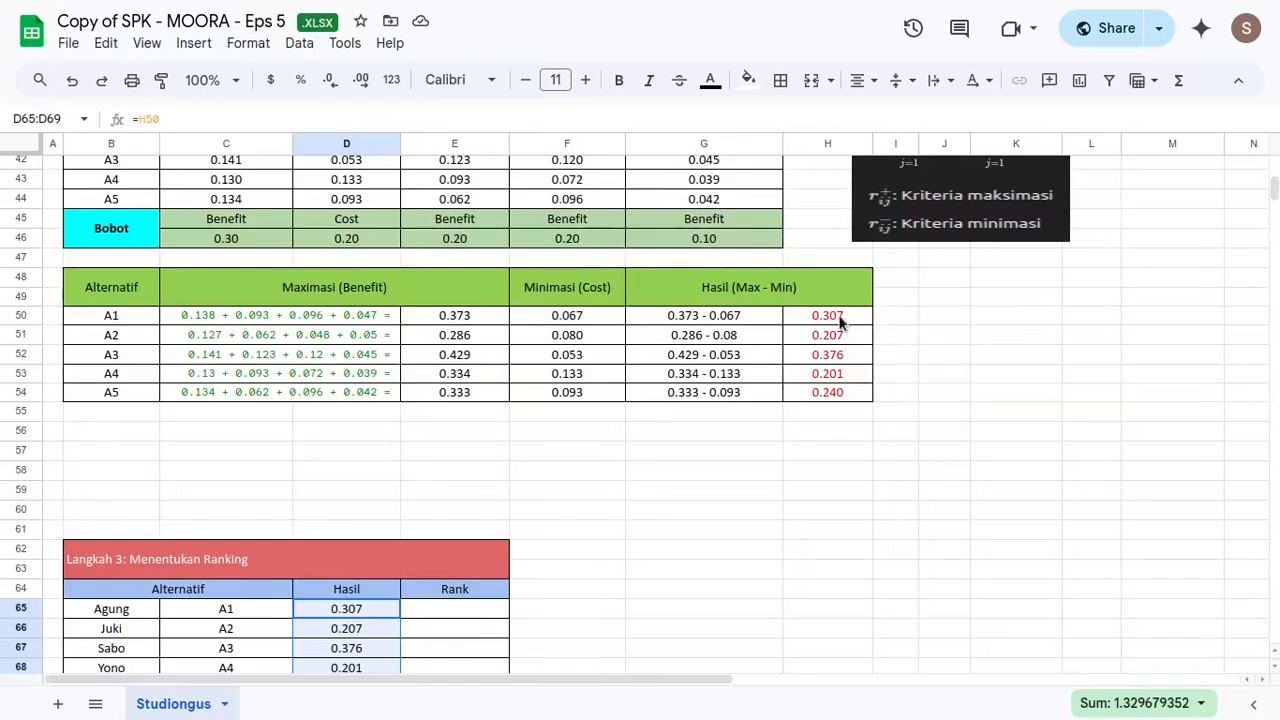
{"action": "scroll", "coordinate": [600, 420], "scroll_direction": "down", "scroll_amount": 1}
{"action": "key", "text": "Delete"}
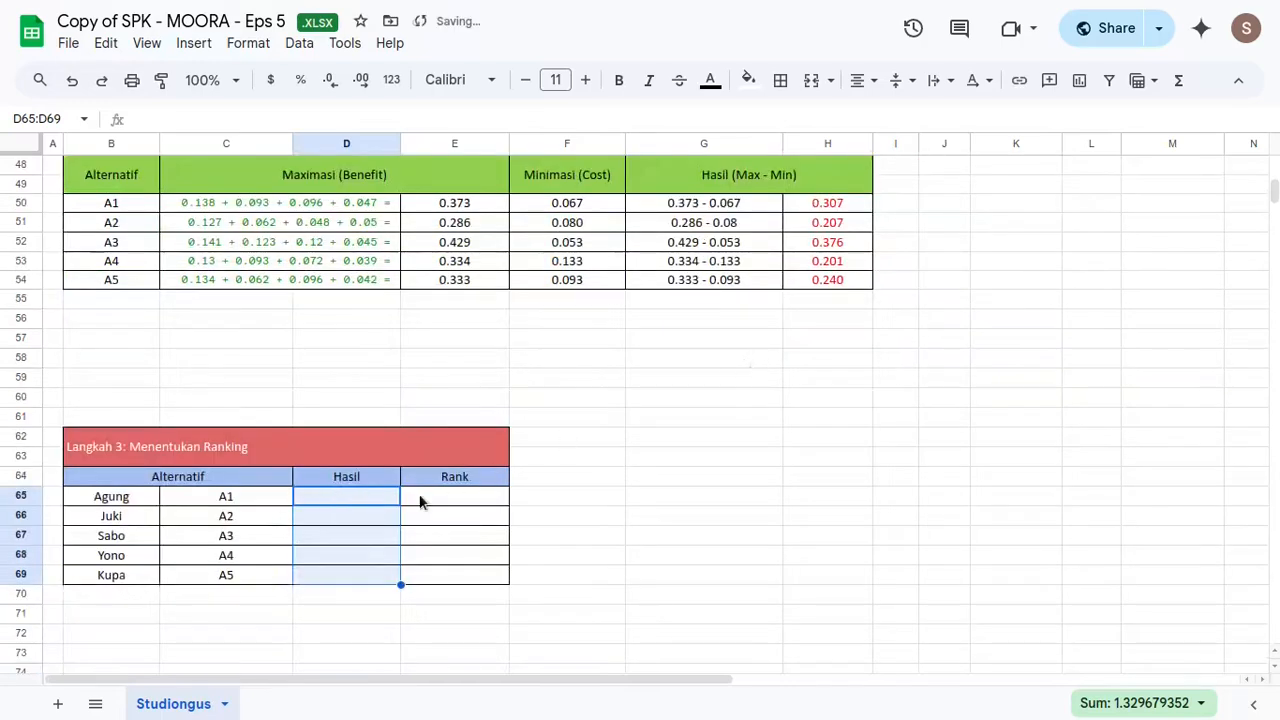
{"action": "type", "text": "="}
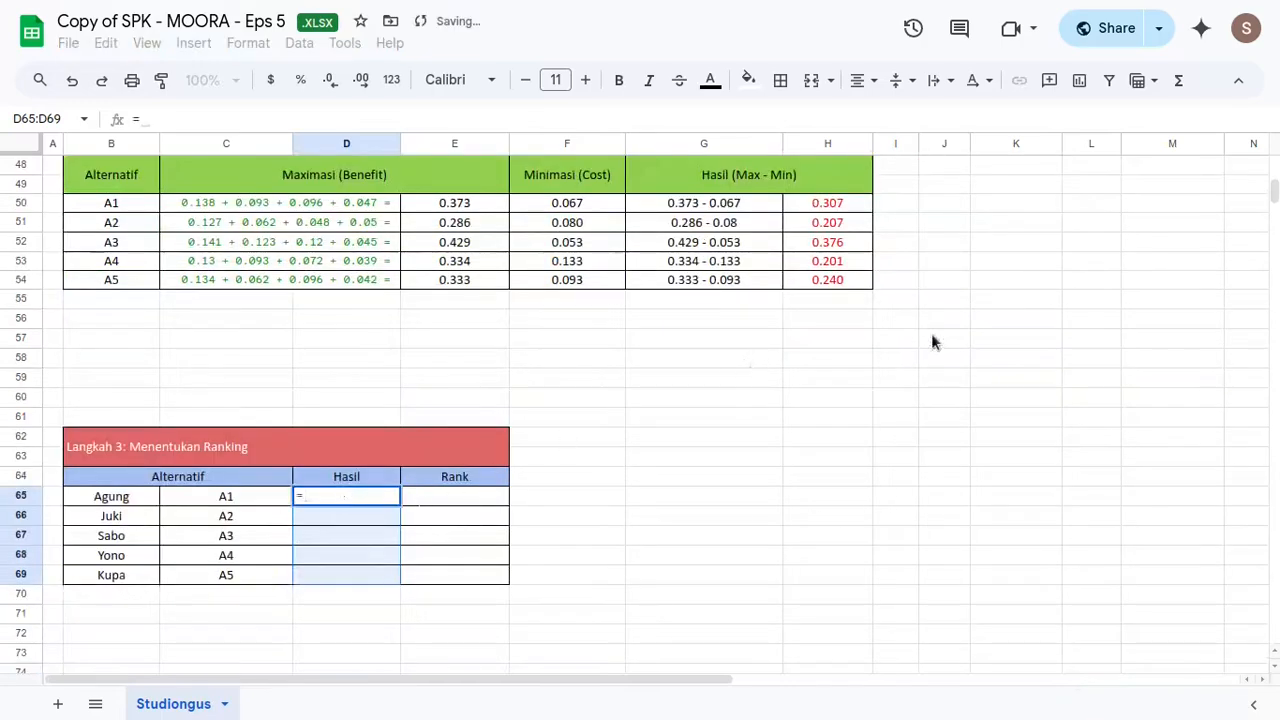
{"action": "left_click", "coordinate": [828, 203]}
{"action": "key", "text": "Return"}
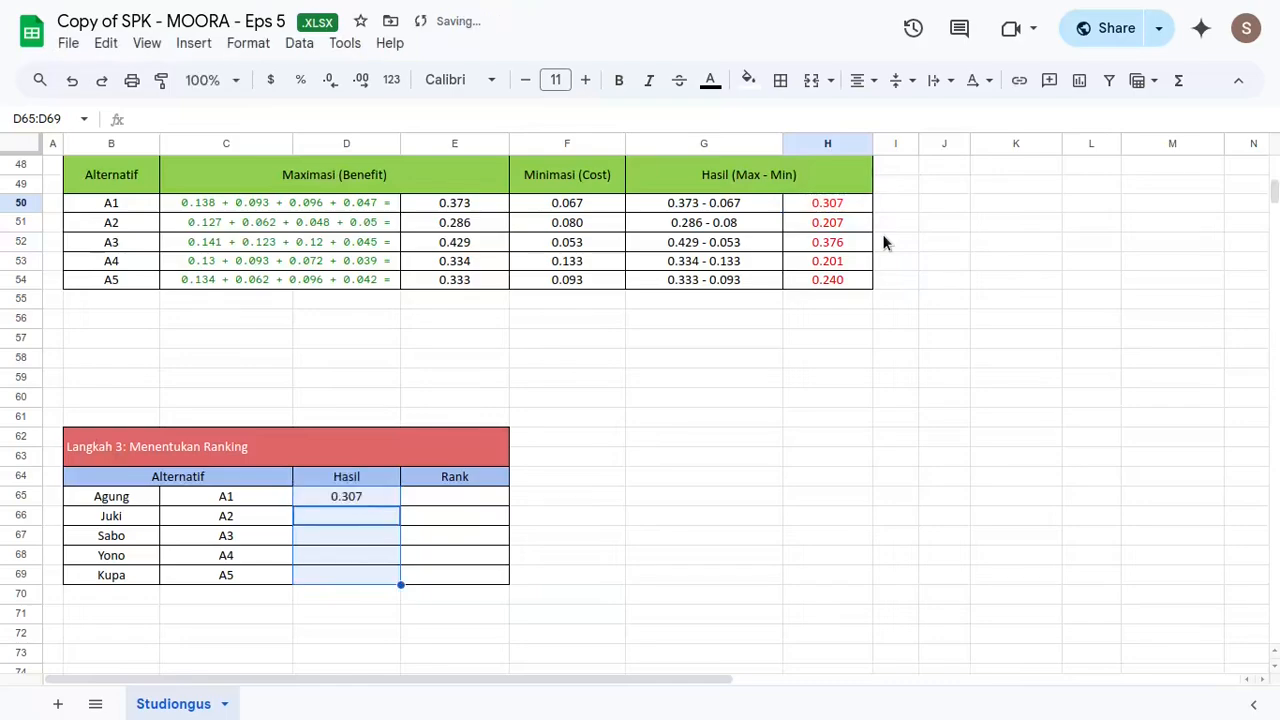
{"action": "key", "text": "ctrl+d"}
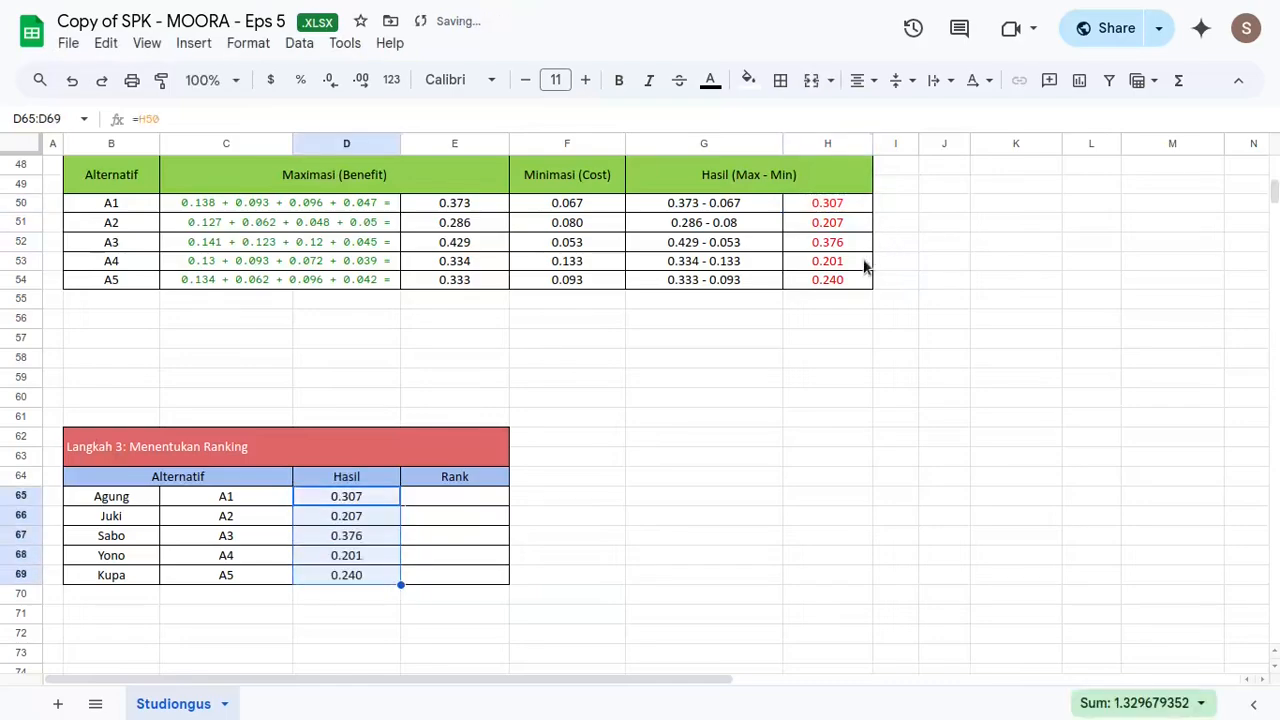
Step: Enter =RANK(D65,$D$65:$D$69) in E65 as the rank of A1 and autofill it down to E69
{"action": "scroll", "coordinate": [700, 460], "scroll_direction": "down", "scroll_amount": 3}
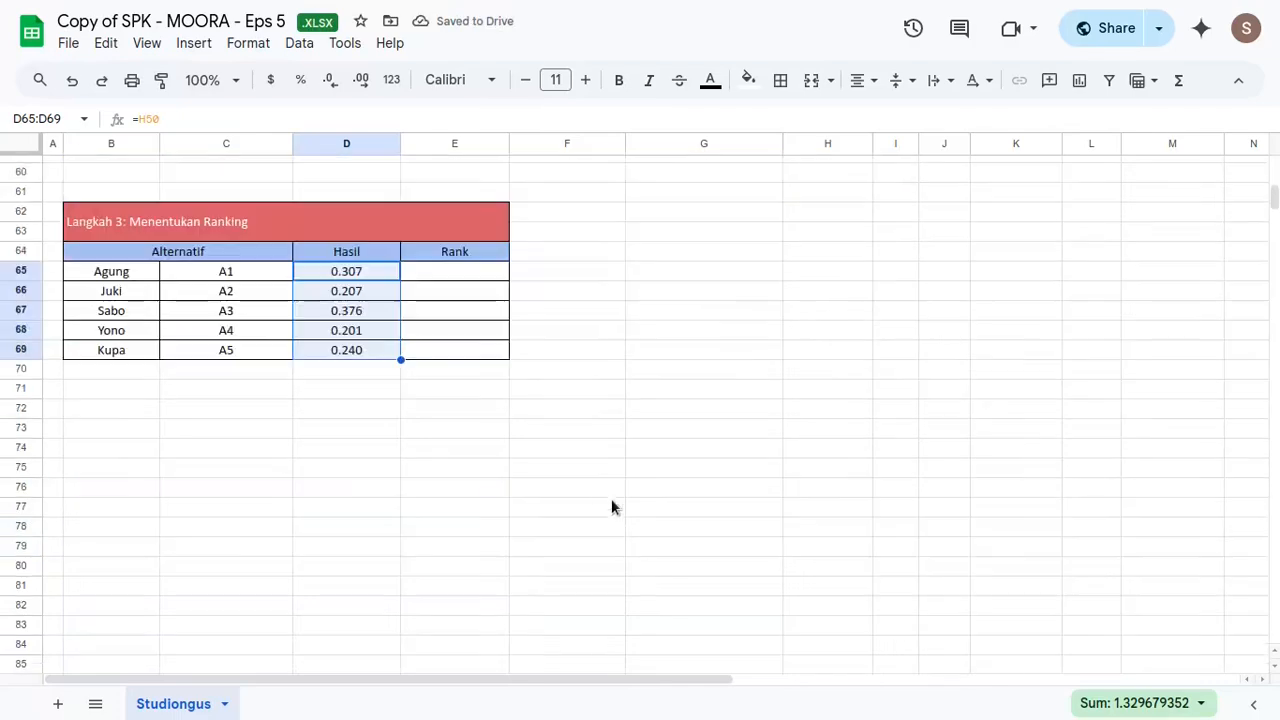
{"action": "left_click", "coordinate": [438, 271]}
{"action": "type", "text": "=rnak"}
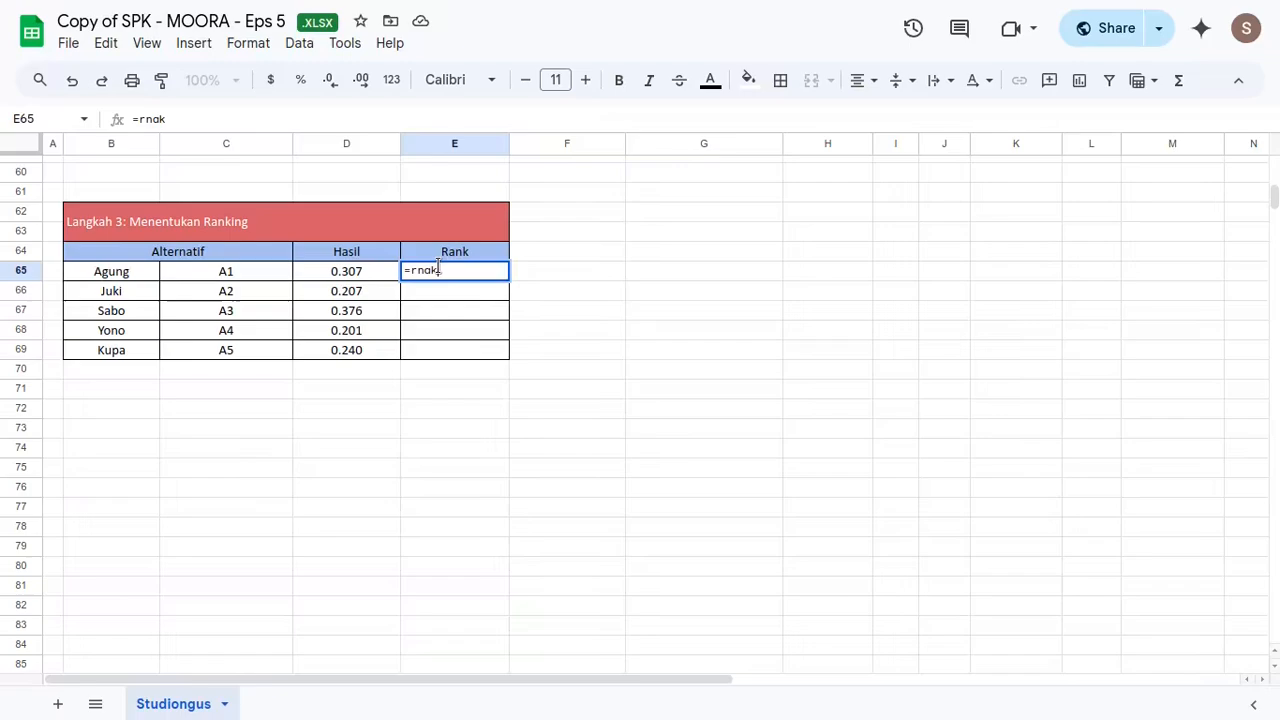
{"action": "key", "text": "BackSpace"}
{"action": "key", "text": "BackSpace"}
{"action": "key", "text": "BackSpace"}
{"action": "type", "text": "om"}
{"action": "key", "text": "Return"}
{"action": "left_click", "coordinate": [439, 272]}
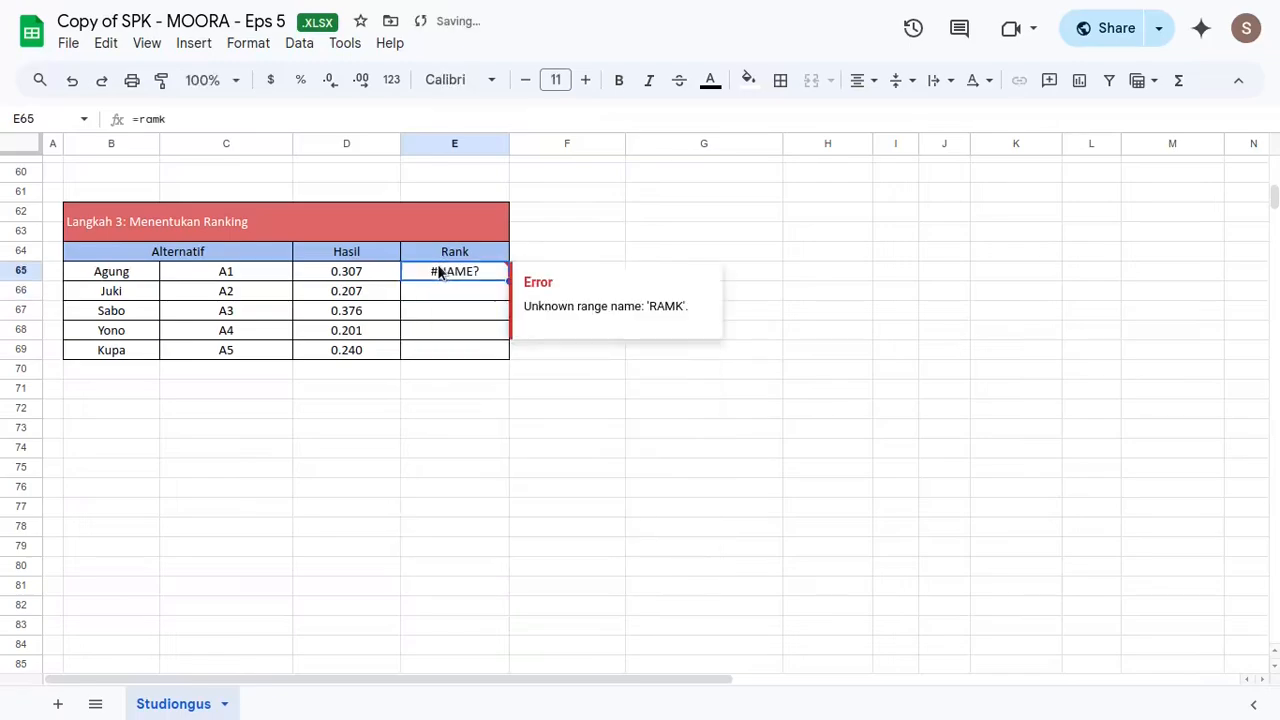
{"action": "double_click", "coordinate": [439, 272]}
{"action": "key", "text": "BackSpace"}
{"action": "type", "text": "n"}
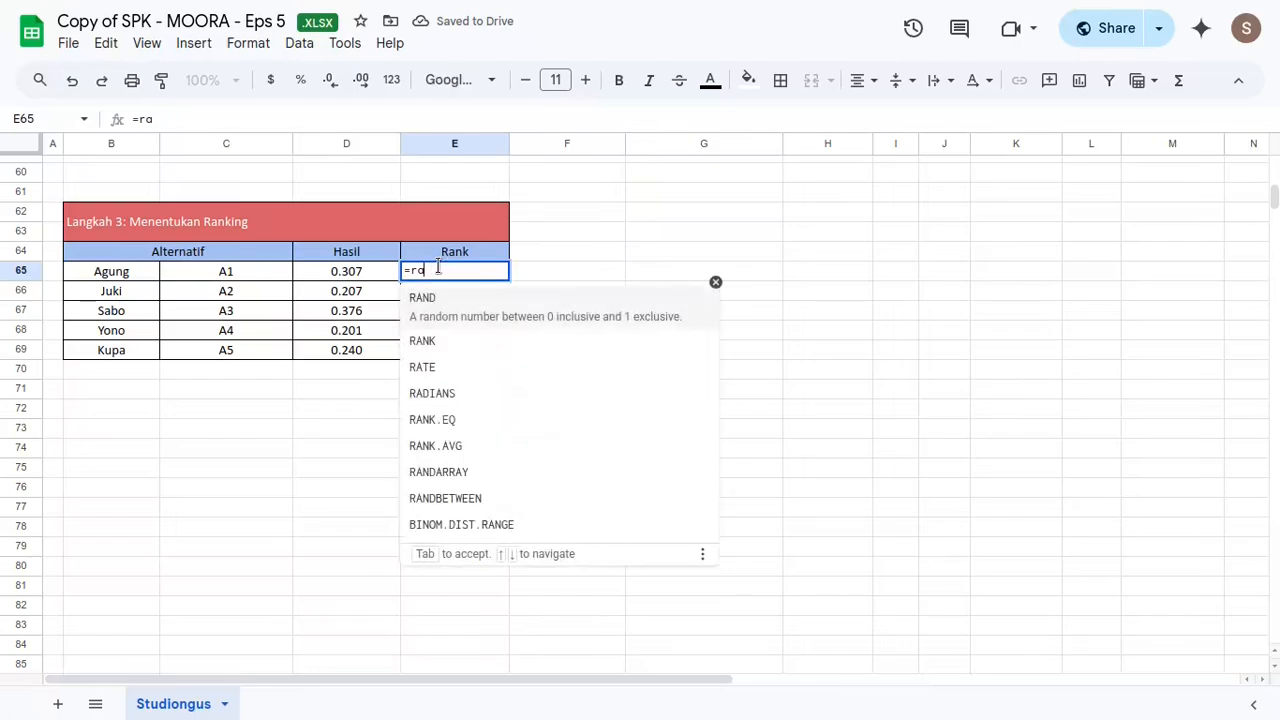
{"action": "type", "text": "("}
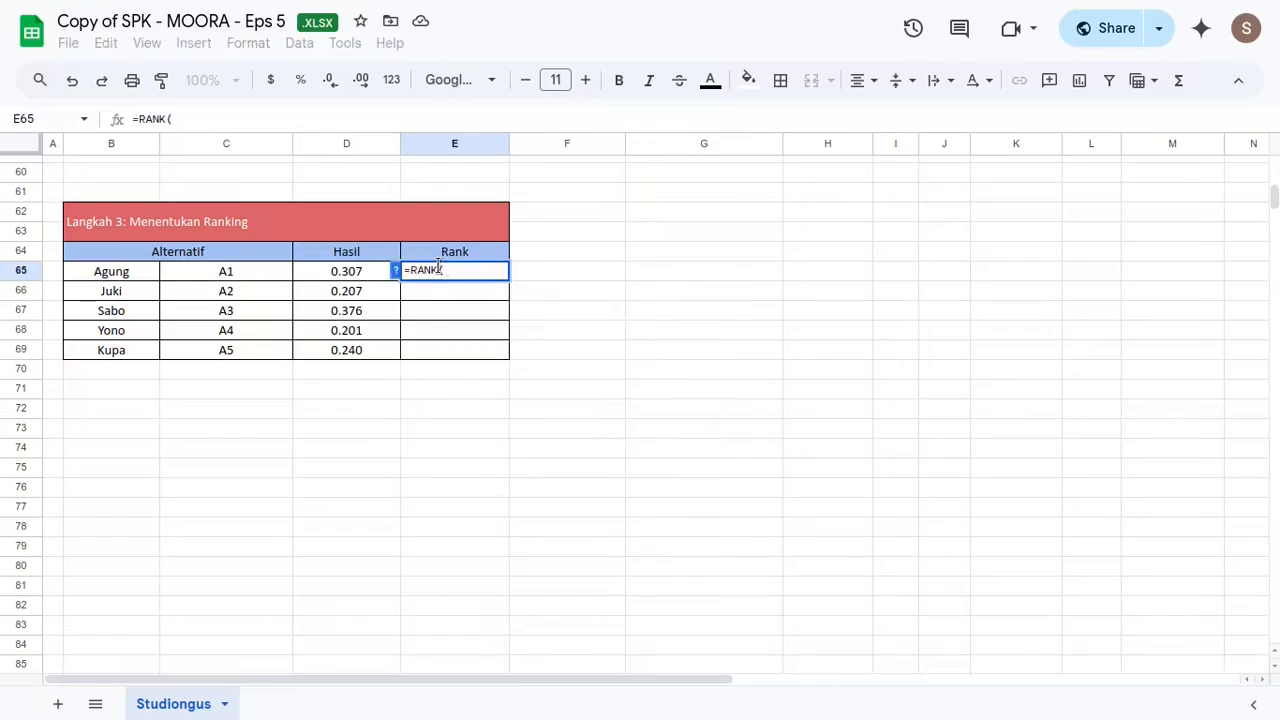
{"action": "left_click", "coordinate": [329, 270]}
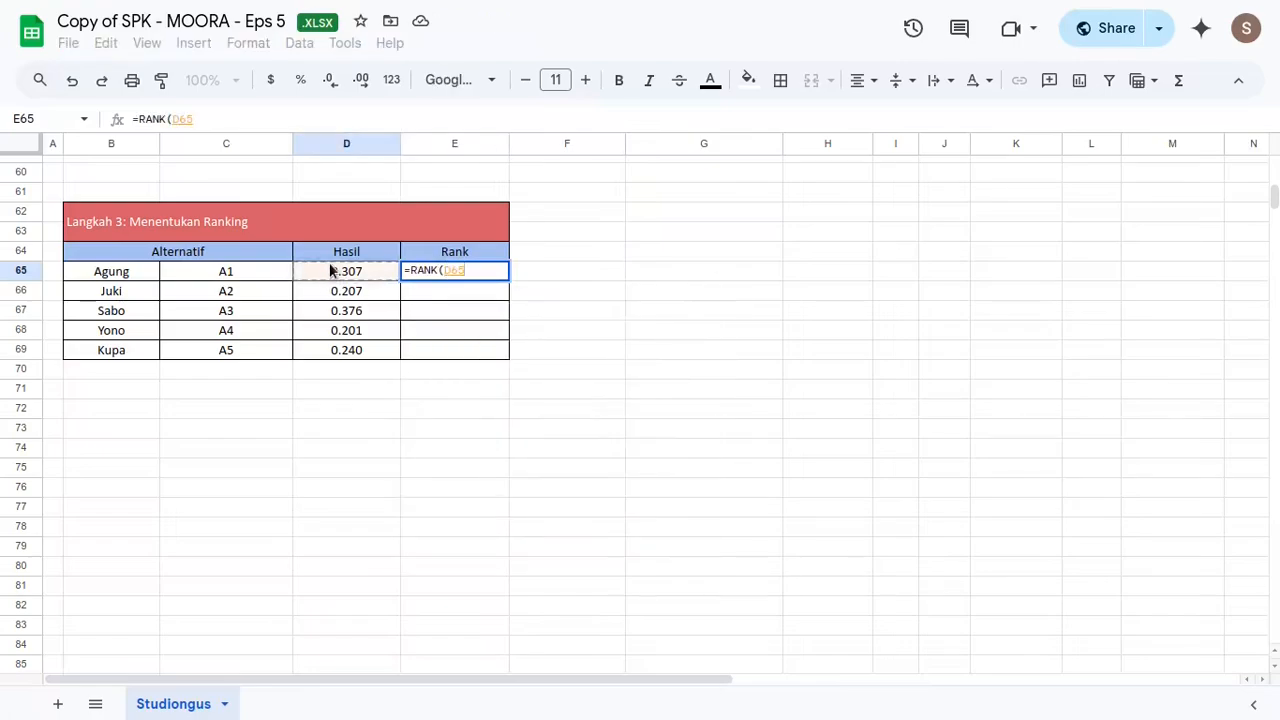
{"action": "type", "text": ","}
{"action": "left_click", "coordinate": [329, 263]}
{"action": "key", "text": "ctrl+shift+Down"}
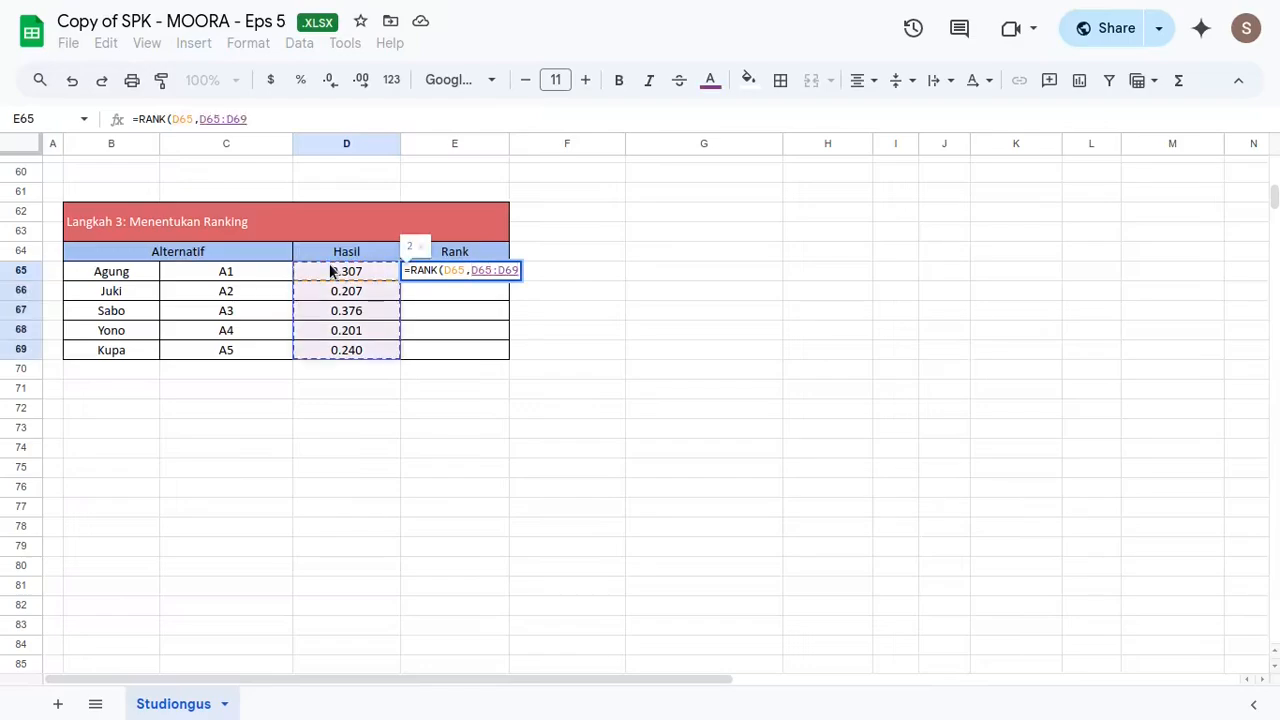
{"action": "key", "text": "F4"}
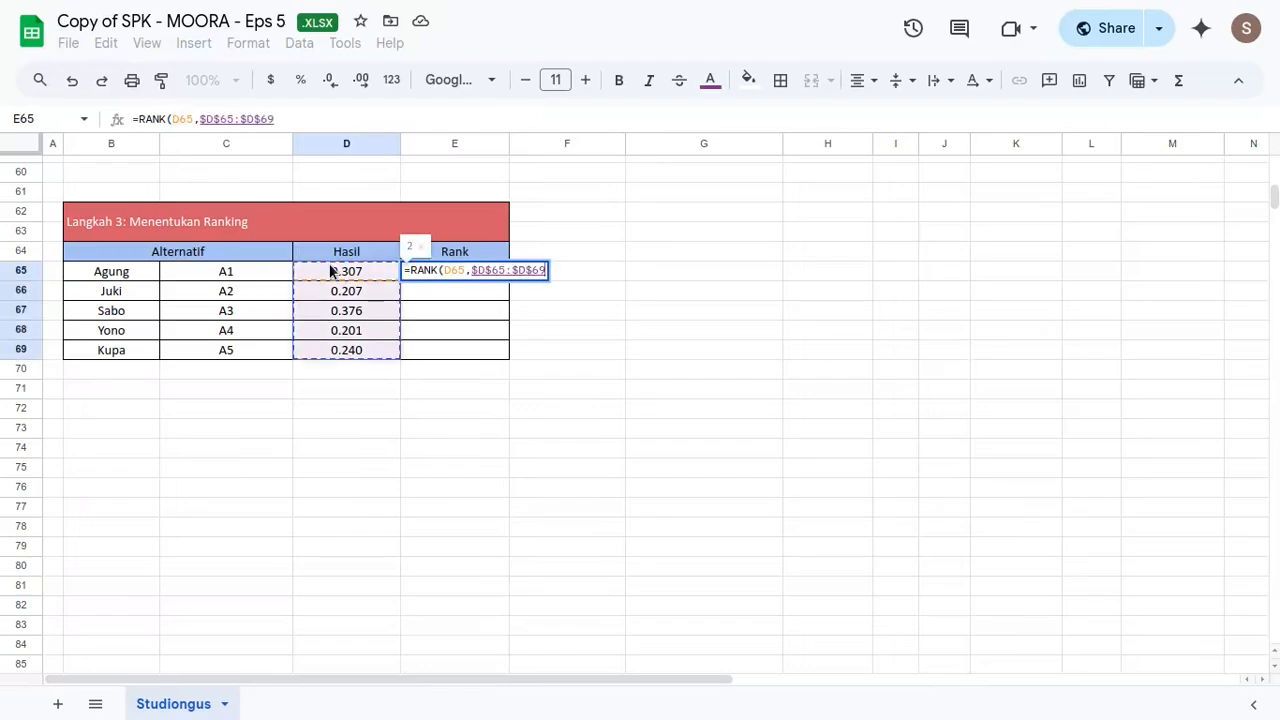
{"action": "key", "text": "Return"}
{"action": "key", "text": "ctrl+Return"}
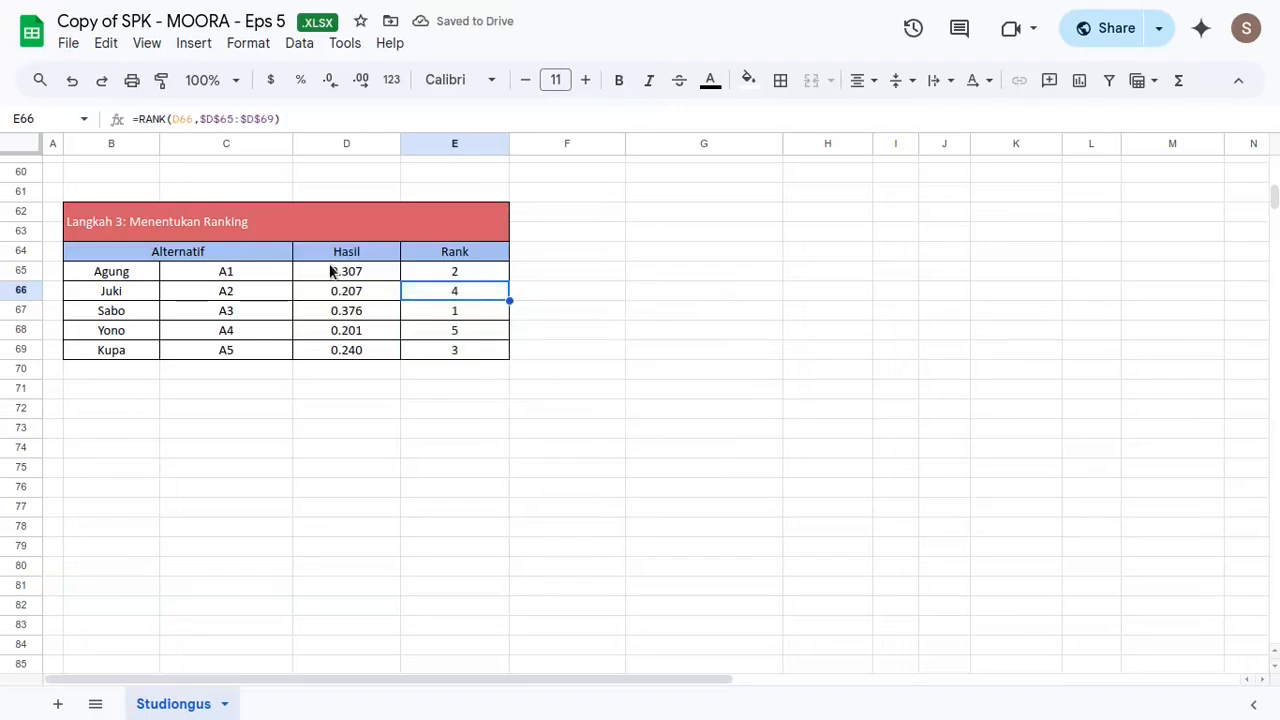
Step: Review the ranking results and compare the top-ranked alternative with the list of alternatives and the earlier calculation tables
{"action": "left_click", "coordinate": [478, 310]}
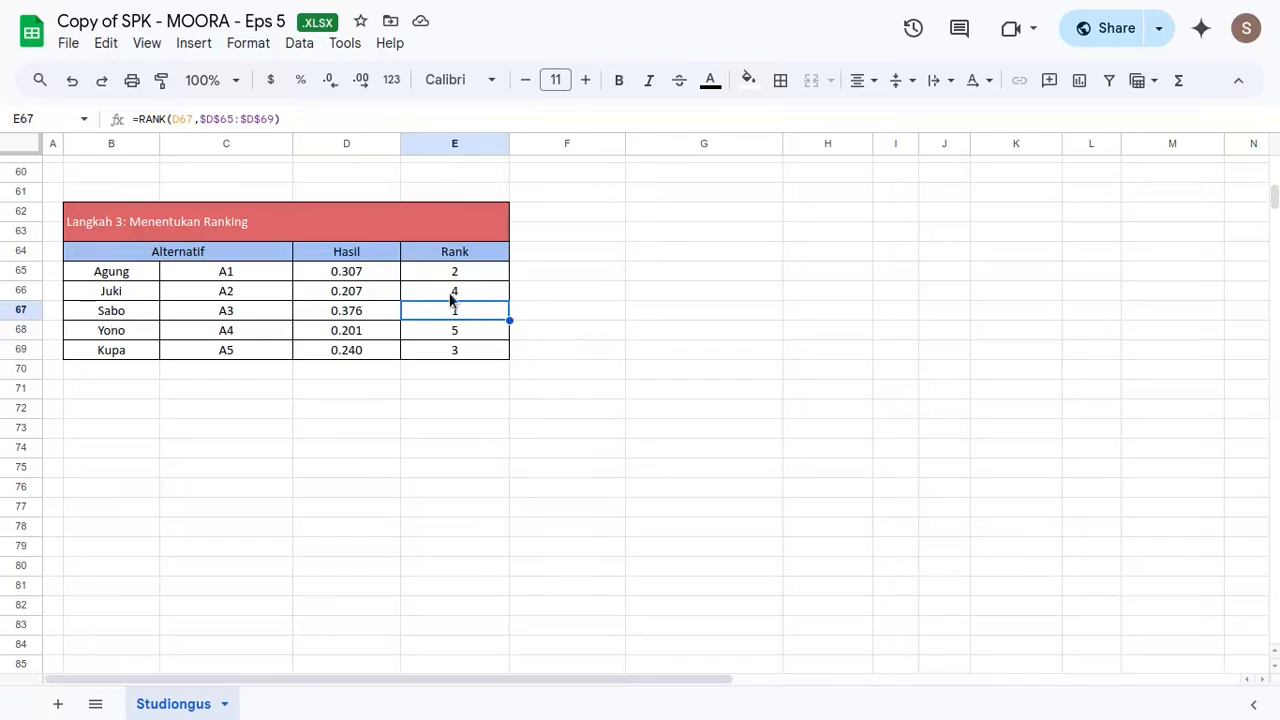
{"action": "left_click_drag", "start_coordinate": [150, 317], "coordinate": [428, 305]}
{"action": "scroll", "coordinate": [471, 334], "scroll_direction": "up", "scroll_amount": 10}
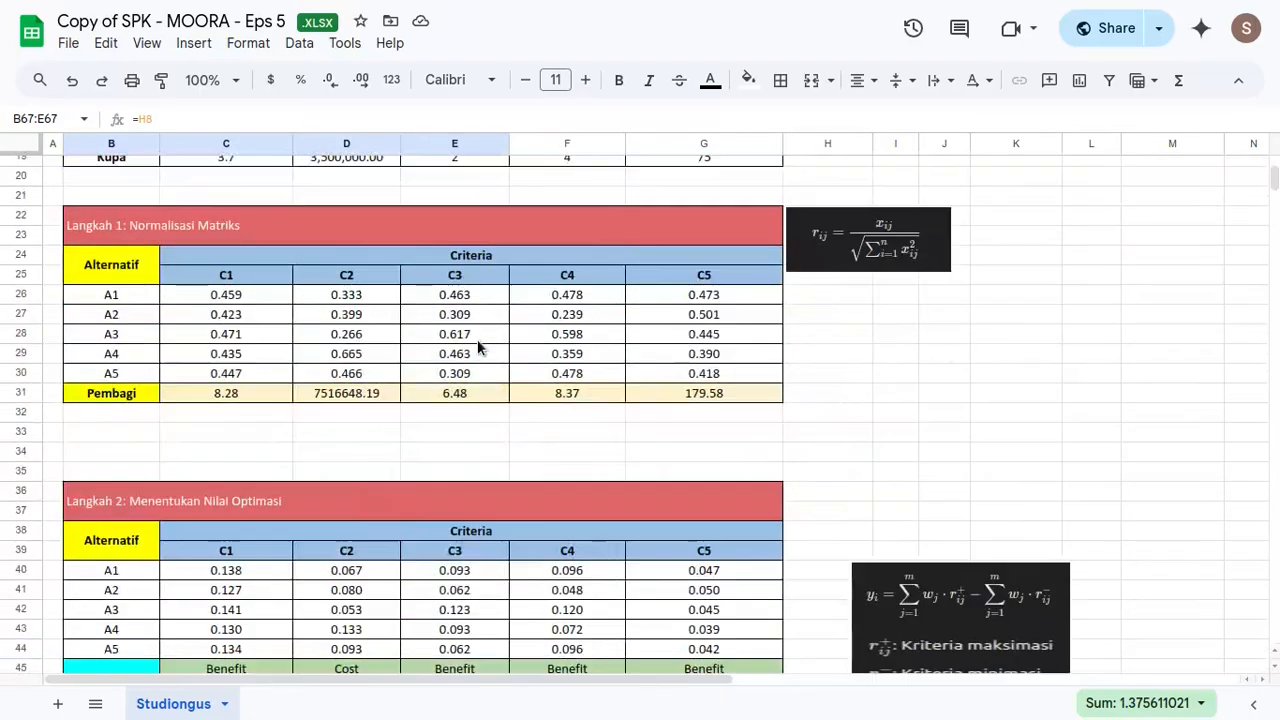
{"action": "scroll", "coordinate": [480, 346], "scroll_direction": "down", "scroll_amount": 7}
{"action": "scroll", "coordinate": [480, 346], "scroll_direction": "up", "scroll_amount": 10}
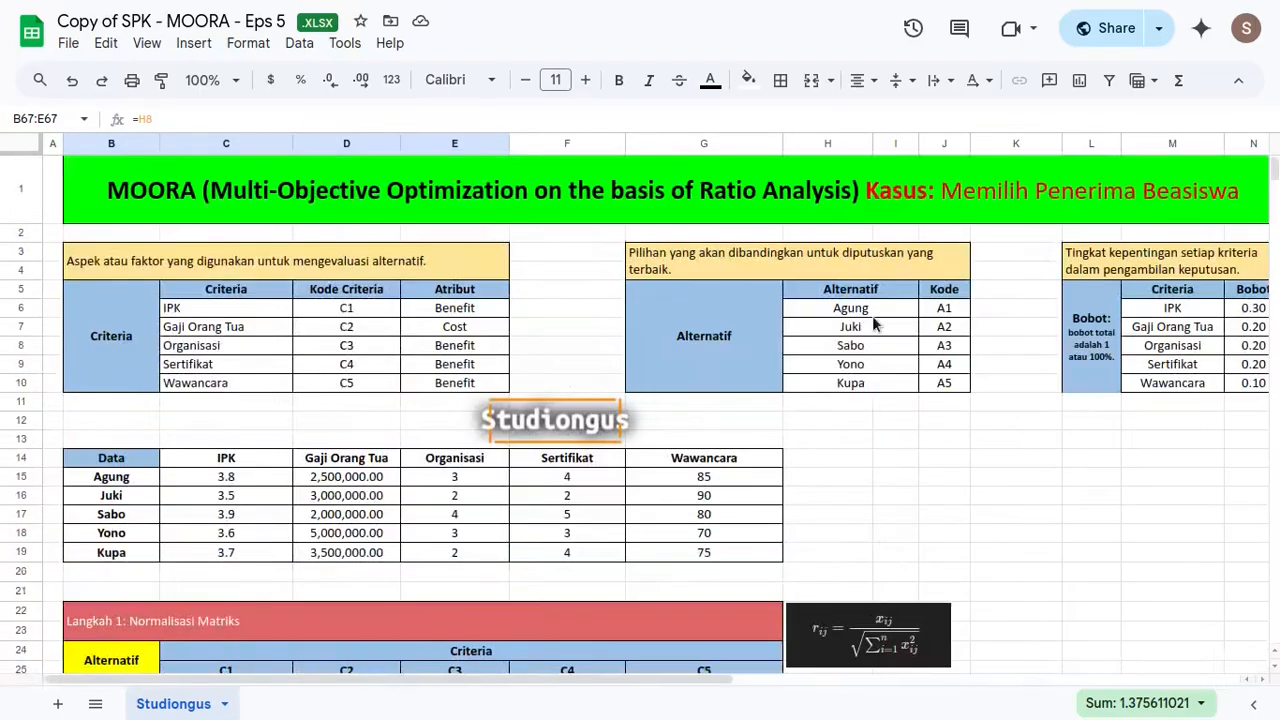
{"action": "left_click_drag", "start_coordinate": [870, 340], "coordinate": [950, 346]}
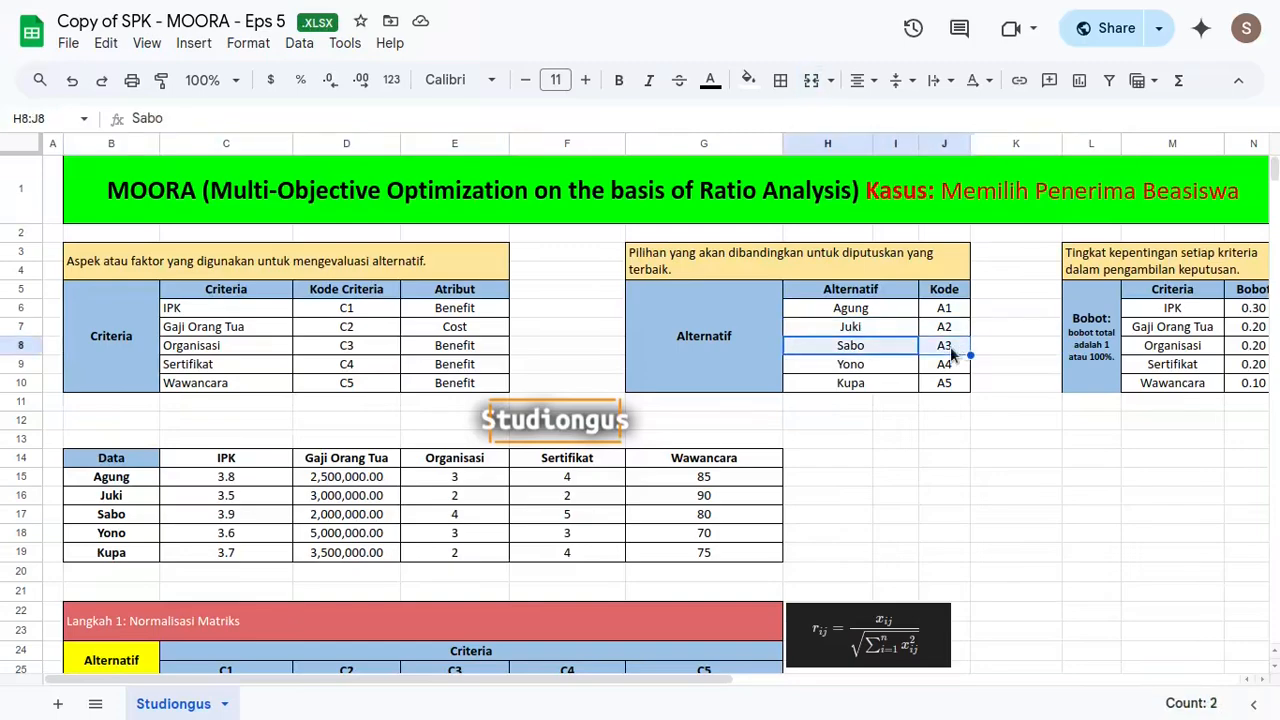
{"action": "scroll", "coordinate": [775, 455], "scroll_direction": "down", "scroll_amount": 10}
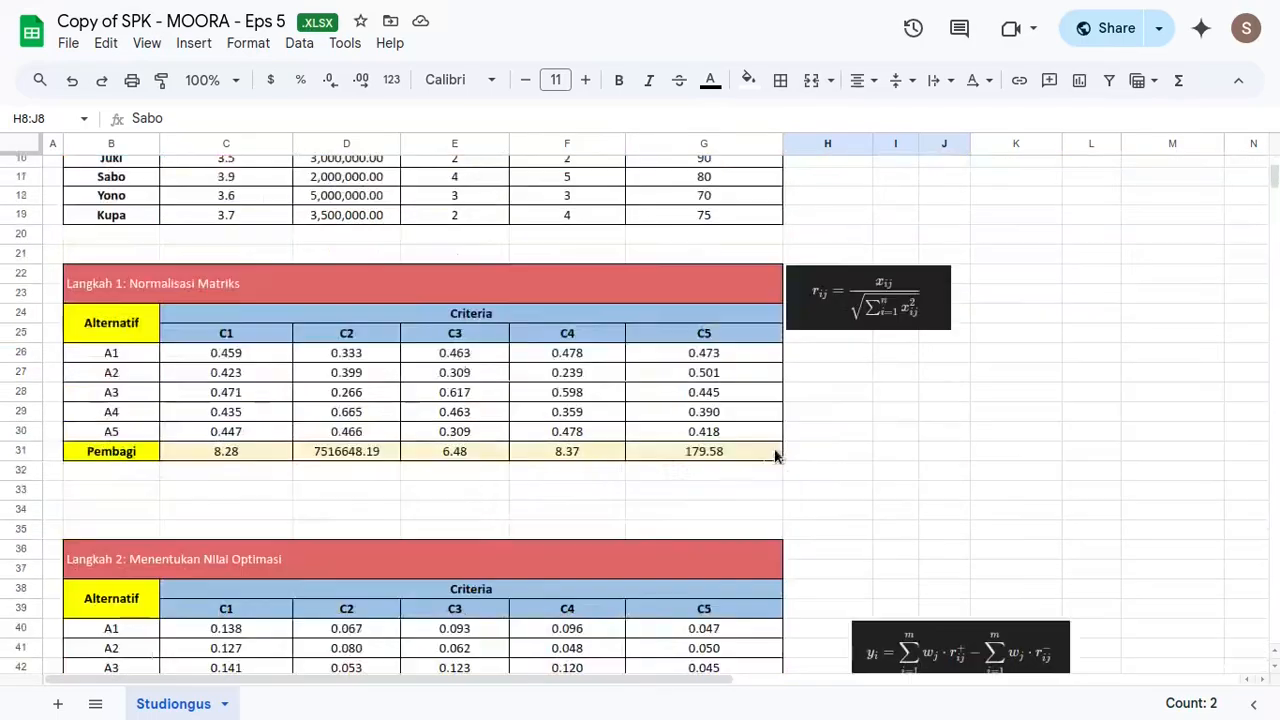
{"action": "left_click_drag", "start_coordinate": [466, 334], "coordinate": [463, 407]}
Step: Highlight the rank cell of A3 (E67) with a yellow fill
{"action": "left_click", "coordinate": [469, 369]}
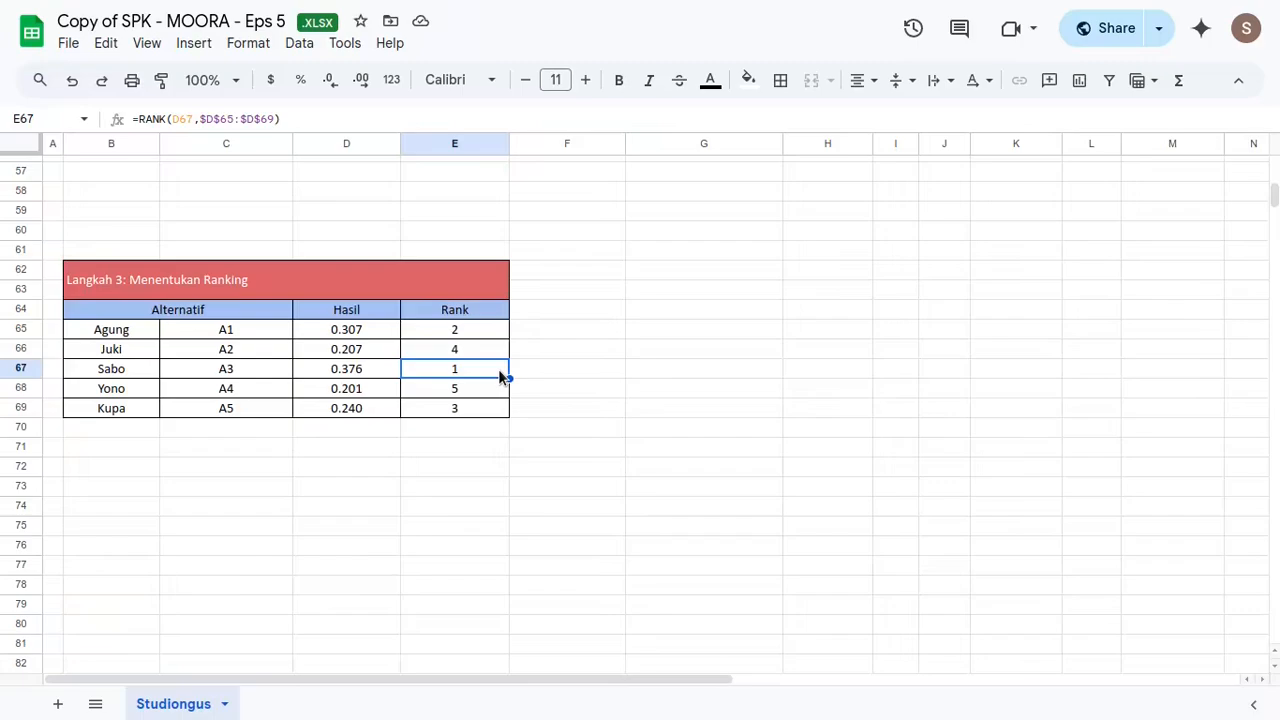
{"action": "left_click", "coordinate": [751, 80]}
{"action": "left_click", "coordinate": [818, 170]}
{"action": "left_click", "coordinate": [588, 428]}
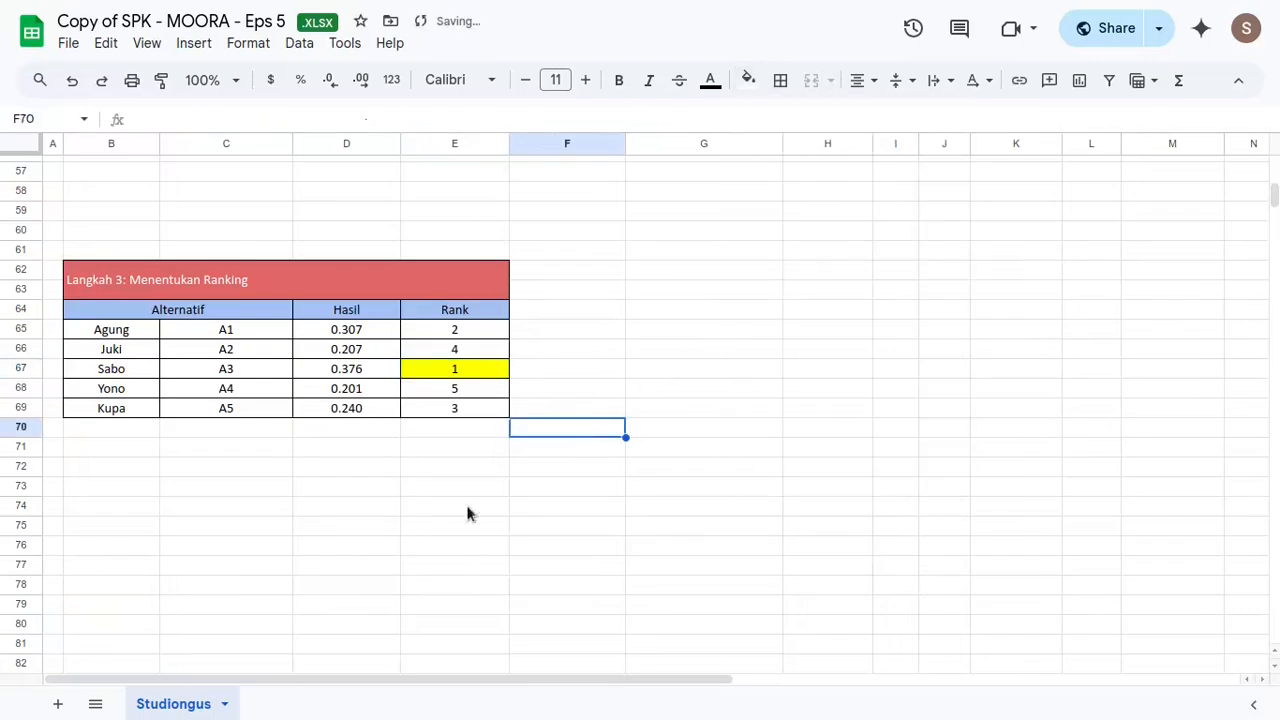
{"action": "left_click", "coordinate": [488, 366]}
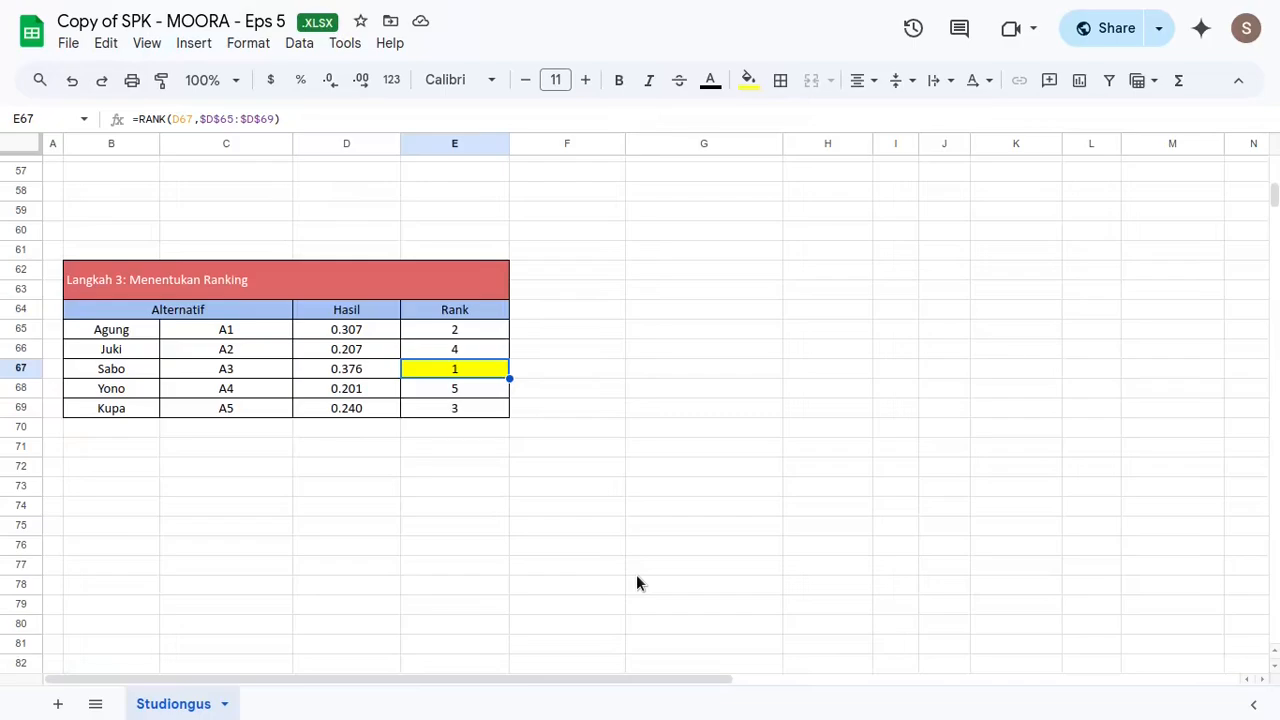
{"action": "key", "text": "alt+Tab"}
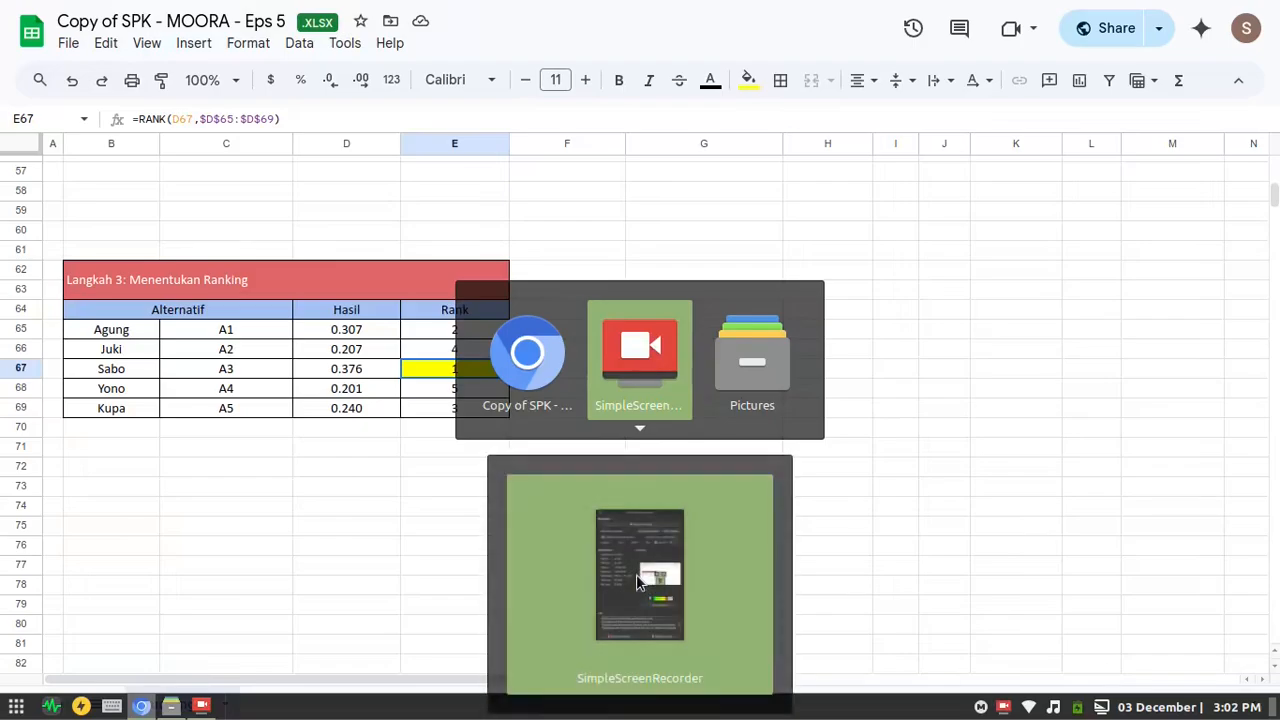